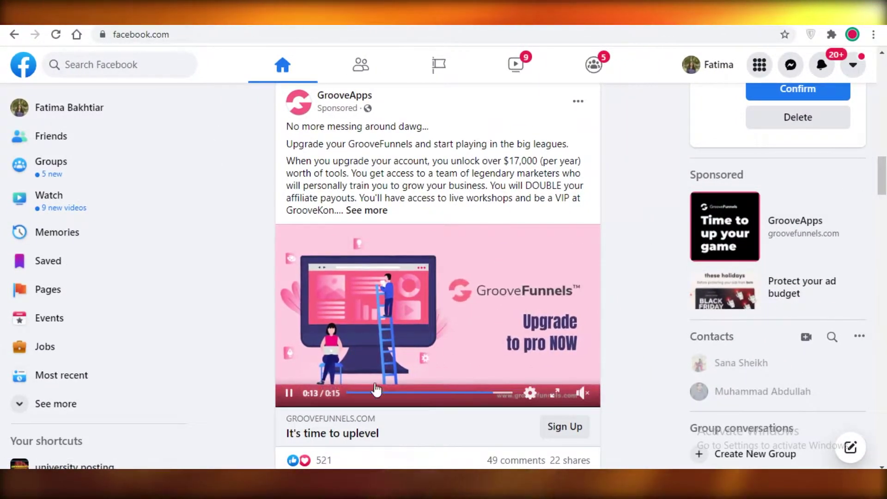
# Pause the GrooveFunnels sponsored video playing in the Facebook news feed
pyautogui.click(290, 395)
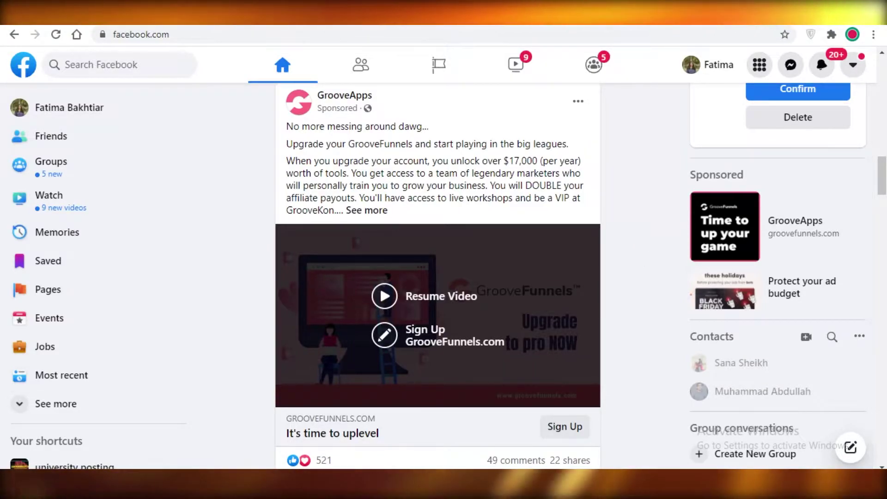
# Switch to the Canva tab and review the Brand Kit's logos, colour palette and fonts
pyautogui.hotkey('ctrl', 'Tab')
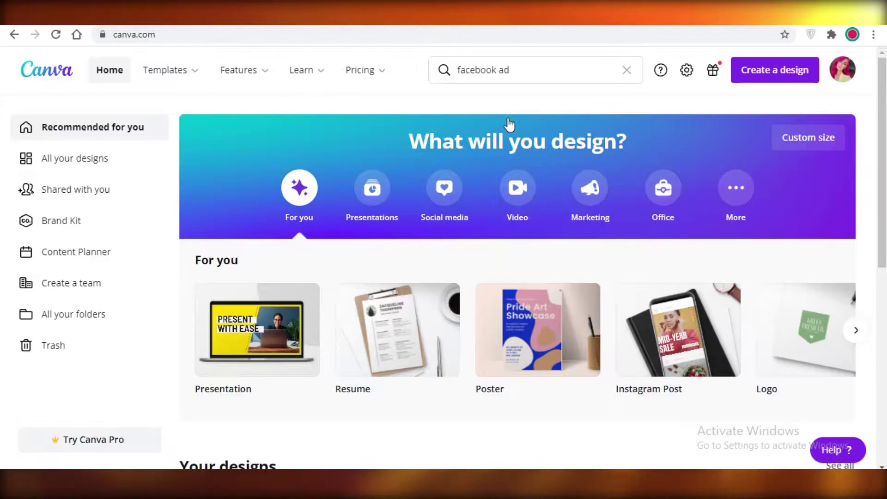
pyautogui.moveTo(244, 70)
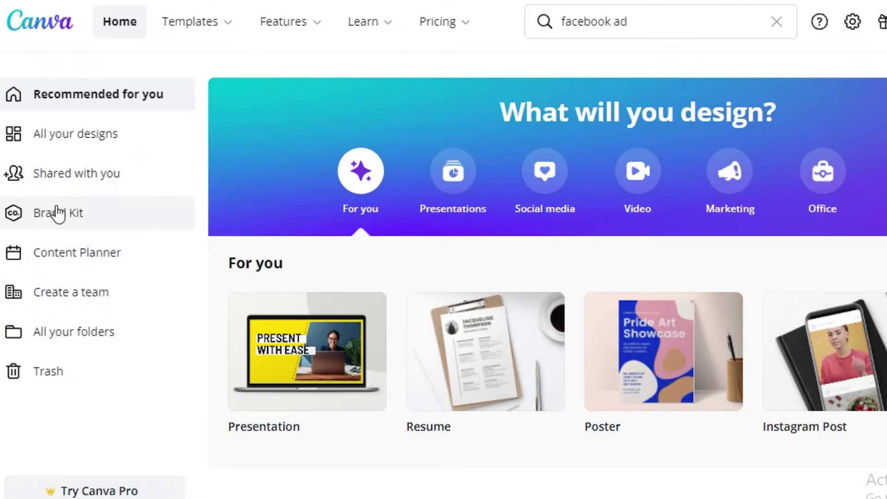
pyautogui.click(28, 217)
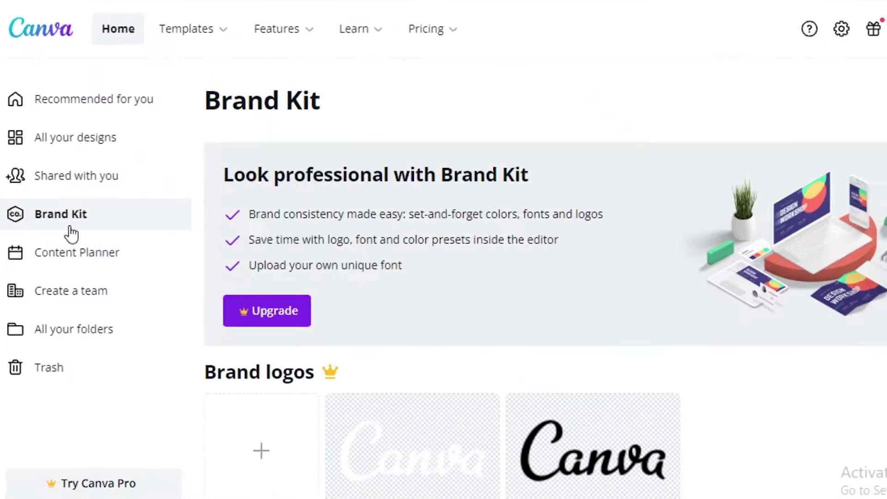
pyautogui.scroll(-3, 555, 277)
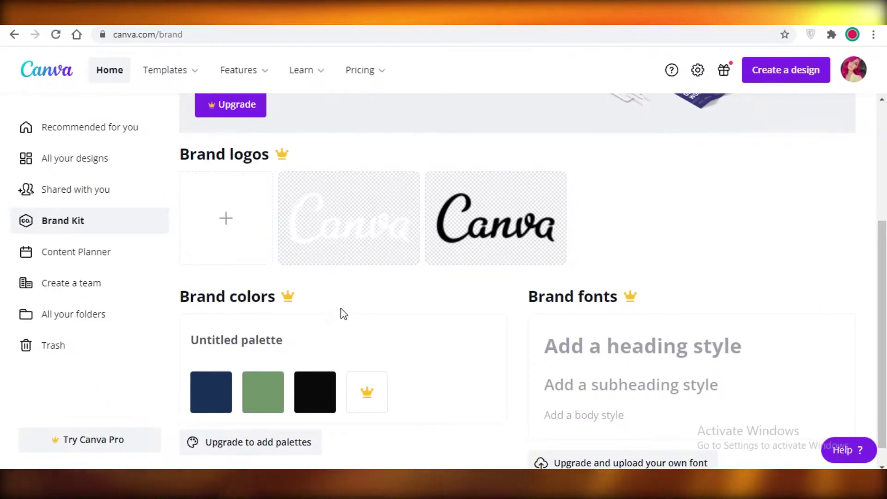
pyautogui.scroll(-1, 462, 277)
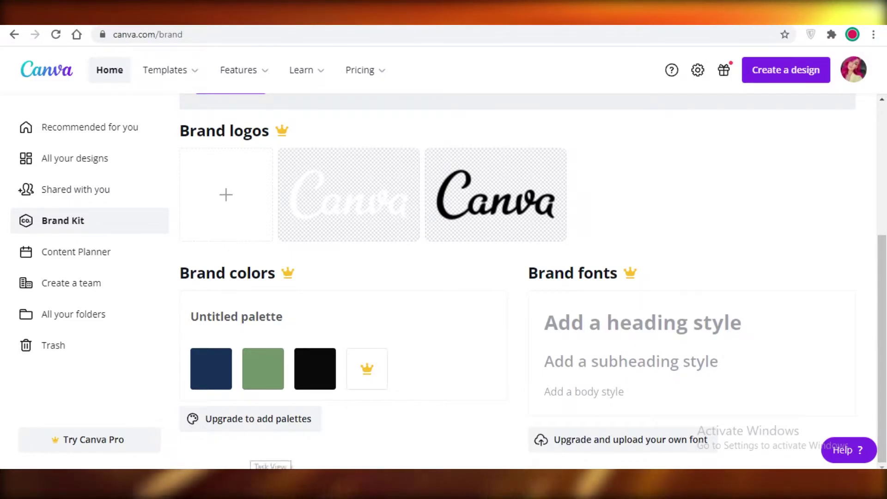
pyautogui.scroll(5, 113, 212)
# From Canva Home, replace the old search with 'instagram ad' and open the Instagram Ad templates
pyautogui.click(110, 70)
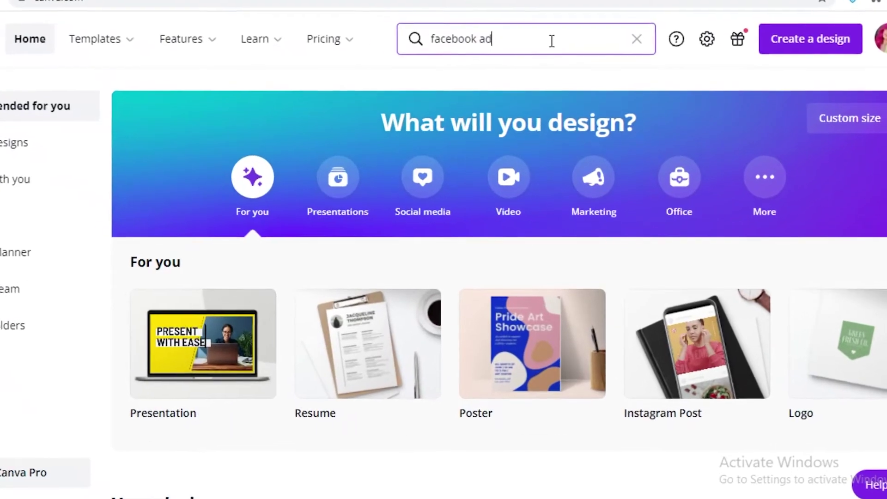
pyautogui.hotkey('ctrl', 'shift', 'Left')
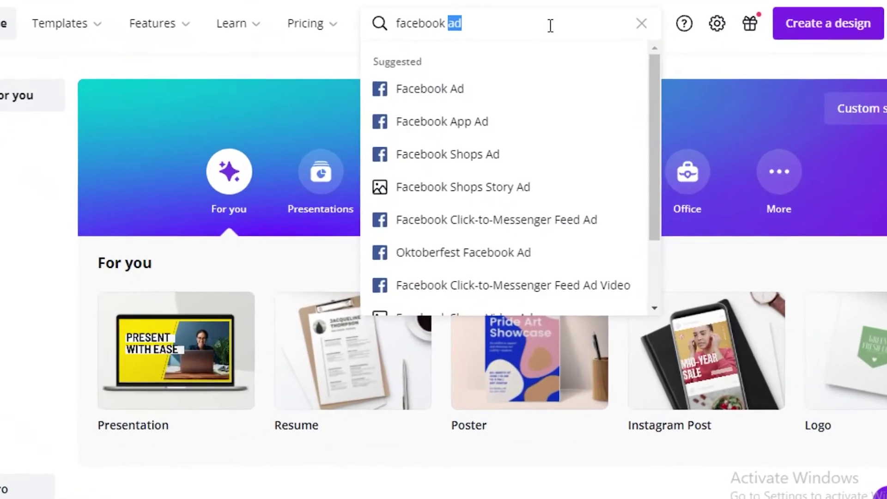
pyautogui.press('BackSpace')
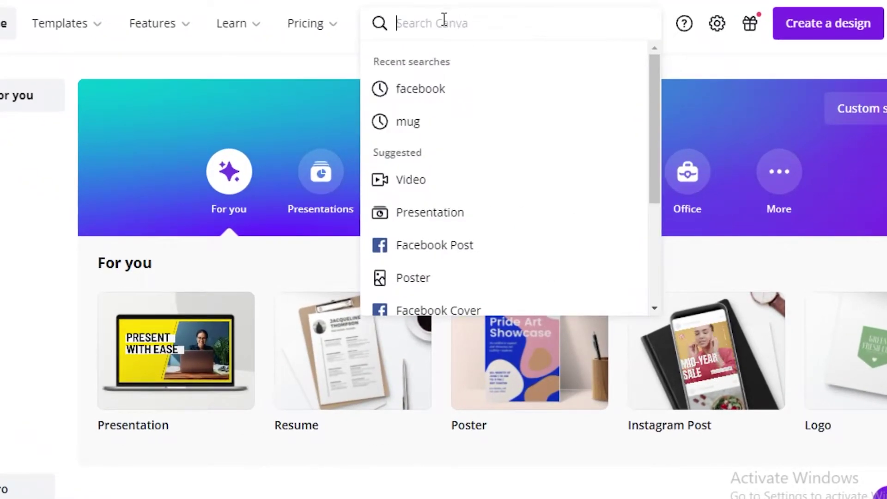
pyautogui.write('facebook ad')
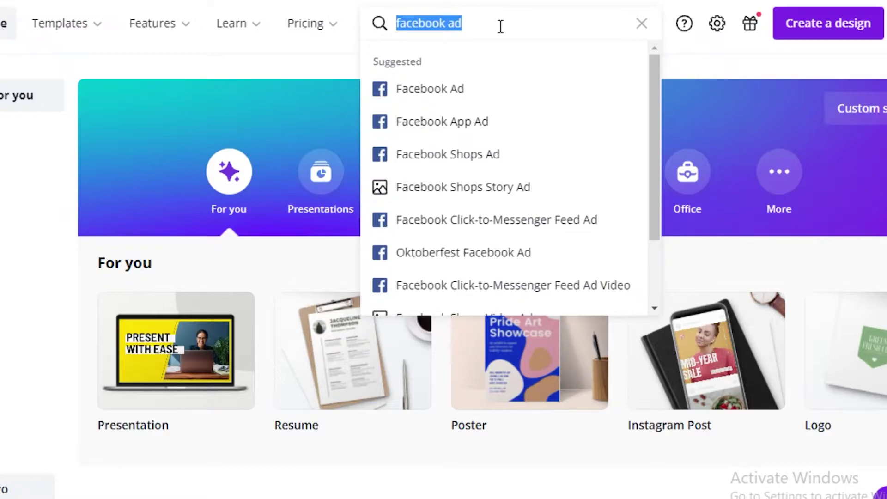
pyautogui.write('instagram')
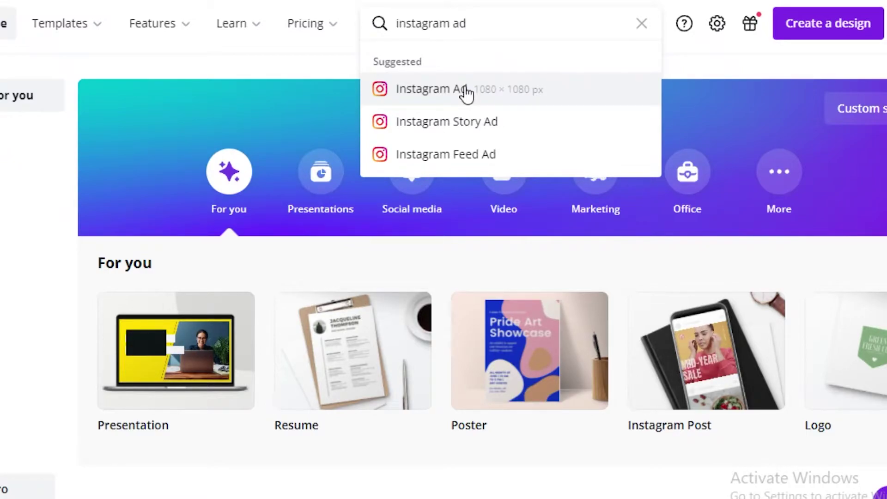
pyautogui.click(467, 92)
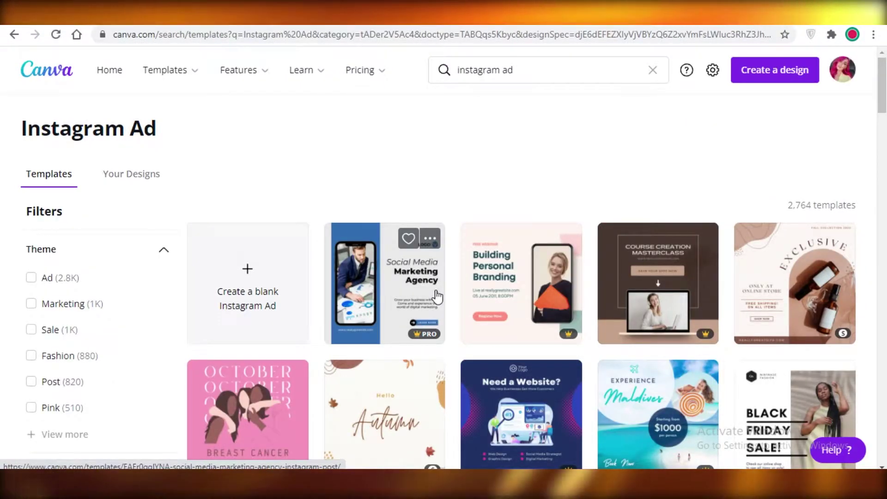
# Browse the 2,764 Instagram Ad templates, then start a blank Instagram Ad design
pyautogui.scroll(-3, 91, 199)
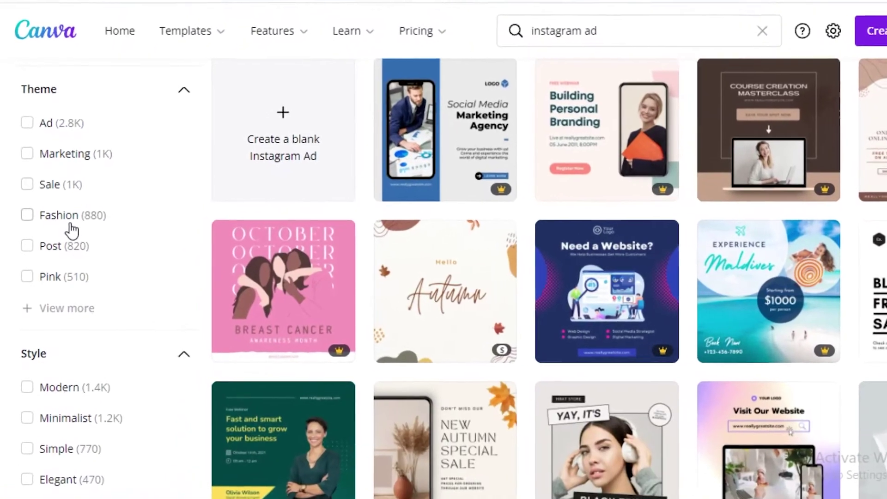
pyautogui.scroll(2, 69, 237)
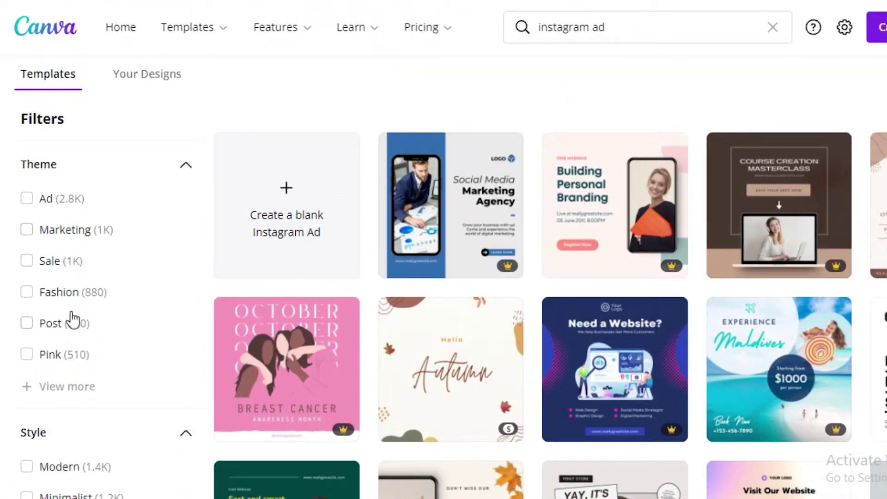
pyautogui.scroll(-8, 81, 356)
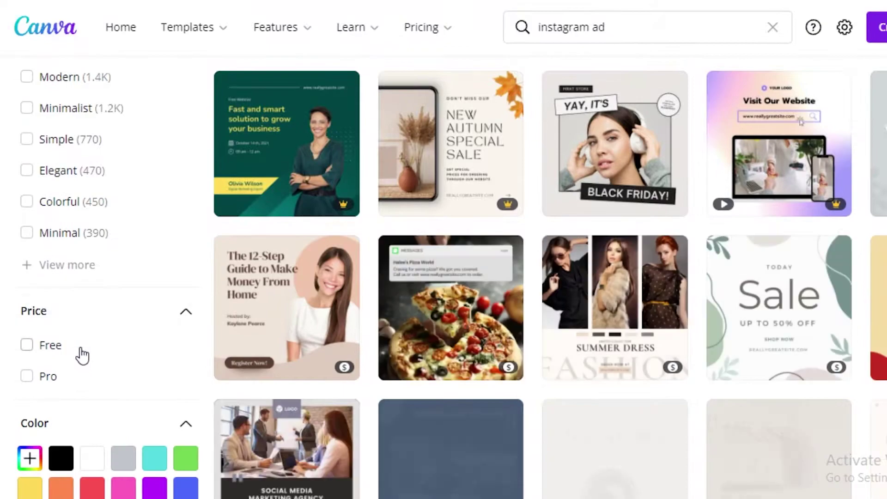
pyautogui.scroll(3, 98, 457)
pyautogui.scroll(7, 365, 351)
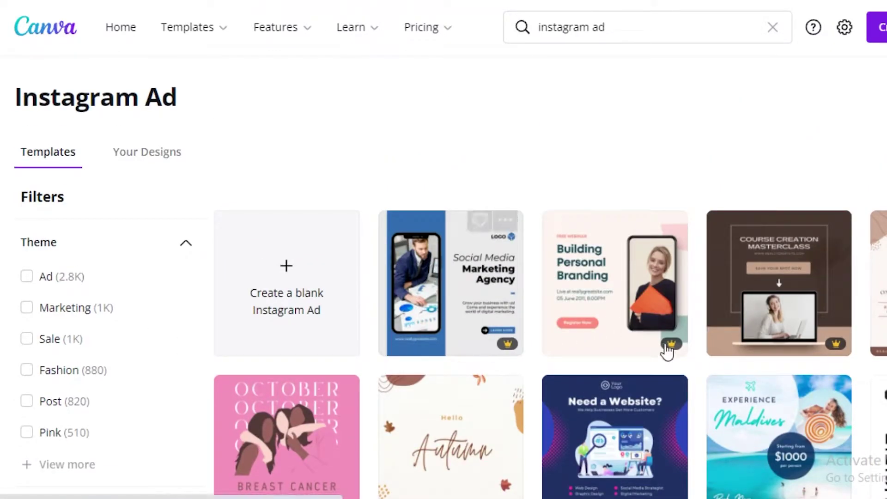
pyautogui.scroll(-3, 672, 359)
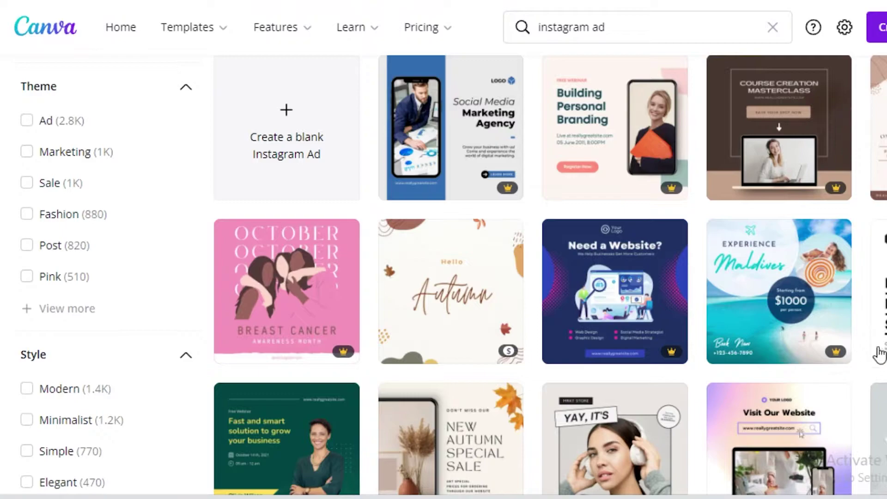
pyautogui.scroll(-3, 627, 319)
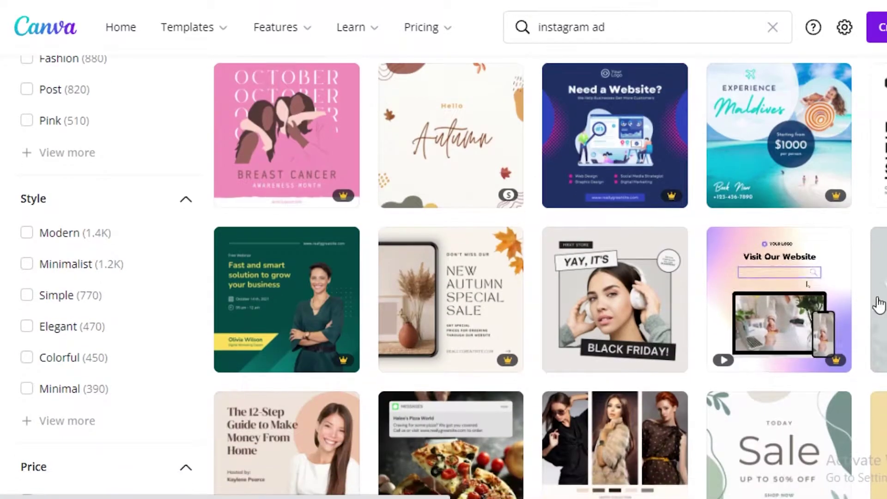
pyautogui.scroll(-2, 626, 319)
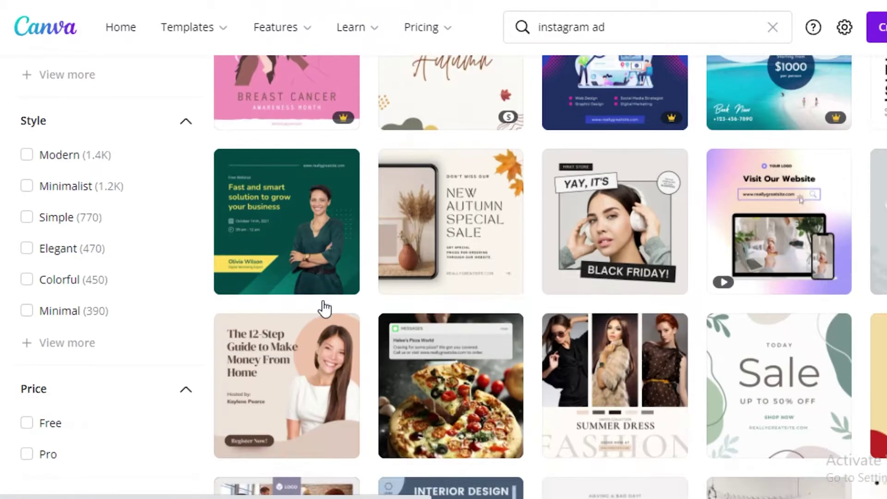
pyautogui.scroll(-9, 648, 236)
pyautogui.scroll(-2, 664, 230)
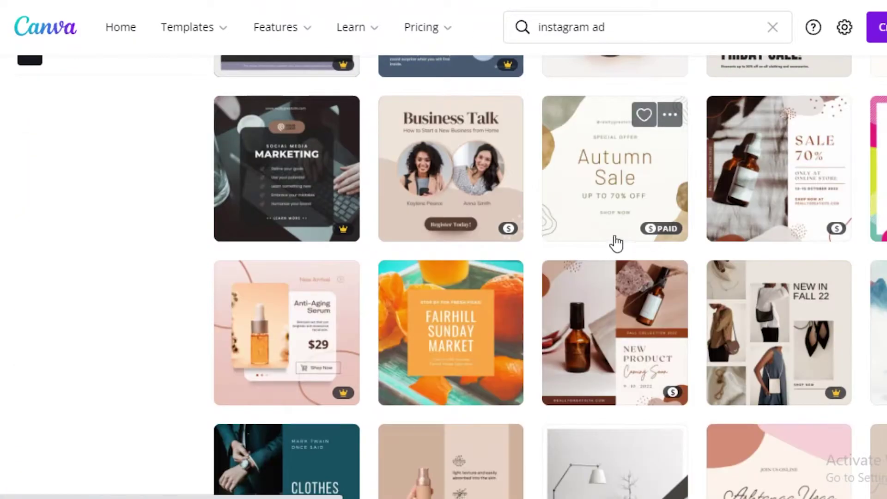
pyautogui.scroll(4, 750, 238)
pyautogui.scroll(2, 754, 240)
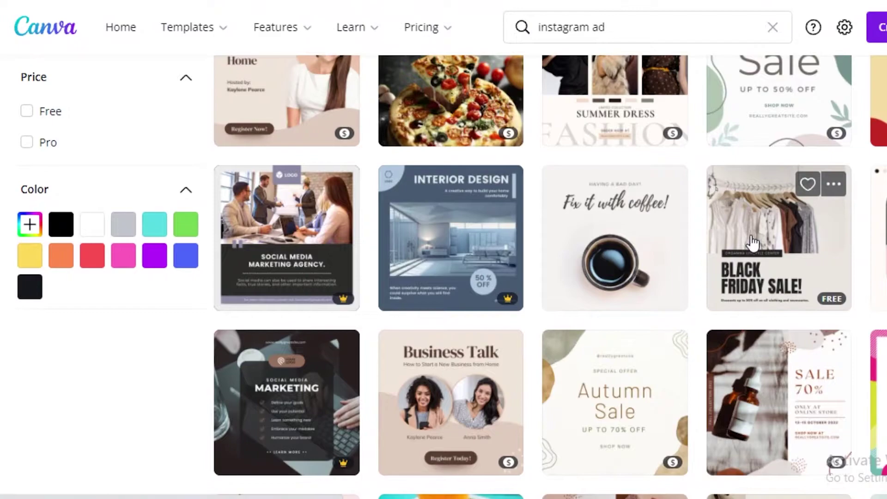
pyautogui.scroll(-7, 702, 252)
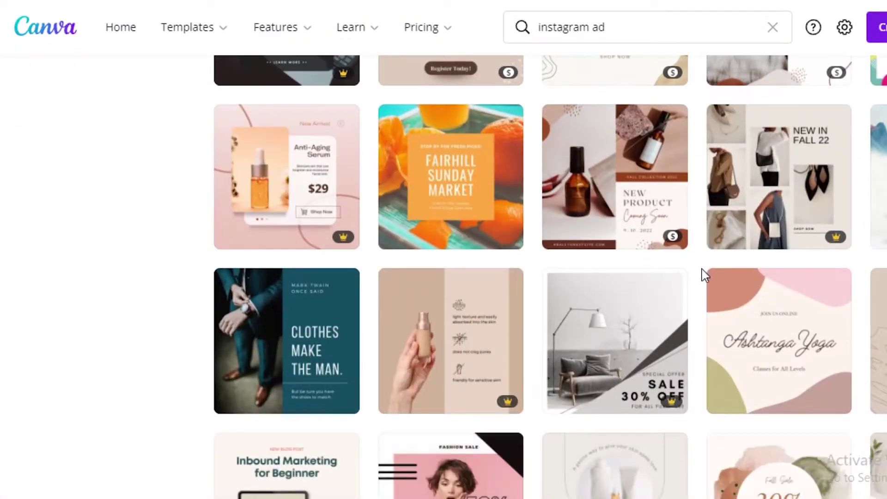
pyautogui.scroll(-2, 703, 270)
pyautogui.scroll(-2, 528, 261)
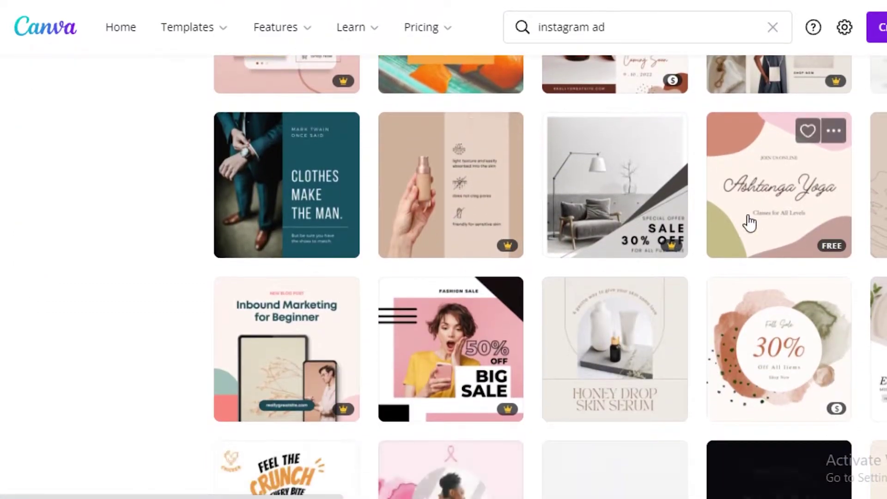
pyautogui.scroll(-5, 721, 231)
pyautogui.scroll(2, 644, 158)
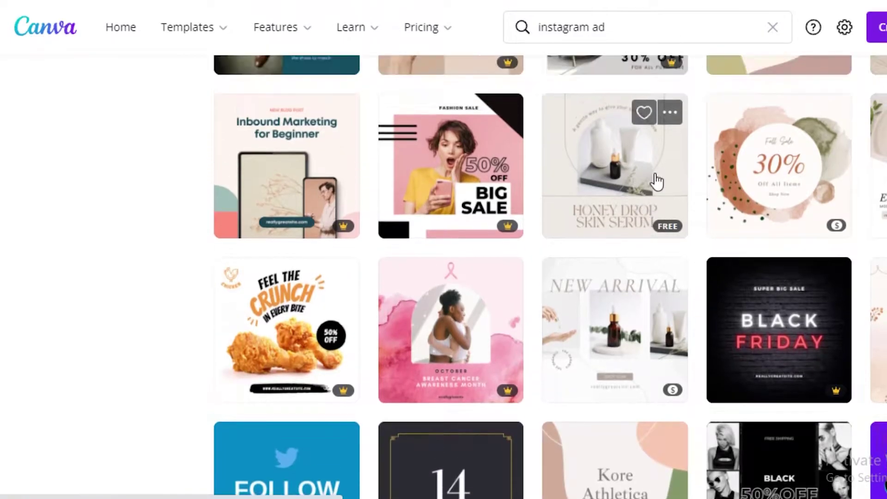
pyautogui.scroll(-3, 532, 370)
pyautogui.scroll(15, 511, 344)
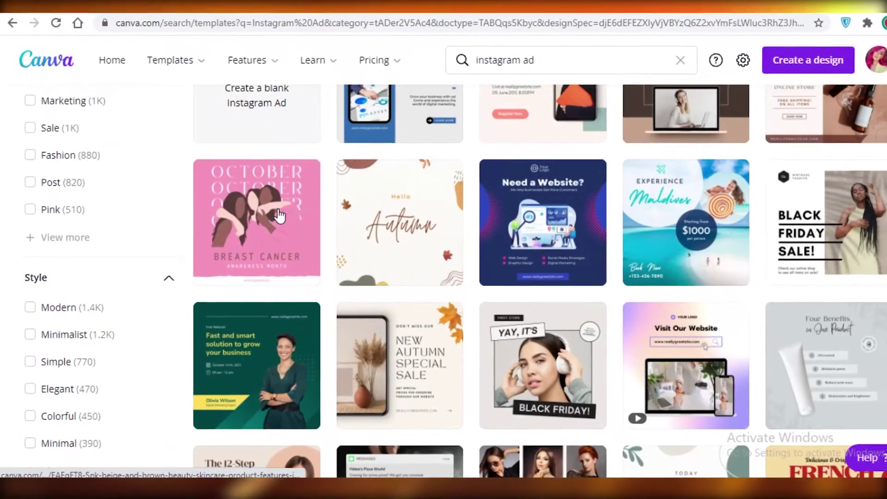
pyautogui.scroll(4, 268, 218)
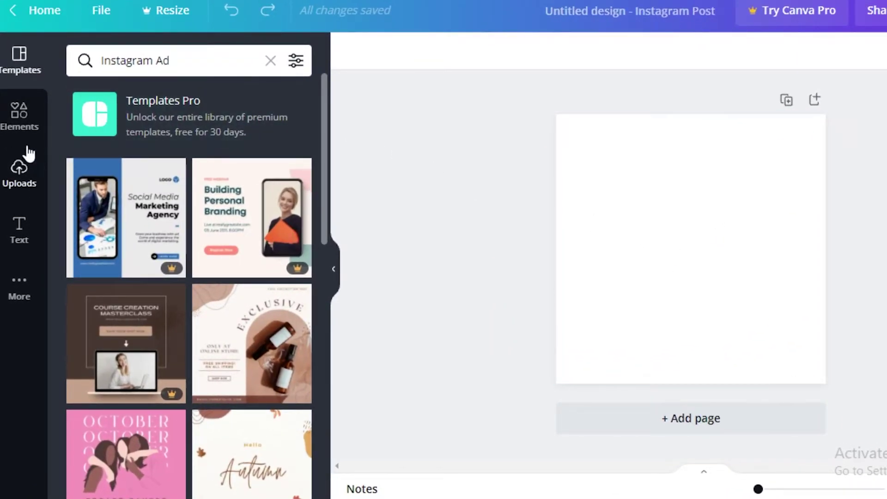
# Search the Elements library for 'sparkle background'
pyautogui.click(37, 118)
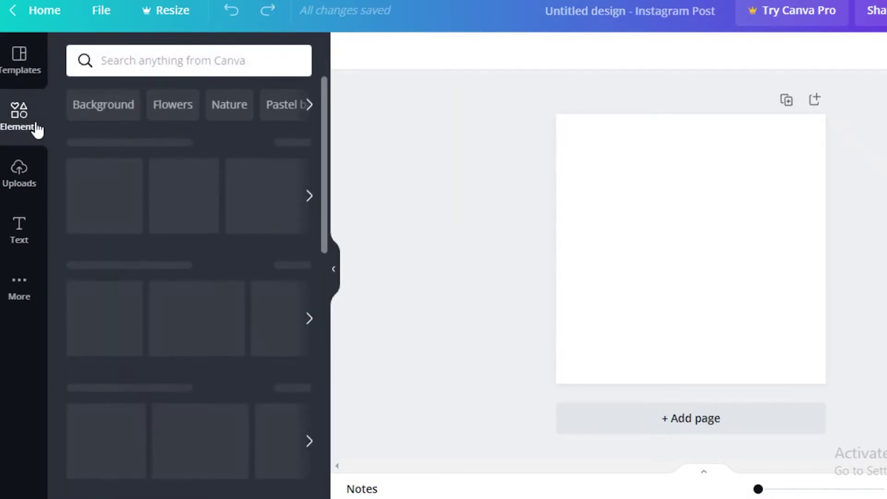
pyautogui.click(183, 52)
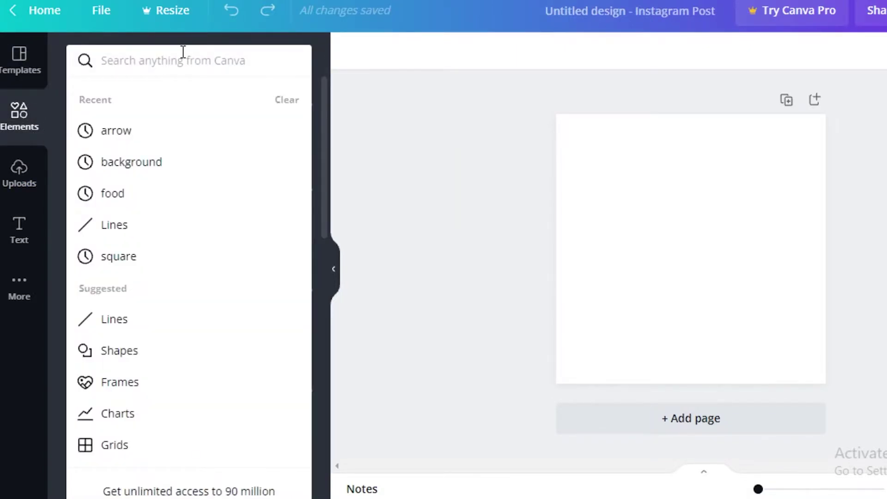
pyautogui.write('sparkle')
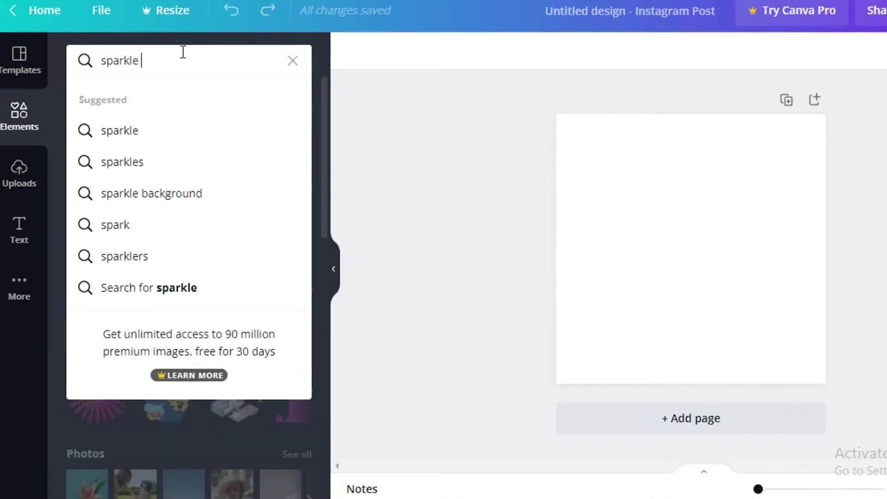
pyautogui.click(162, 194)
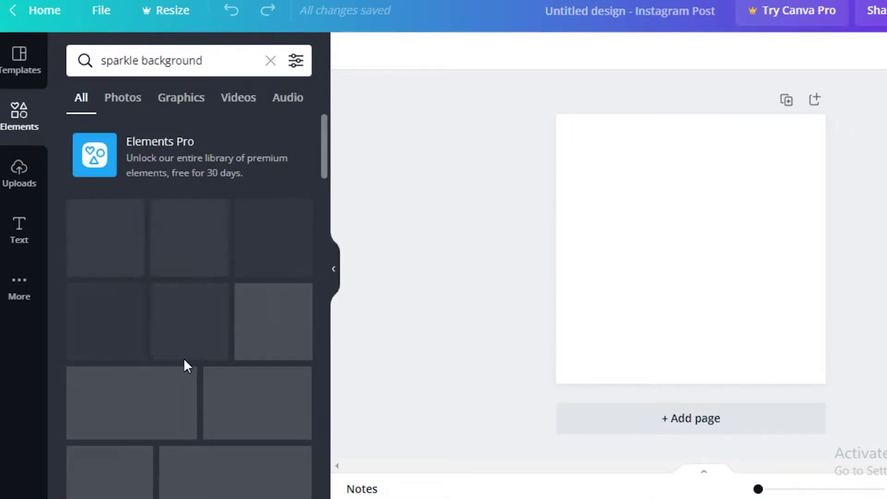
pyautogui.scroll(-1, 180, 370)
# Filter the results to Photos and drag the pale bokeh sparkle photo onto the page
pyautogui.click(131, 111)
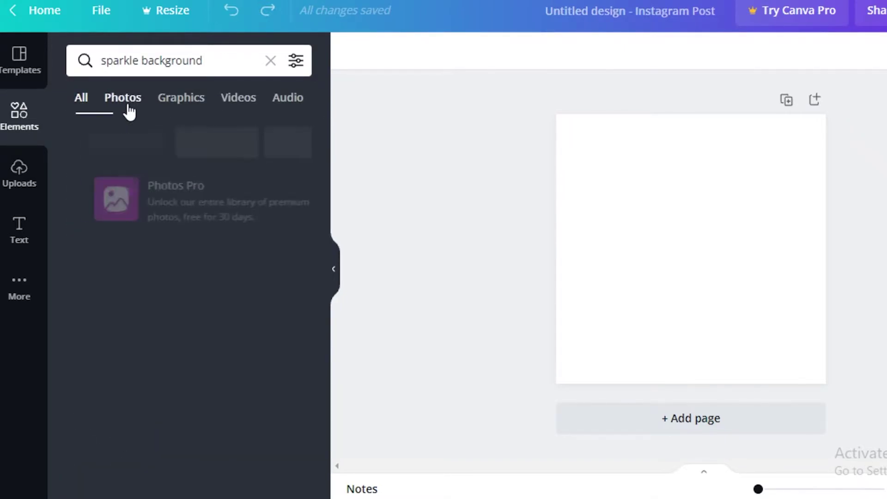
pyautogui.scroll(-5, 133, 313)
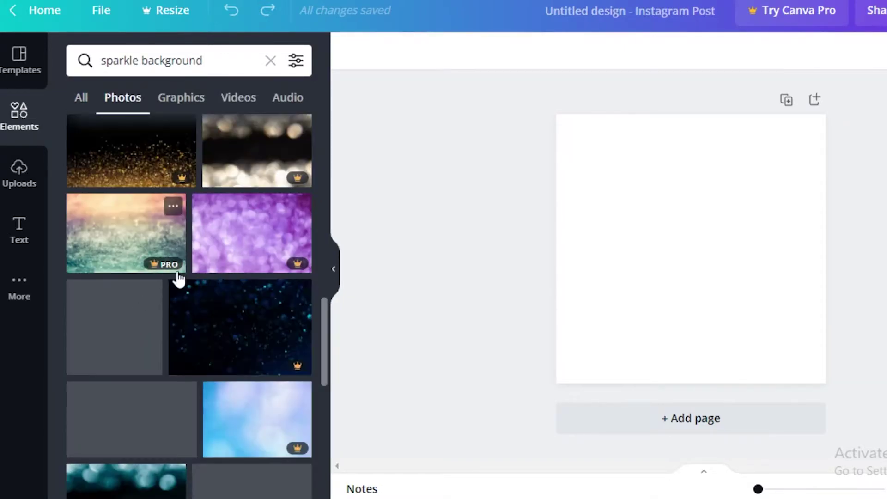
pyautogui.scroll(-5, 178, 278)
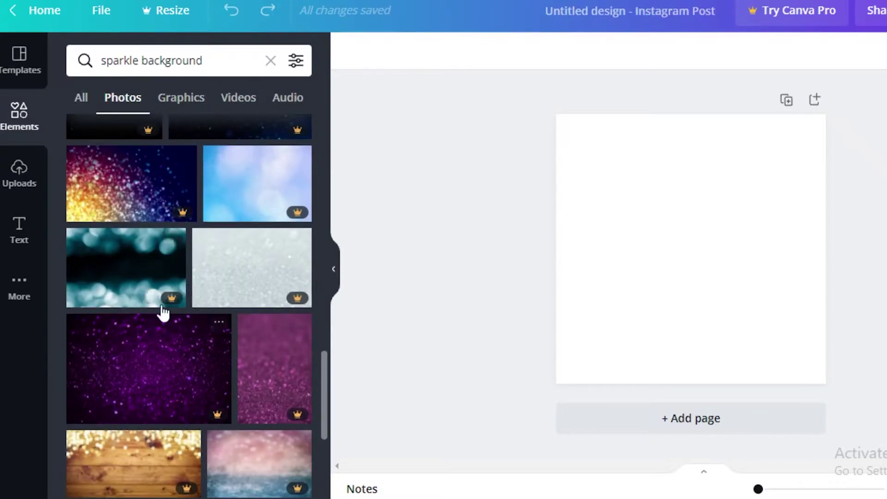
pyautogui.scroll(-10, 184, 306)
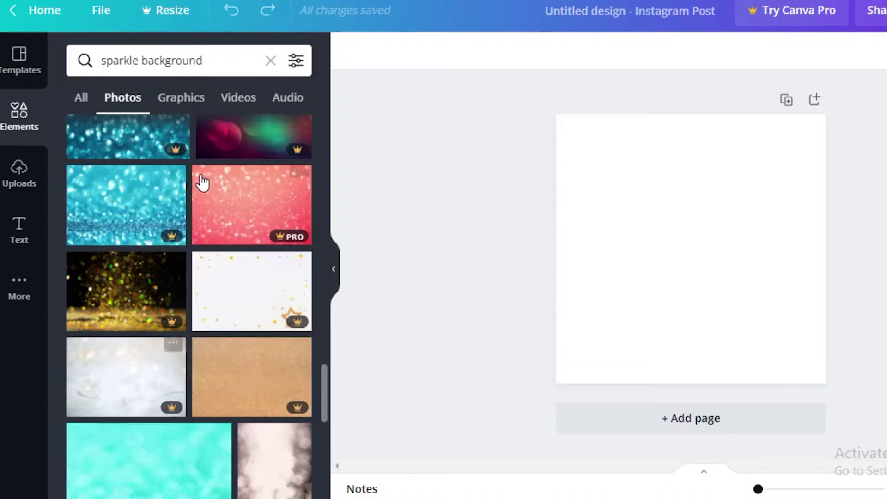
pyautogui.scroll(-5, 208, 178)
pyautogui.scroll(-10, 278, 283)
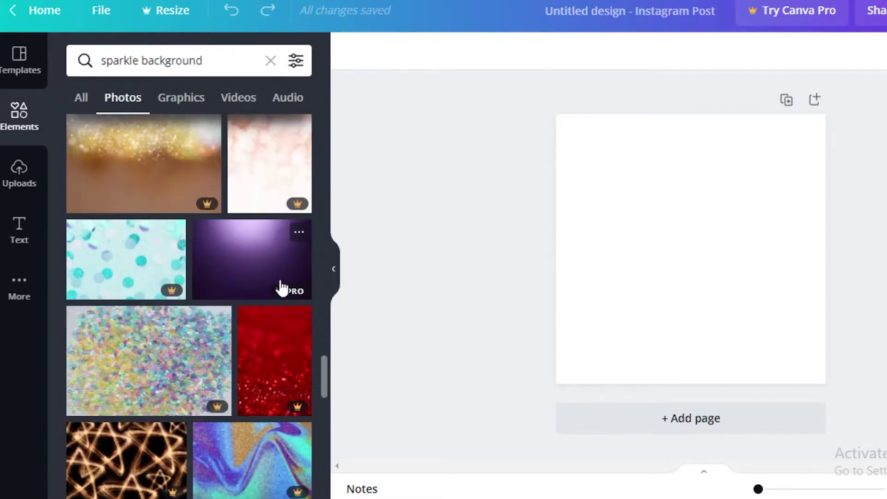
pyautogui.scroll(-5, 267, 327)
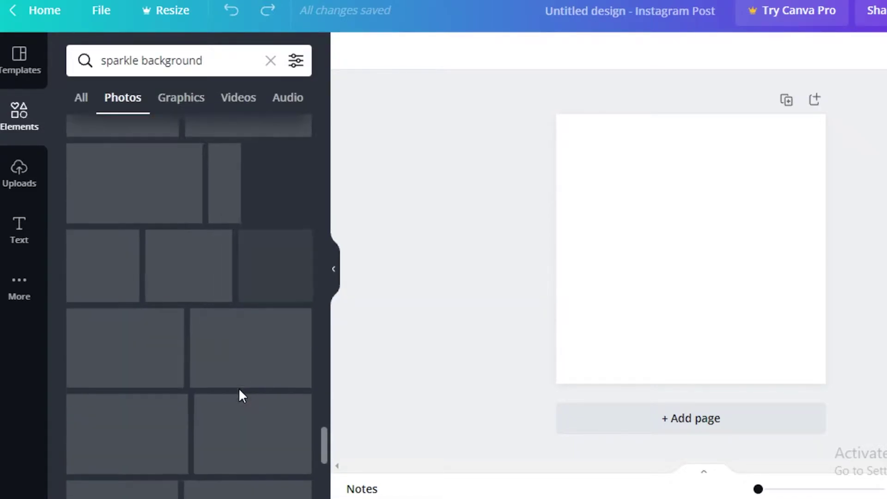
pyautogui.scroll(-4, 199, 396)
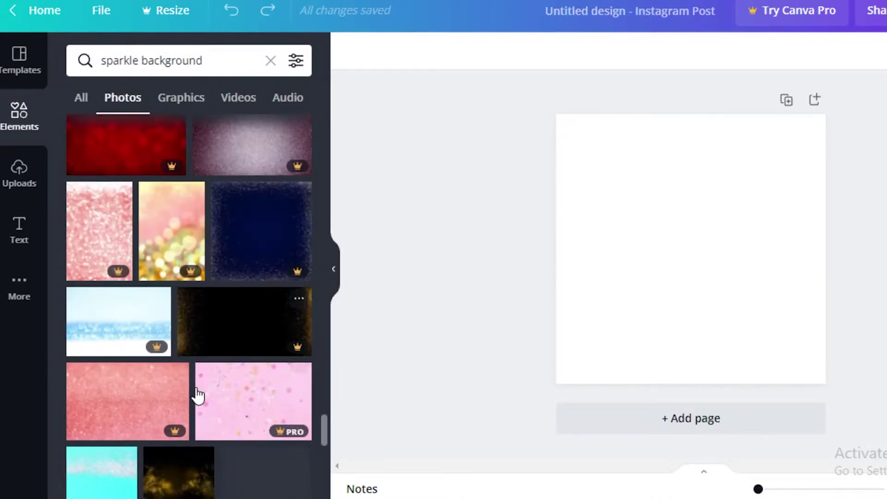
pyautogui.scroll(7, 199, 397)
pyautogui.moveTo(327, 406); pyautogui.dragTo(229, 113)
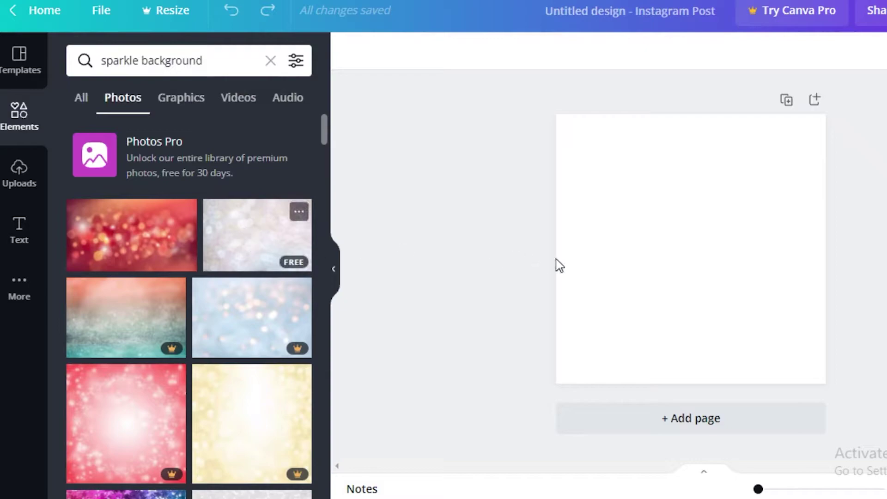
# Position the bokeh photo at the page's top-left and enlarge it to full page width
pyautogui.moveTo(630, 223); pyautogui.dragTo(601, 144)
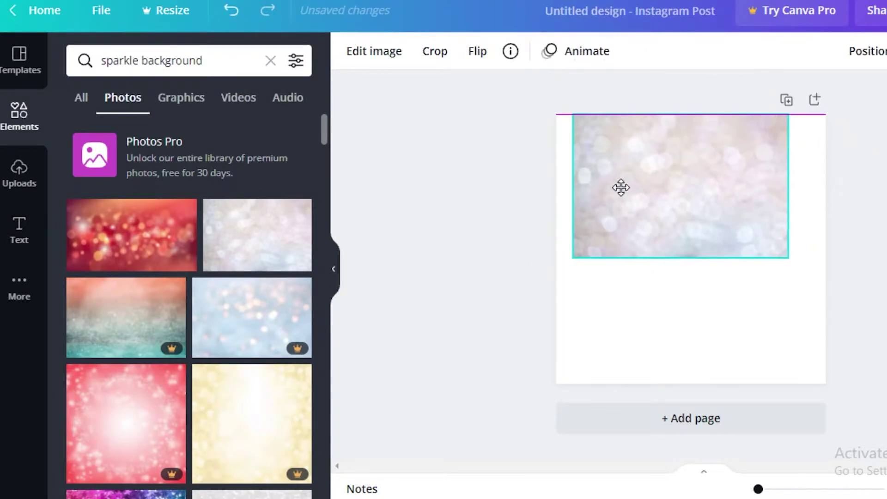
pyautogui.moveTo(621, 187); pyautogui.dragTo(644, 229)
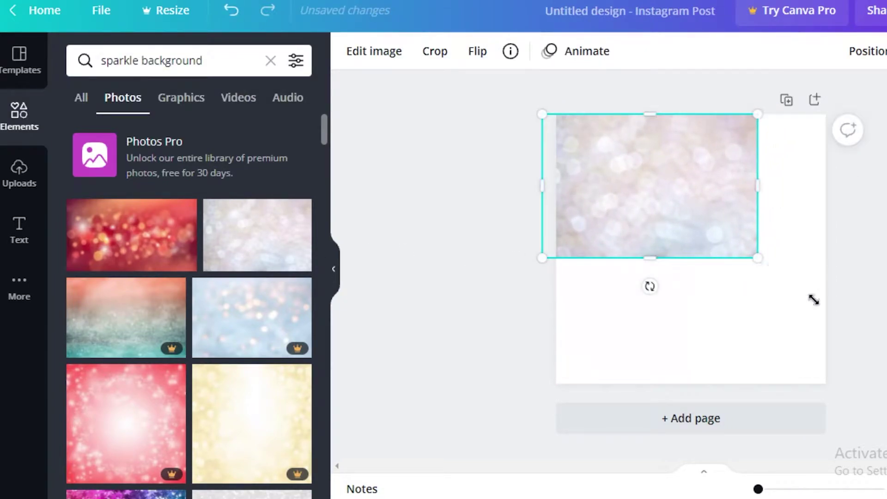
pyautogui.moveTo(813, 300); pyautogui.dragTo(851, 363)
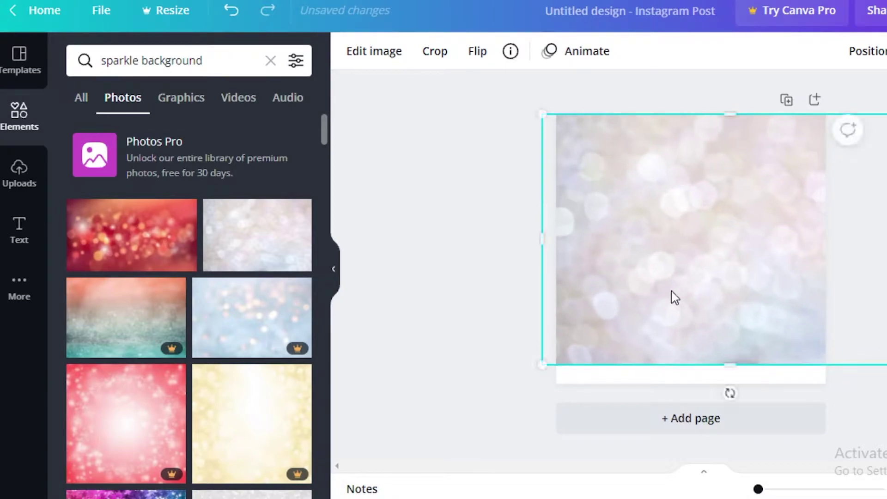
pyautogui.moveTo(675, 298); pyautogui.dragTo(666, 278)
# Flip the photo horizontally and stretch its corners until it covers the whole page
pyautogui.click(464, 55)
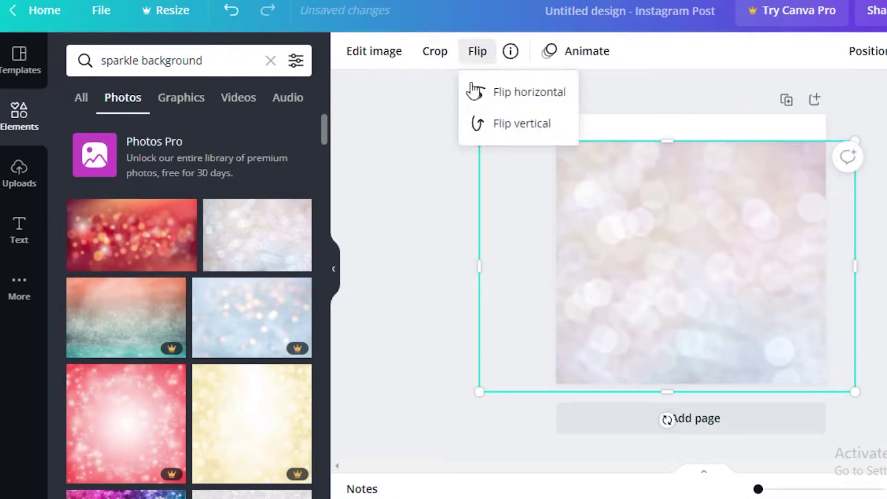
pyautogui.click(475, 90)
pyautogui.moveTo(741, 152); pyautogui.dragTo(881, 177)
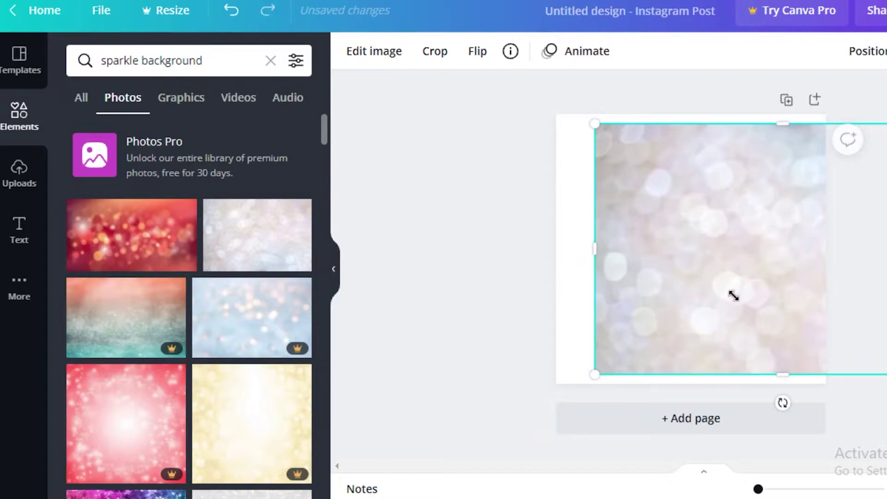
pyautogui.moveTo(734, 296); pyautogui.dragTo(451, 177)
pyautogui.moveTo(715, 209); pyautogui.dragTo(798, 230)
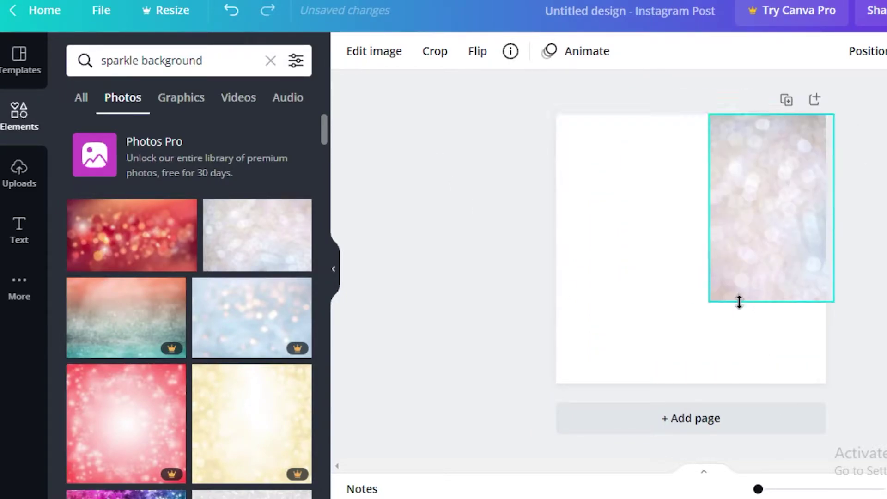
pyautogui.moveTo(707, 301); pyautogui.dragTo(524, 401)
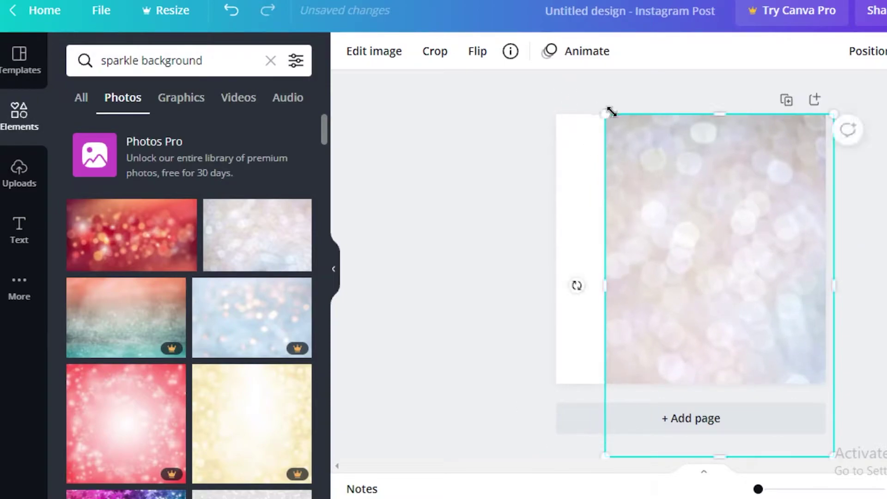
pyautogui.moveTo(551, 98); pyautogui.dragTo(517, 76)
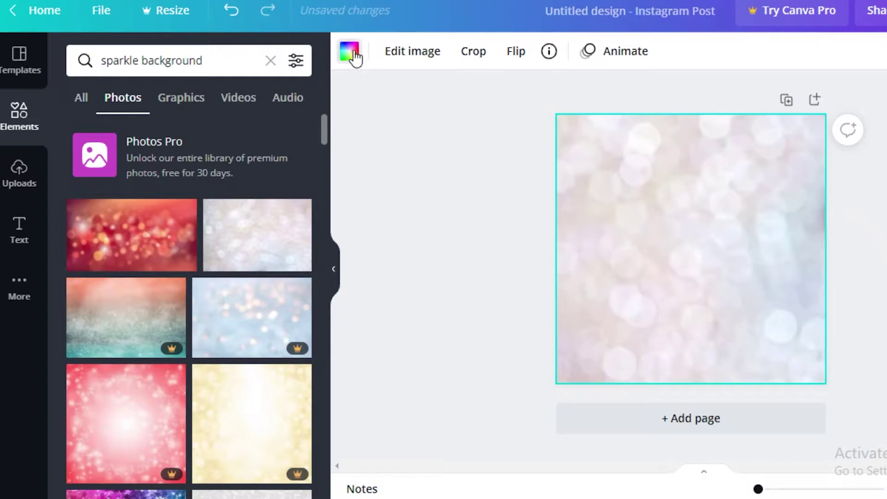
pyautogui.click(350, 52)
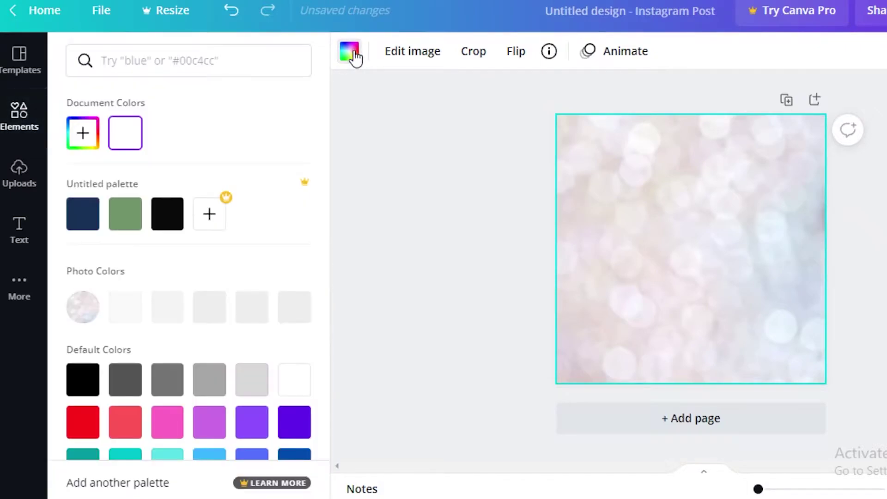
pyautogui.click(159, 229)
pyautogui.click(116, 140)
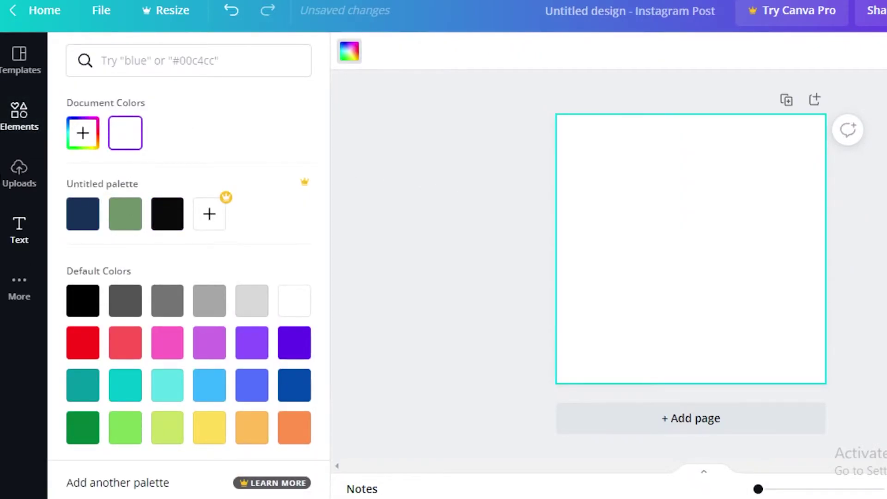
pyautogui.click(12, 13)
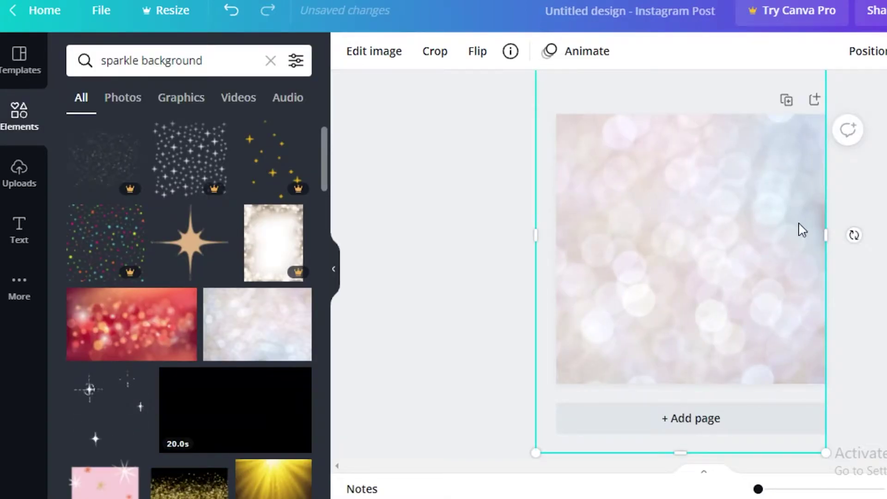
pyautogui.click(492, 201)
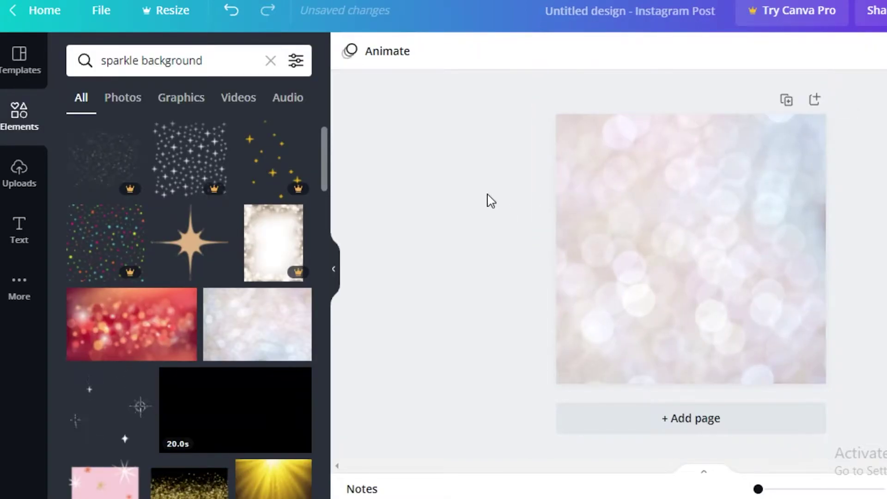
pyautogui.click(730, 212)
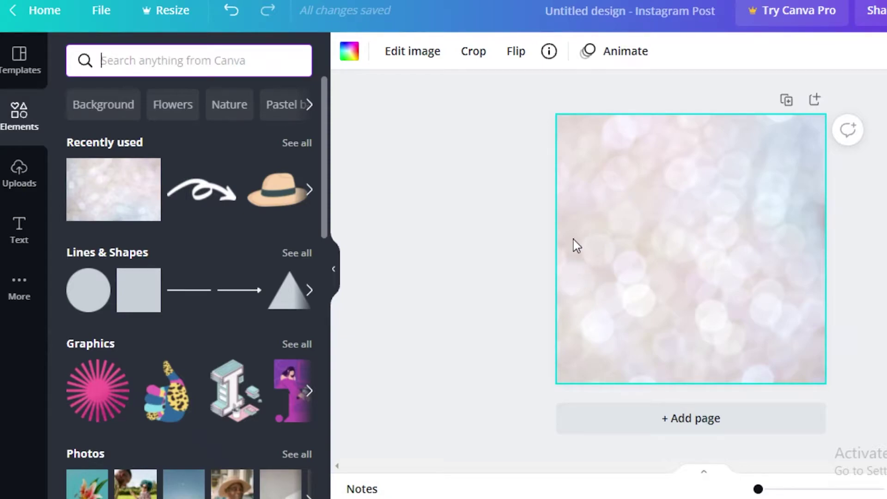
# Preview filters such as Epic, Festive, Solar and Cali on the photo, then settle on None
pyautogui.click(436, 58)
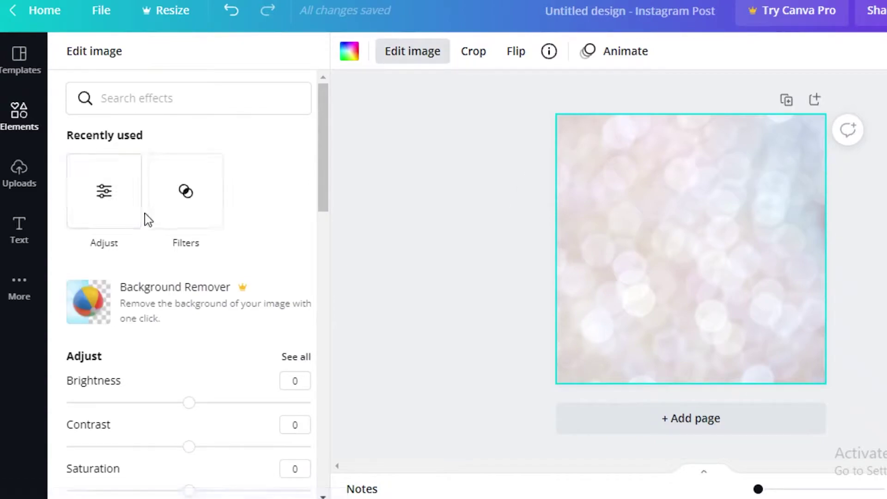
pyautogui.scroll(-2, 144, 217)
pyautogui.click(201, 121)
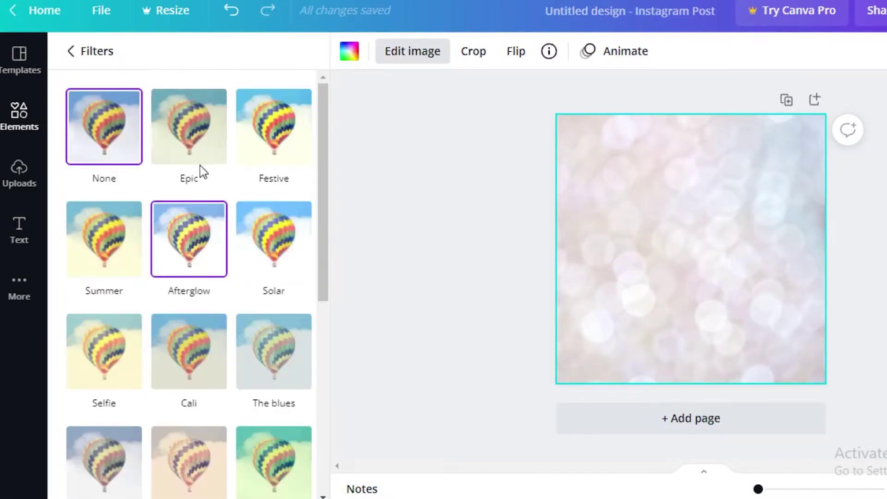
pyautogui.click(215, 141)
pyautogui.click(255, 141)
pyautogui.click(264, 243)
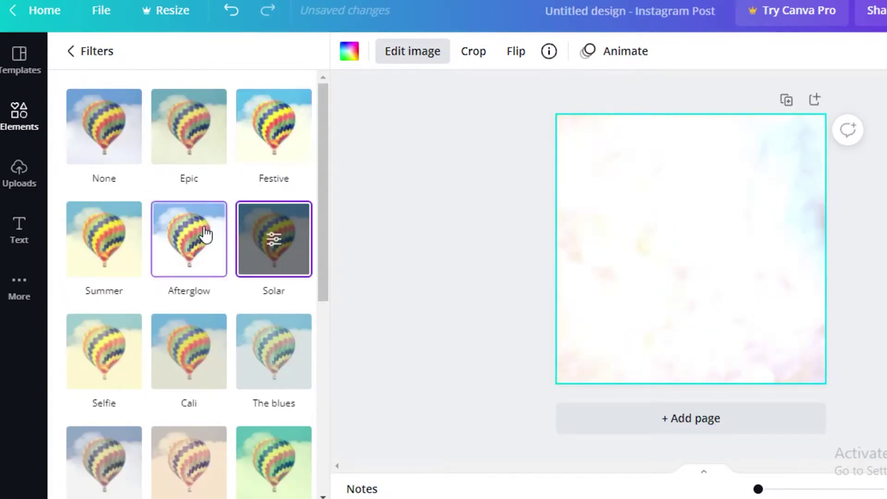
pyautogui.click(206, 237)
pyautogui.click(222, 362)
pyautogui.click(261, 379)
pyautogui.click(254, 435)
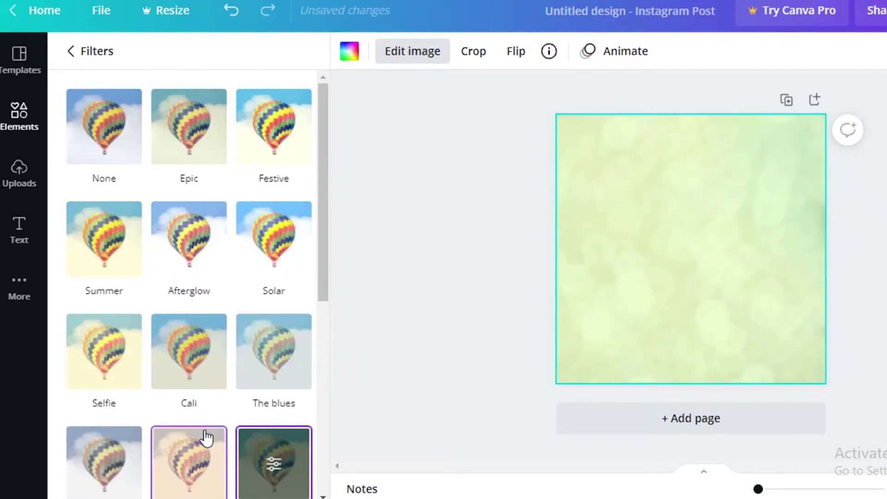
pyautogui.click(204, 437)
pyautogui.click(263, 457)
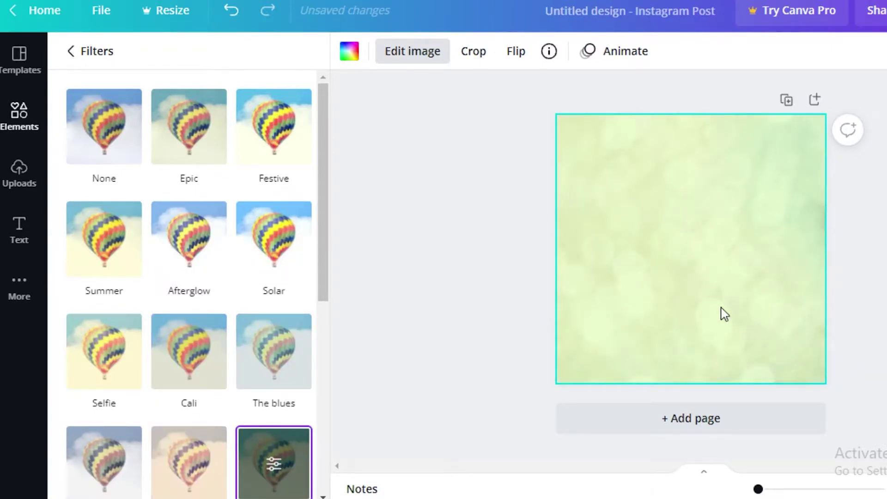
pyautogui.click(126, 131)
pyautogui.click(68, 52)
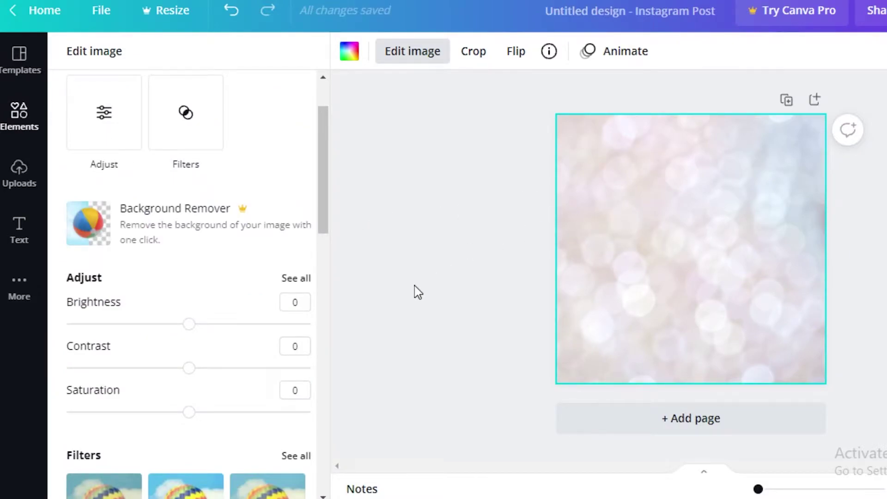
# Set the photo's brightness to -1 and saturation to 18
pyautogui.scroll(-8, 254, 407)
pyautogui.scroll(5, 197, 326)
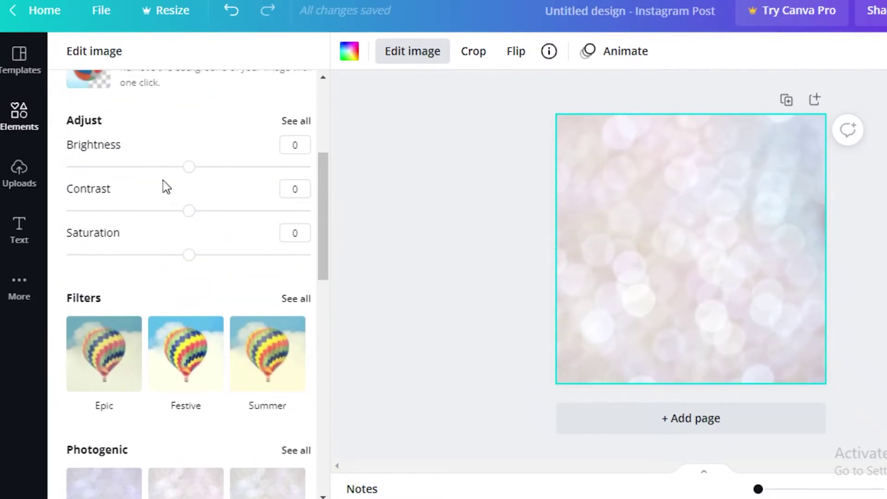
pyautogui.moveTo(193, 172)
pyautogui.mouseDown()
pyautogui.moveTo(229, 173)
pyautogui.moveTo(145, 171)
pyautogui.moveTo(187, 175)
pyautogui.mouseUp()
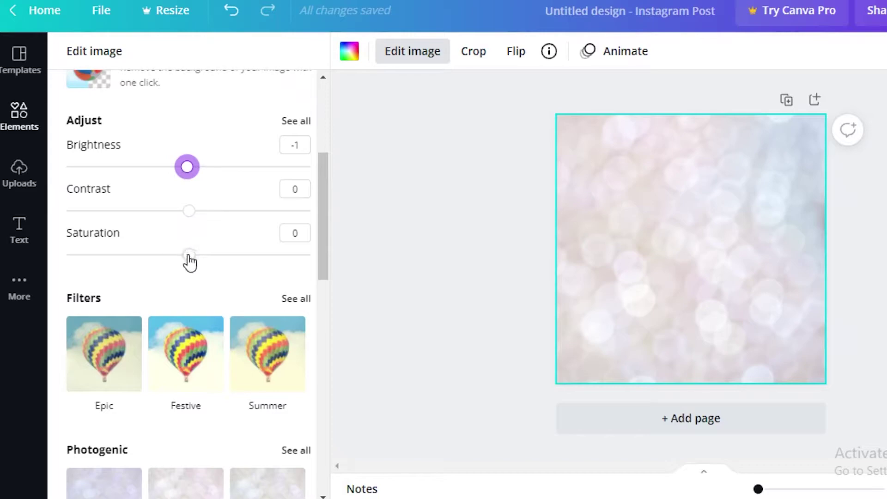
pyautogui.moveTo(189, 262); pyautogui.dragTo(212, 263)
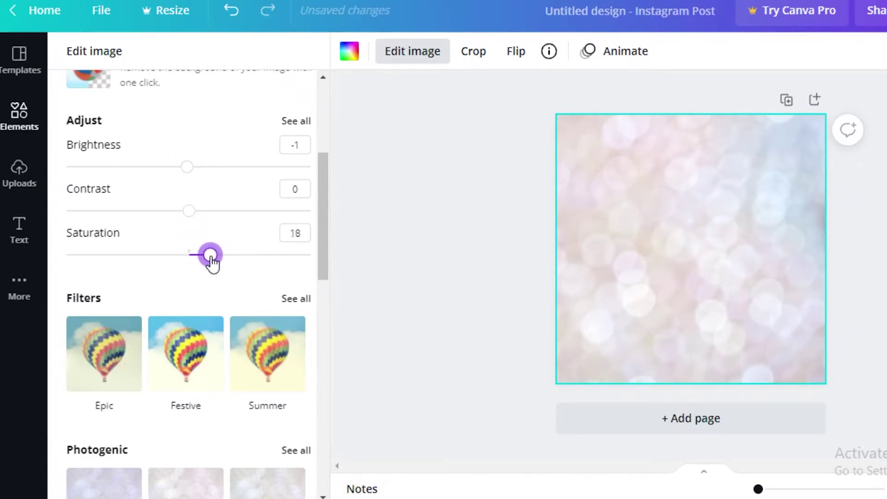
pyautogui.press('Escape')
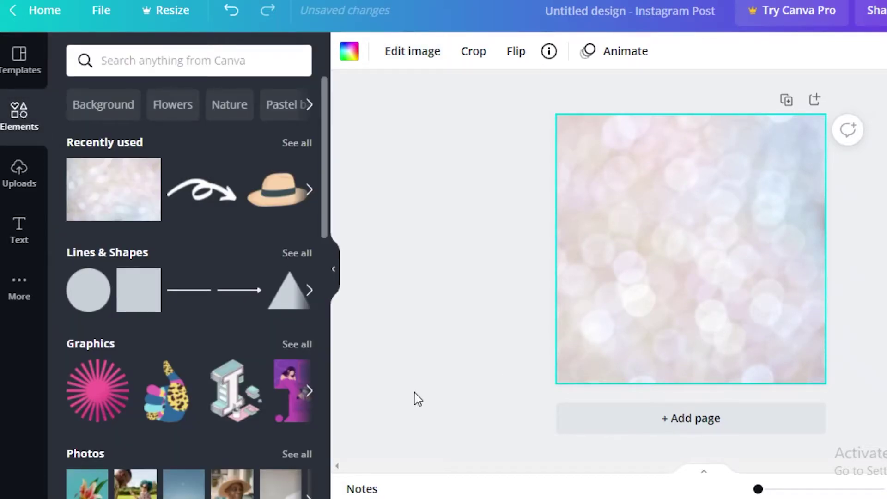
# Search the Elements library for 'nailpolish' and scroll through the results
pyautogui.click(177, 69)
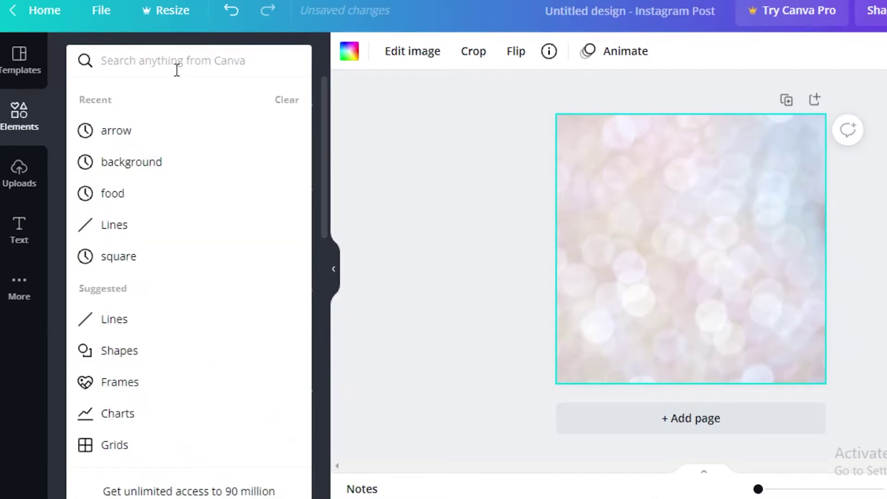
pyautogui.write('nailpo')
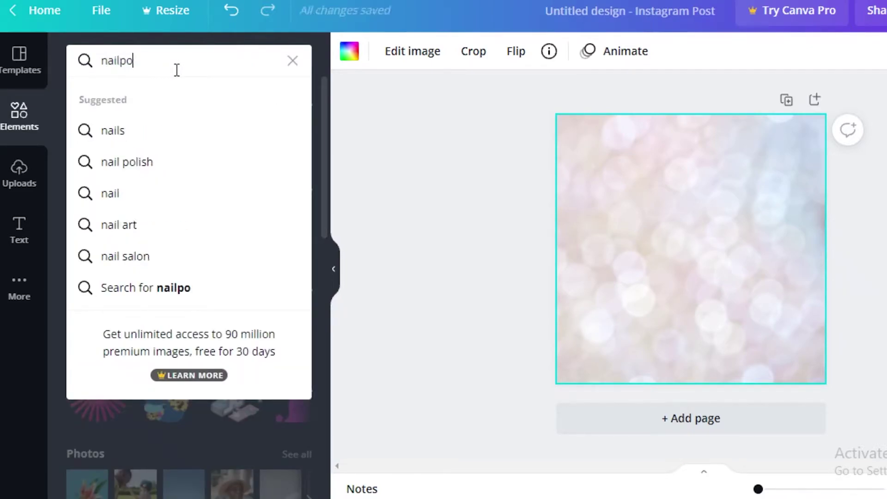
pyautogui.write('lish')
pyautogui.press('Return')
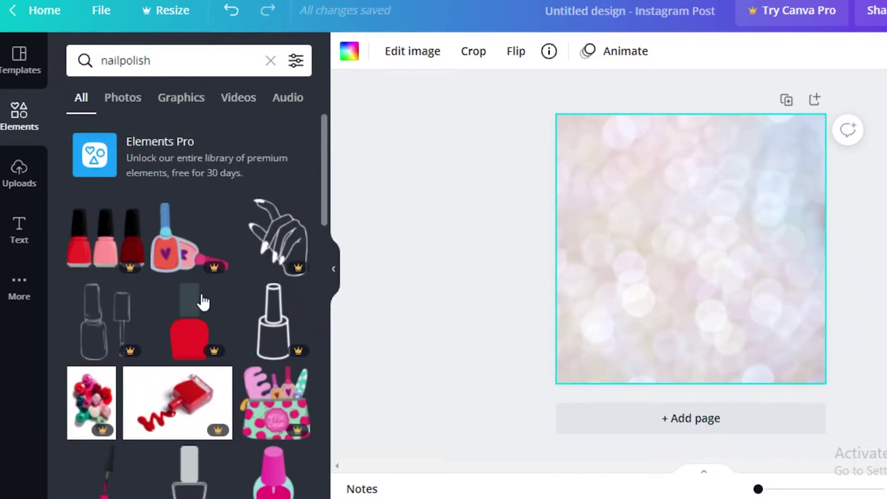
pyautogui.scroll(-5, 206, 309)
pyautogui.scroll(-3, 206, 309)
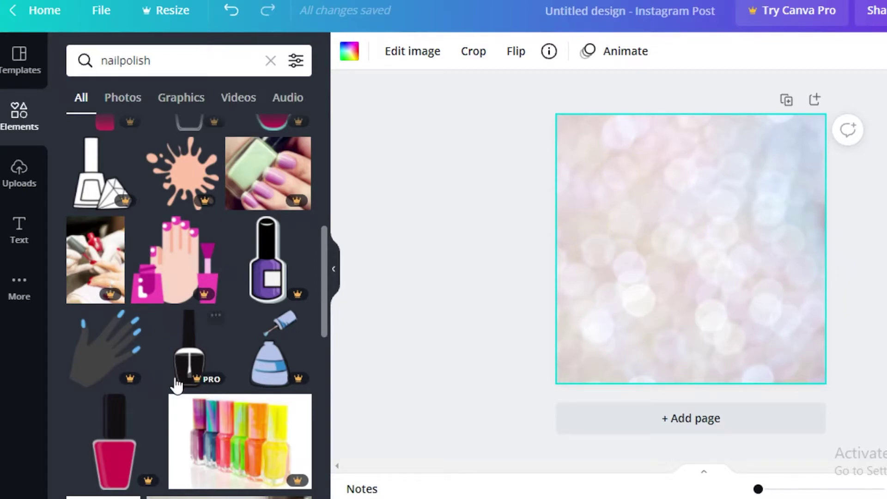
pyautogui.scroll(-7, 176, 381)
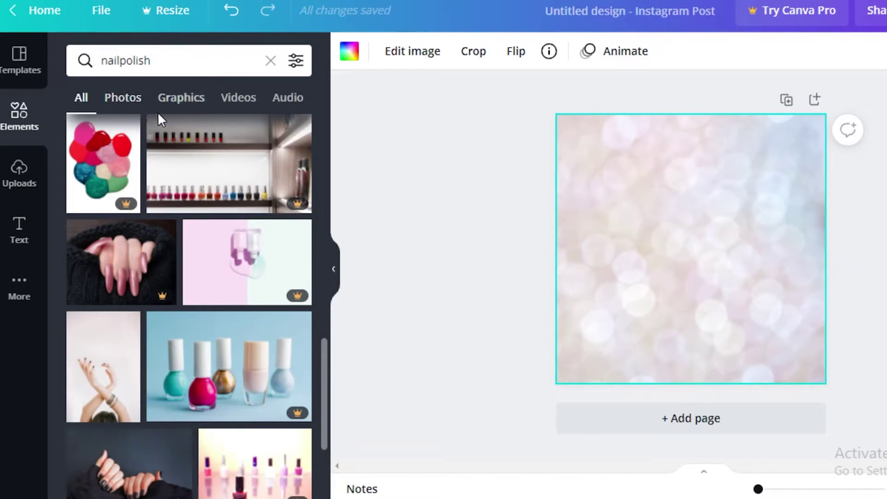
pyautogui.scroll(-5, 185, 174)
# Compare the nailpolish results under the Graphics, All and Photos filters, ending on Graphics
pyautogui.click(196, 96)
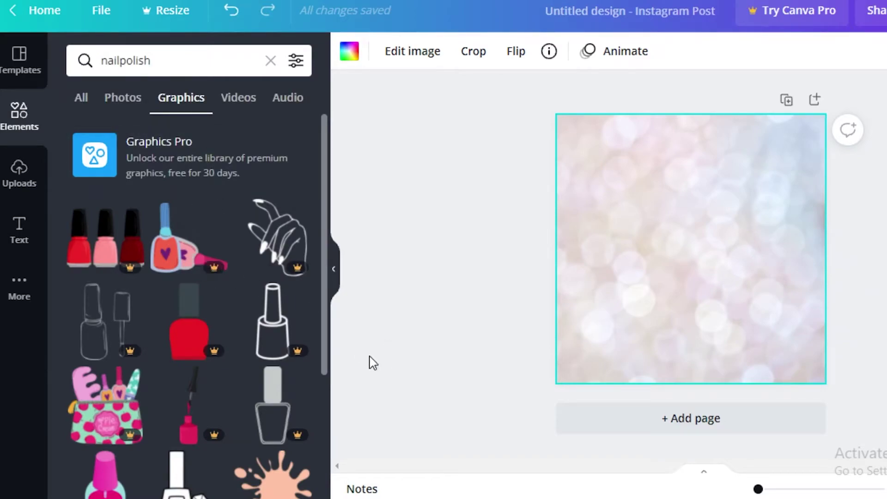
pyautogui.scroll(-4, 282, 365)
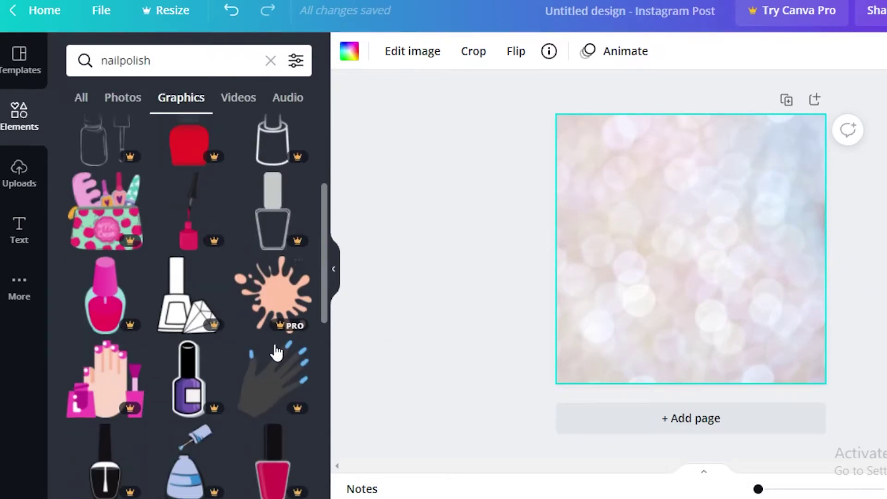
pyautogui.scroll(-2, 276, 352)
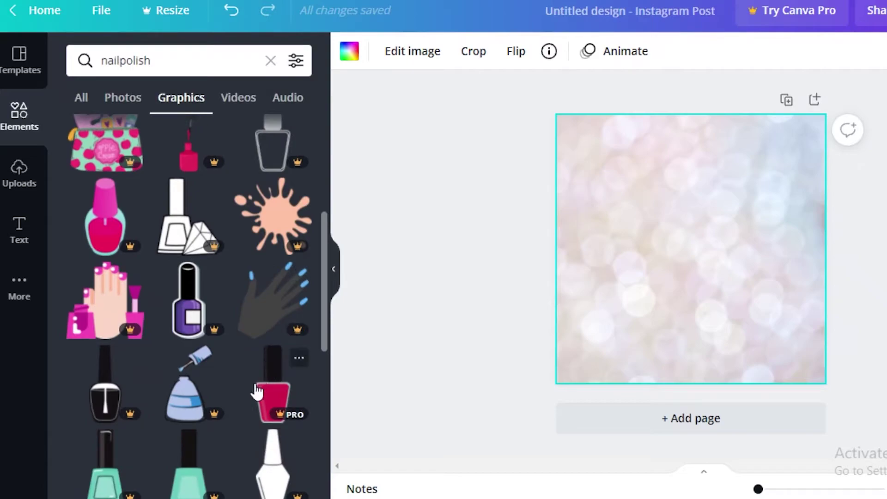
pyautogui.scroll(-5, 257, 388)
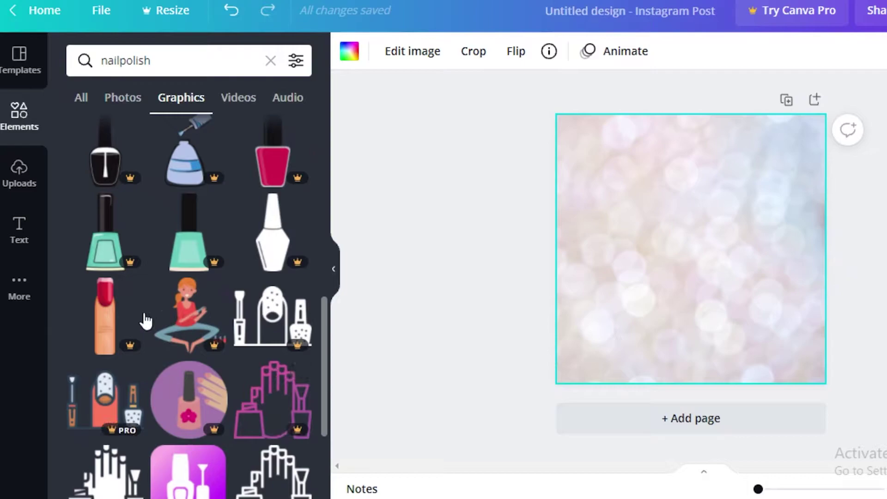
pyautogui.scroll(-5, 153, 278)
pyautogui.scroll(-5, 157, 280)
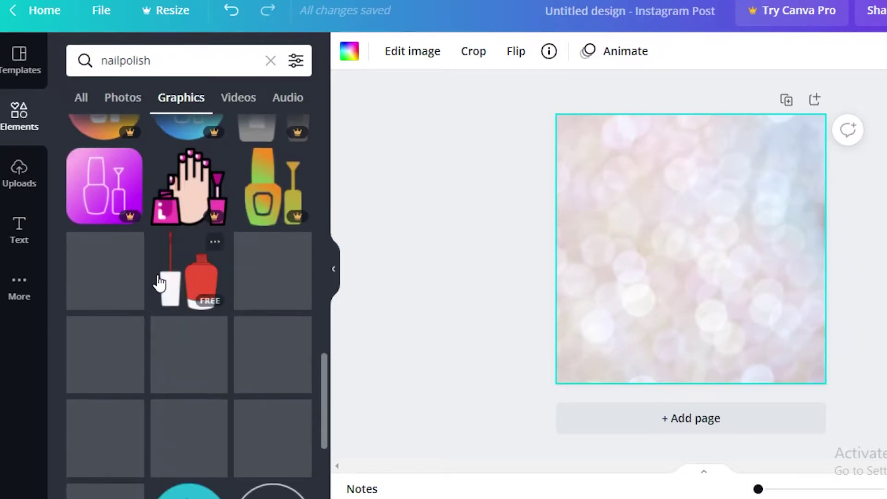
pyautogui.click(83, 99)
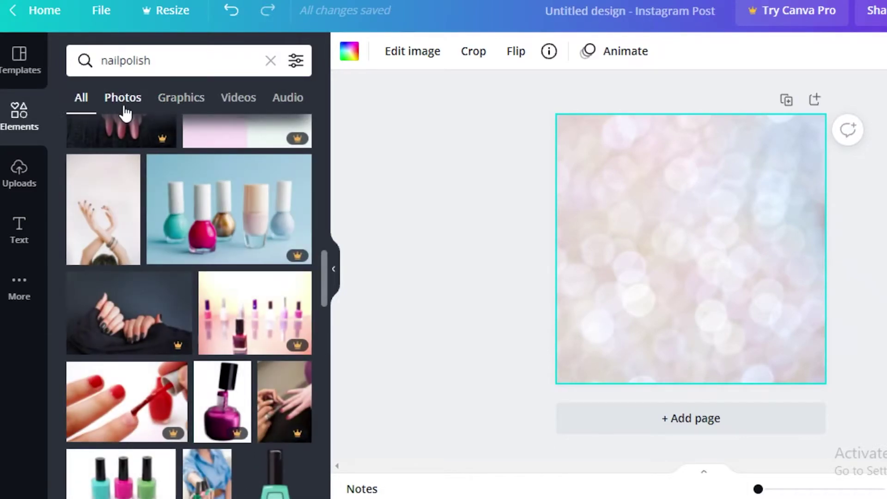
pyautogui.click(136, 107)
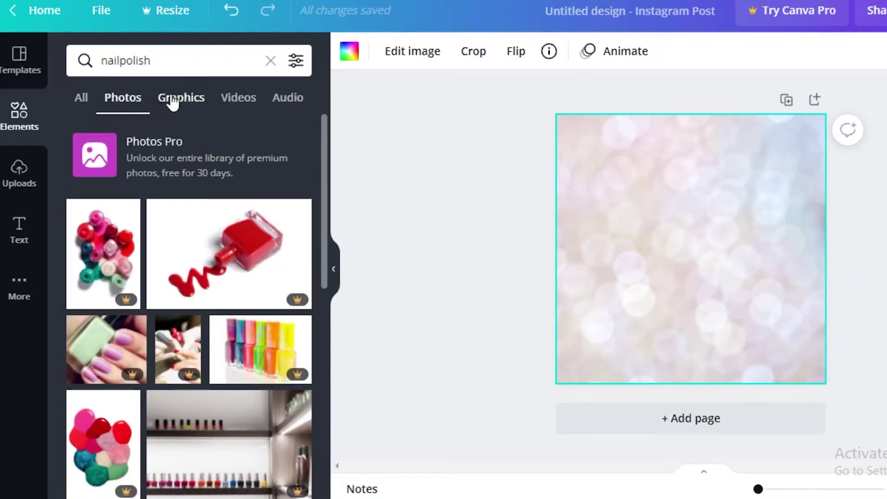
pyautogui.click(173, 103)
pyautogui.scroll(-5, 221, 379)
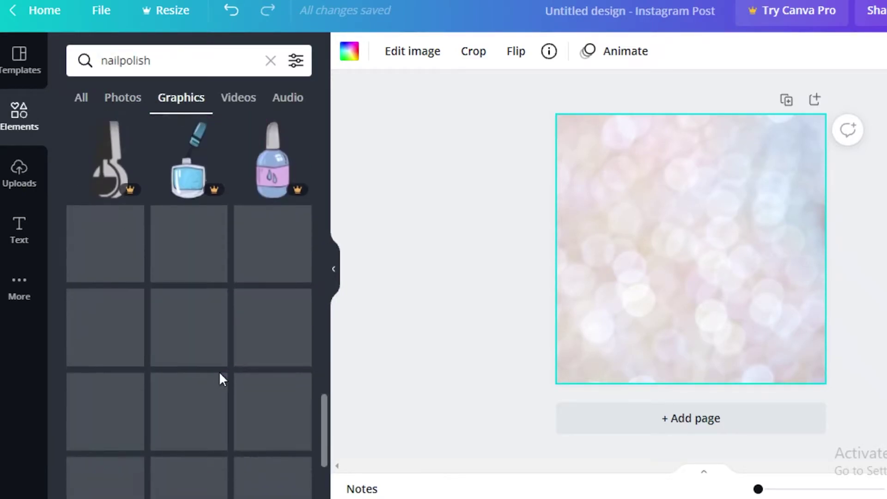
pyautogui.scroll(-1, 240, 254)
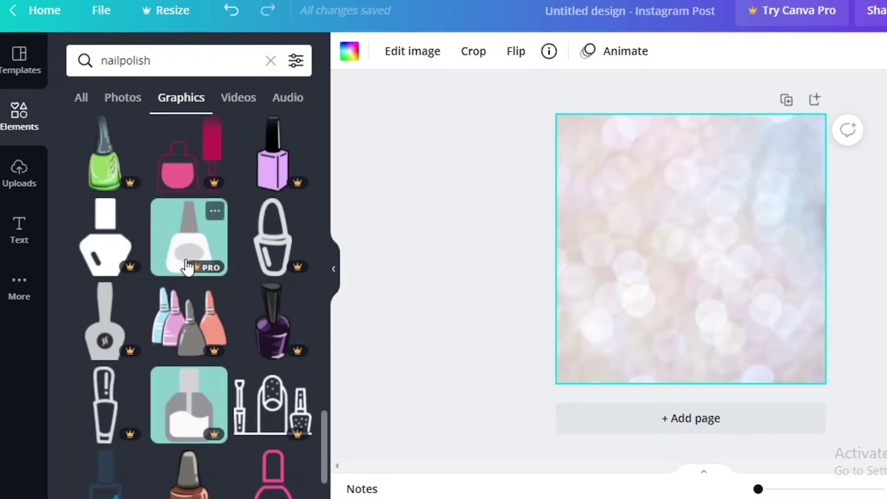
pyautogui.scroll(-10, 187, 268)
# Change the search term to 'nails'
pyautogui.click(198, 52)
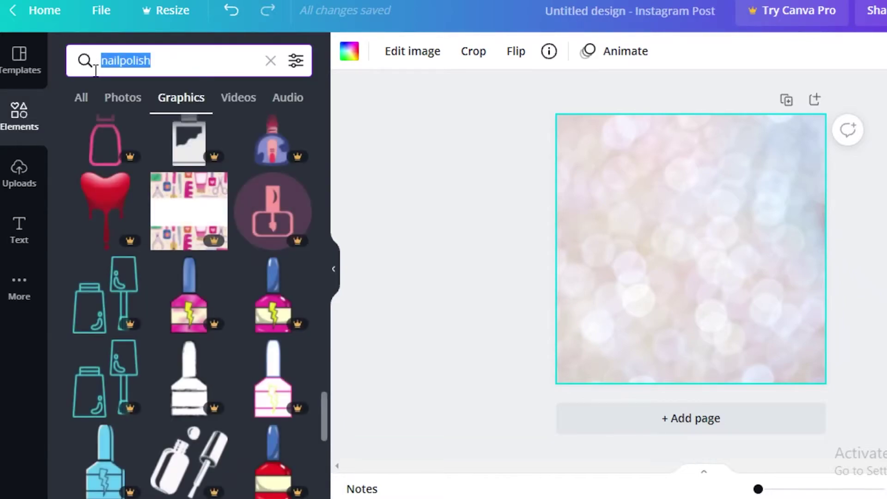
pyautogui.write('s')
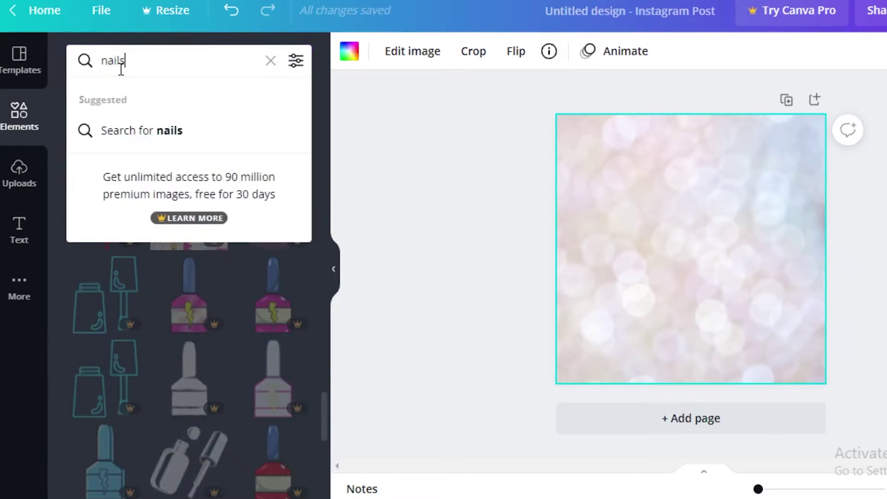
pyautogui.press('Return')
# Filter the nails results to Graphics and place a hands graphic at the page's lower left
pyautogui.click(195, 106)
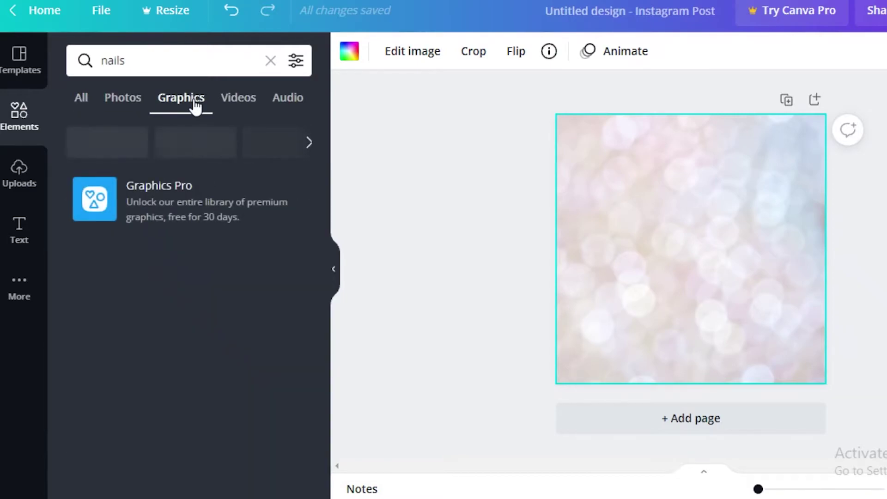
pyautogui.click(106, 236)
pyautogui.moveTo(709, 260); pyautogui.dragTo(610, 264)
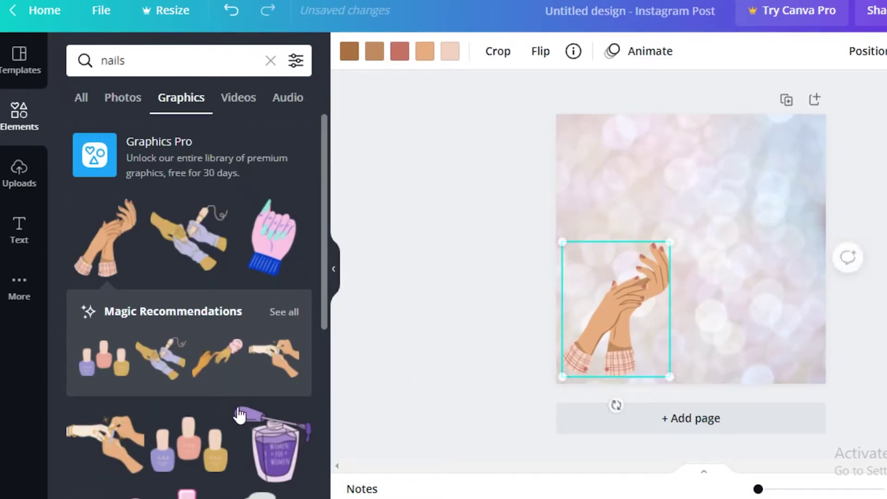
# Add a nail-care hands graphic, try black, cream and peach arm colours, then delete it
pyautogui.click(106, 441)
pyautogui.moveTo(689, 263); pyautogui.dragTo(764, 348)
pyautogui.moveTo(726, 301); pyautogui.dragTo(629, 234)
pyautogui.click(424, 52)
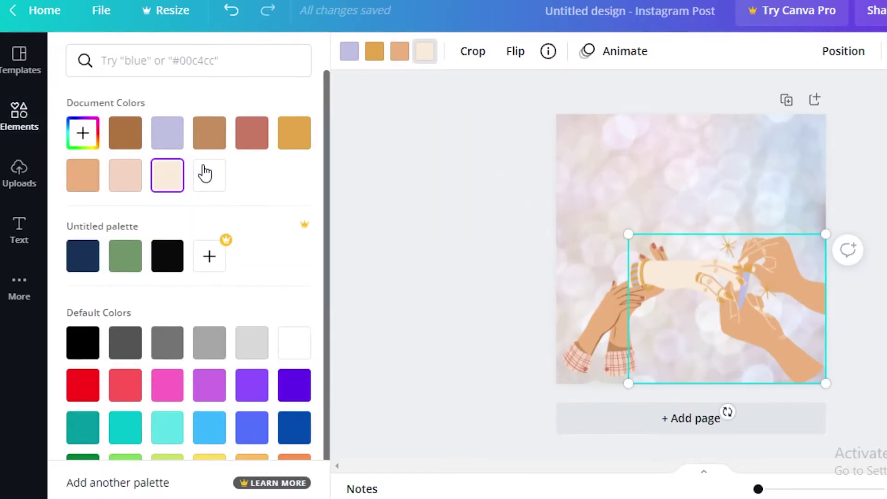
pyautogui.click(159, 266)
pyautogui.click(166, 178)
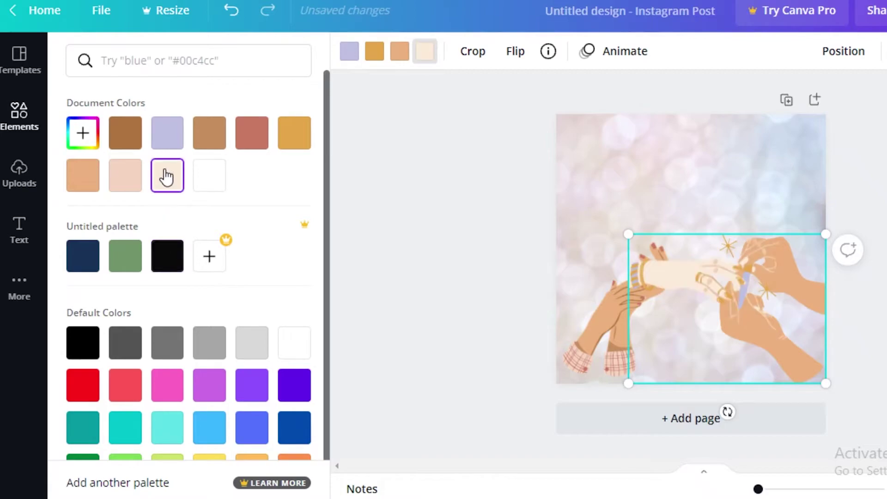
pyautogui.click(87, 187)
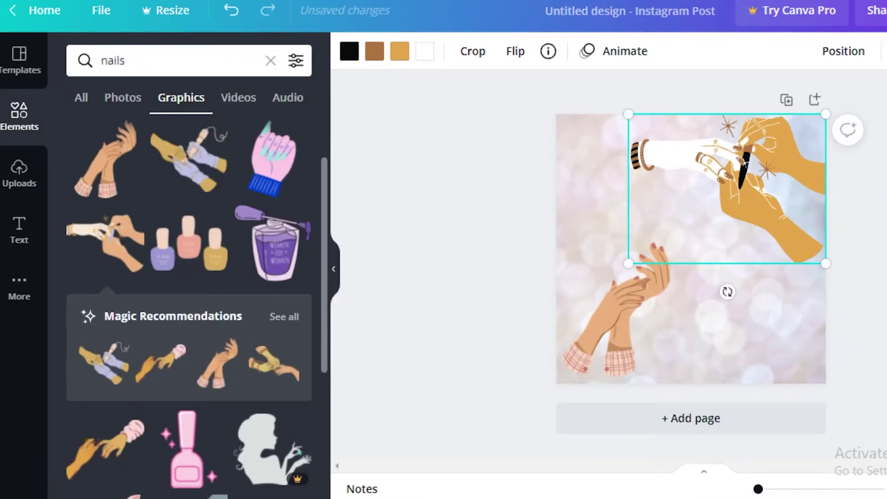
pyautogui.press('Delete')
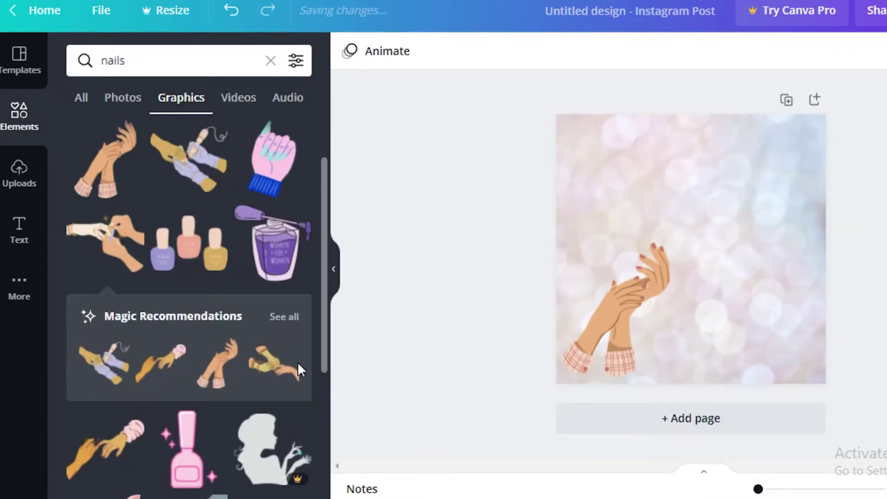
# Add the hands-with-tools manicure graphic to the top-left corner and shrink it
pyautogui.scroll(-3, 294, 320)
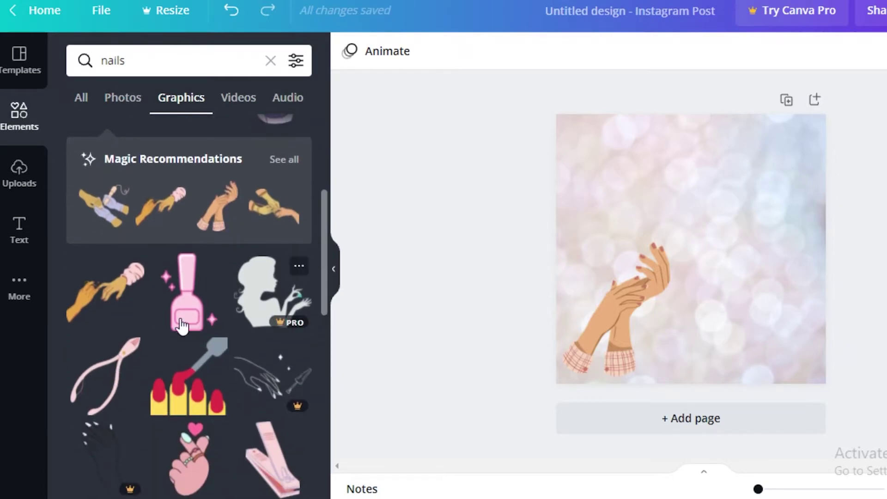
pyautogui.scroll(-3, 184, 326)
pyautogui.scroll(-5, 96, 251)
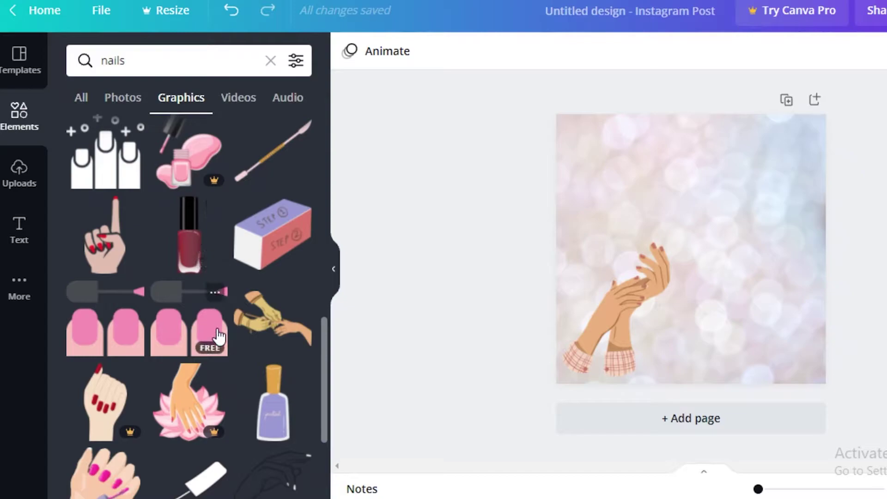
pyautogui.moveTo(273, 319); pyautogui.dragTo(630, 188)
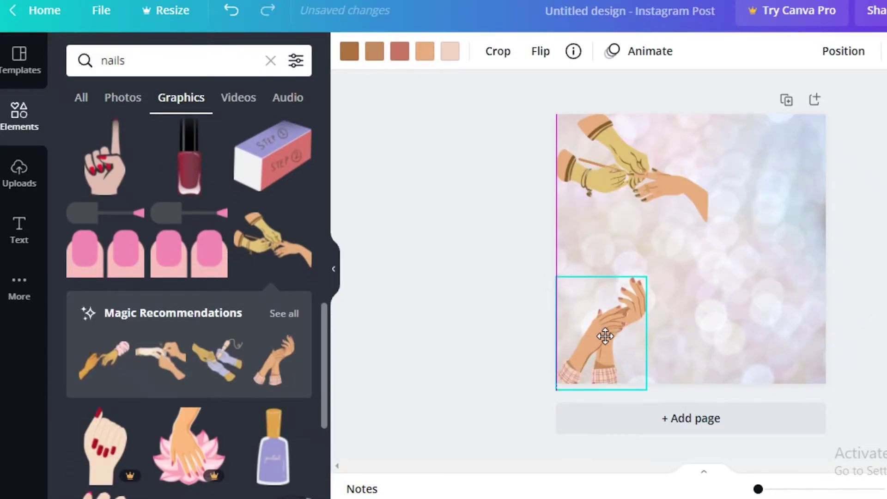
pyautogui.moveTo(600, 337); pyautogui.dragTo(603, 329)
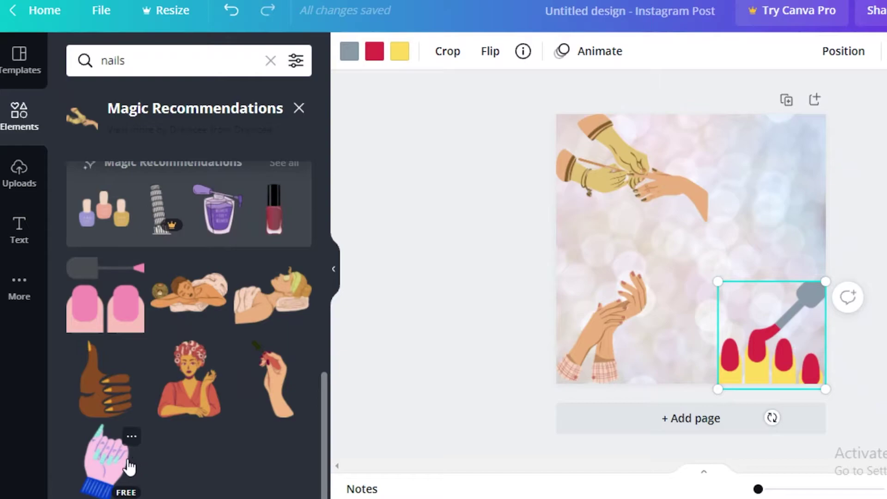
# Fit the red nails graphic into the bottom-right corner and add a purple polish bottle top-right
pyautogui.click(792, 230)
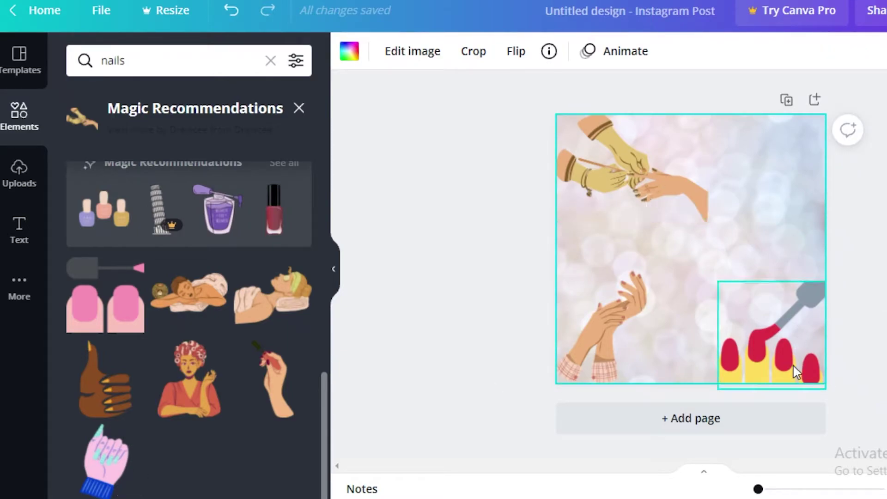
pyautogui.moveTo(795, 369)
pyautogui.mouseDown()
pyautogui.moveTo(776, 345)
pyautogui.moveTo(788, 363)
pyautogui.mouseUp()
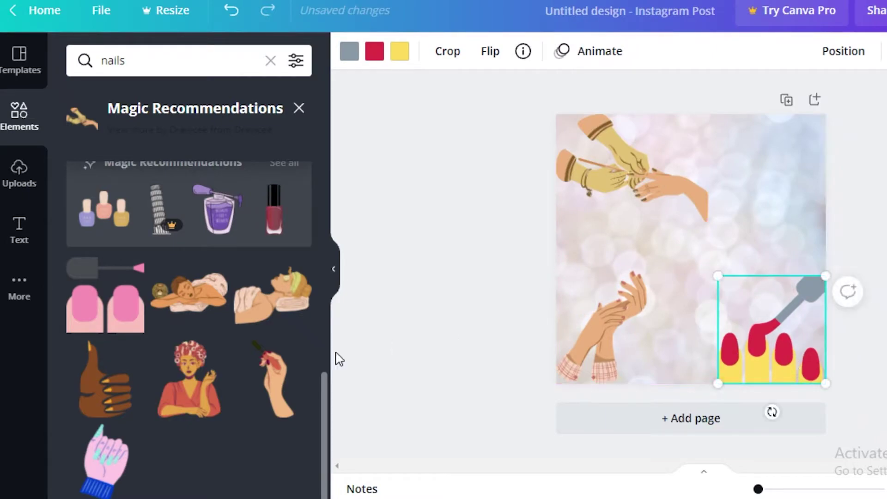
pyautogui.scroll(10, 177, 413)
pyautogui.scroll(3, 184, 427)
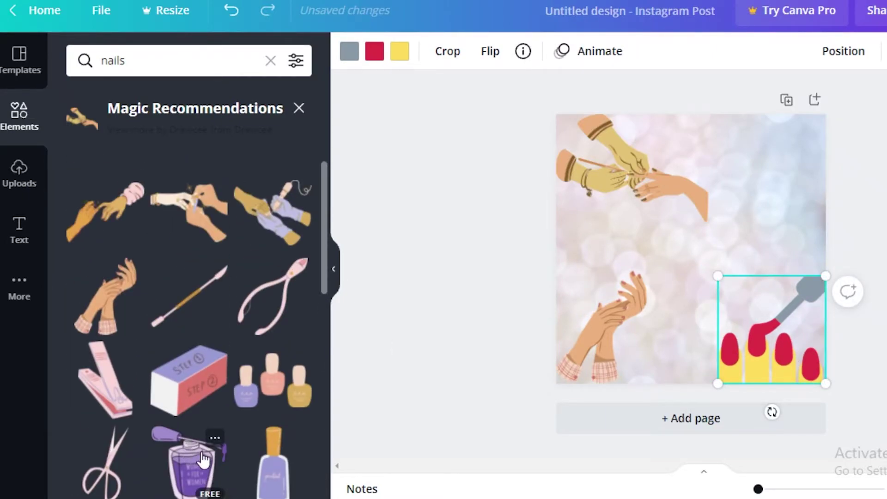
pyautogui.moveTo(198, 474); pyautogui.dragTo(750, 229)
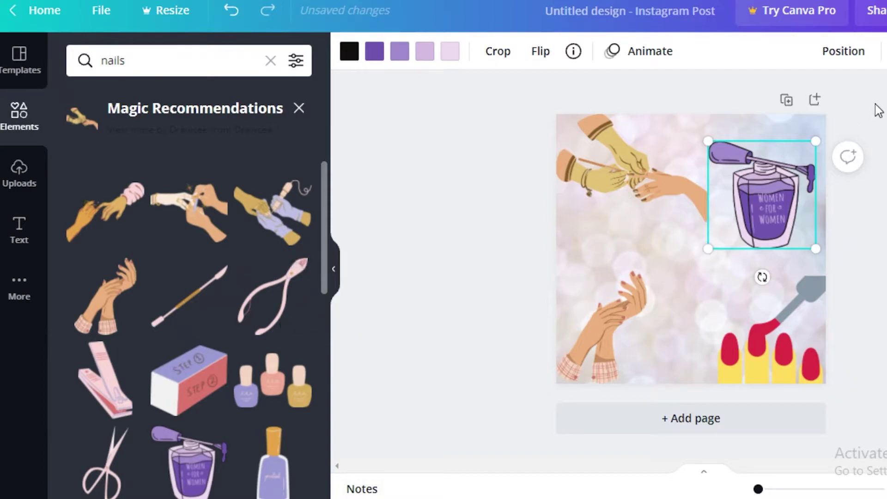
# Delete the red-nails graphic from the page
pyautogui.click(657, 242)
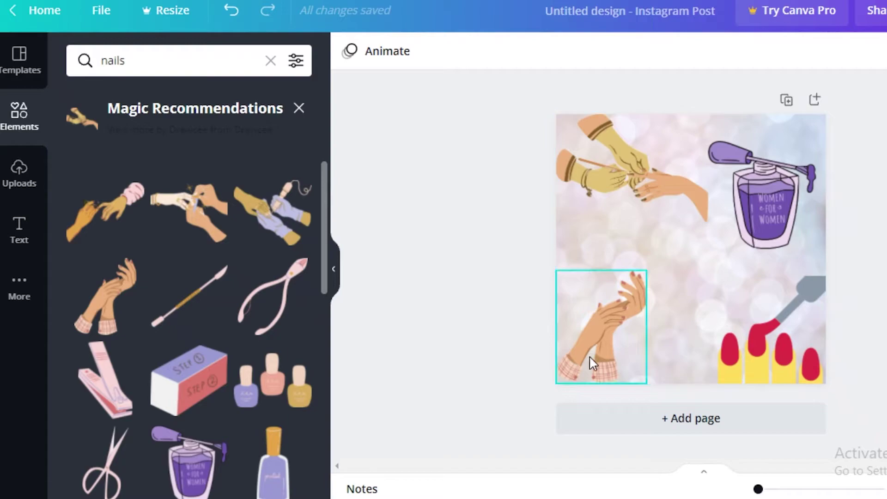
pyautogui.click(607, 322)
pyautogui.click(782, 353)
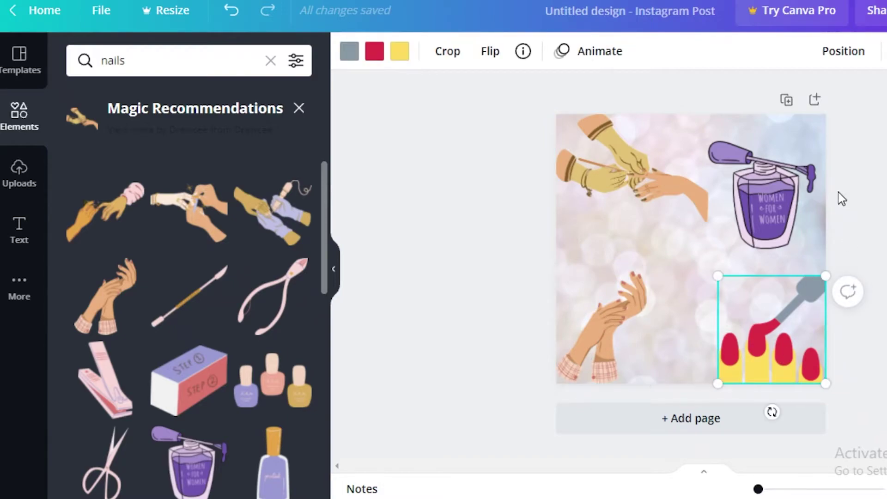
pyautogui.press('Delete')
# Flip the hands horizontally and swap places: hands to bottom right, purple bottle to lower left
pyautogui.moveTo(763, 199); pyautogui.dragTo(763, 305)
pyautogui.click(621, 330)
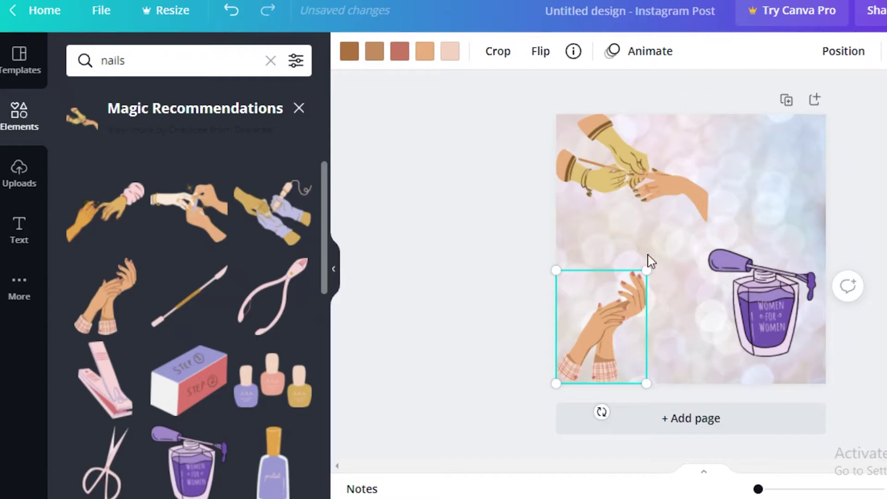
pyautogui.click(539, 52)
pyautogui.click(587, 92)
pyautogui.moveTo(601, 323); pyautogui.dragTo(731, 353)
pyautogui.click(776, 277)
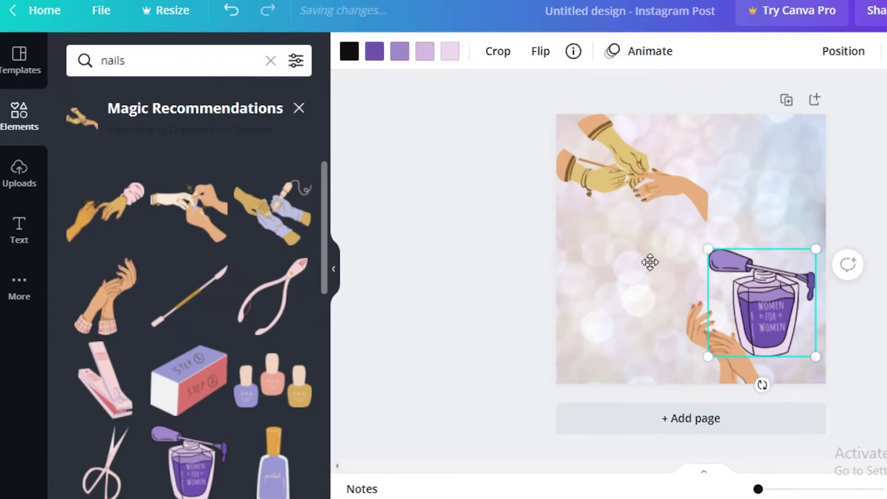
pyautogui.moveTo(777, 278); pyautogui.dragTo(626, 239)
pyautogui.moveTo(715, 336); pyautogui.dragTo(770, 312)
# Recolour the bottom-right hands' nails red, after trying light purple and black
pyautogui.click(656, 194)
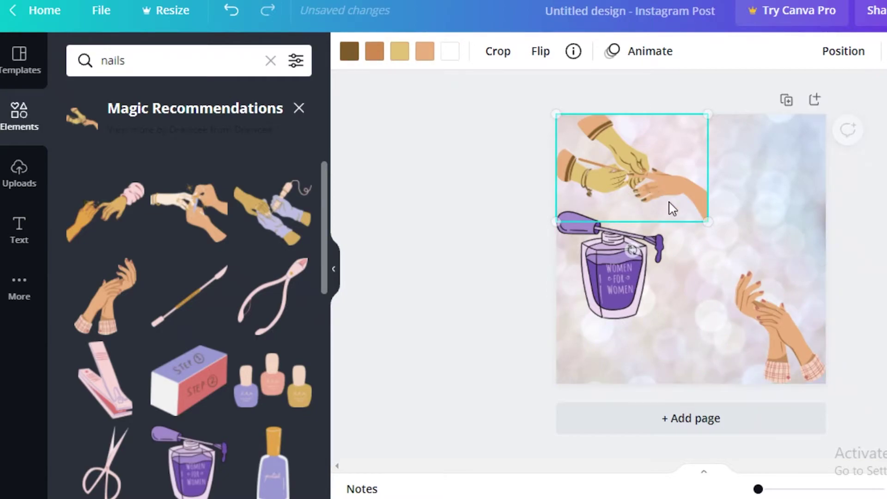
pyautogui.press('Escape')
pyautogui.click(778, 326)
pyautogui.click(400, 52)
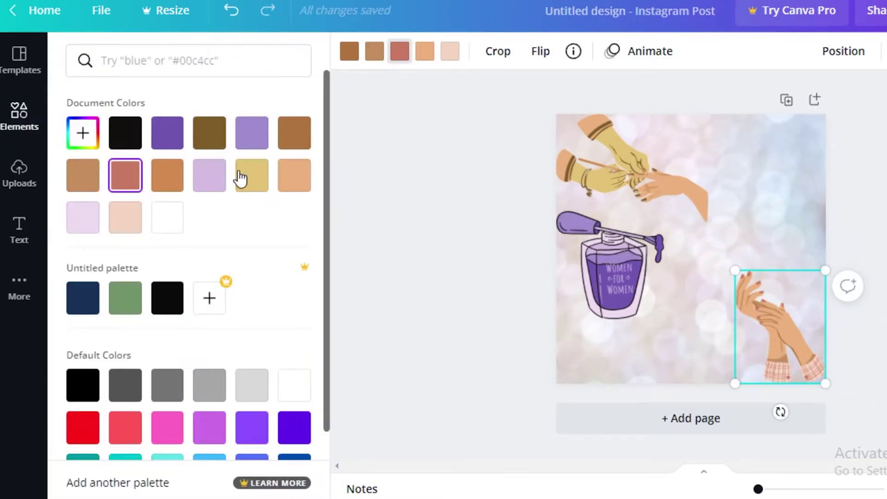
pyautogui.click(252, 139)
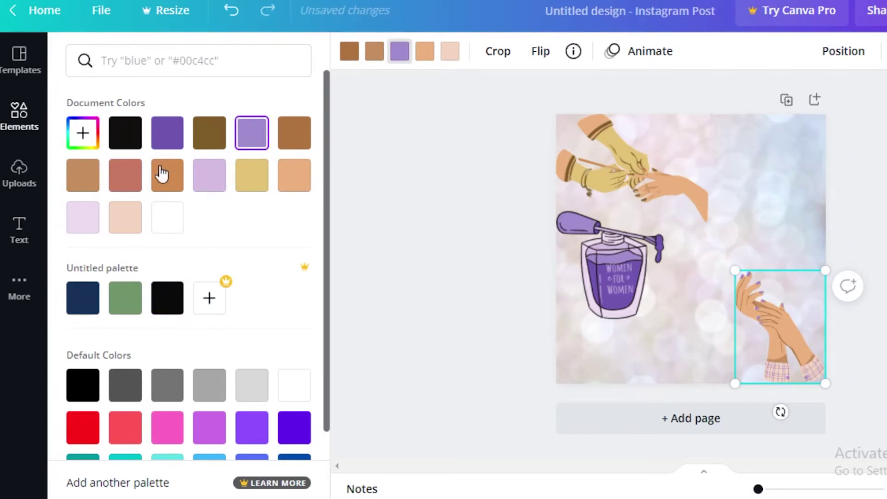
pyautogui.click(172, 311)
pyautogui.scroll(-2, 189, 386)
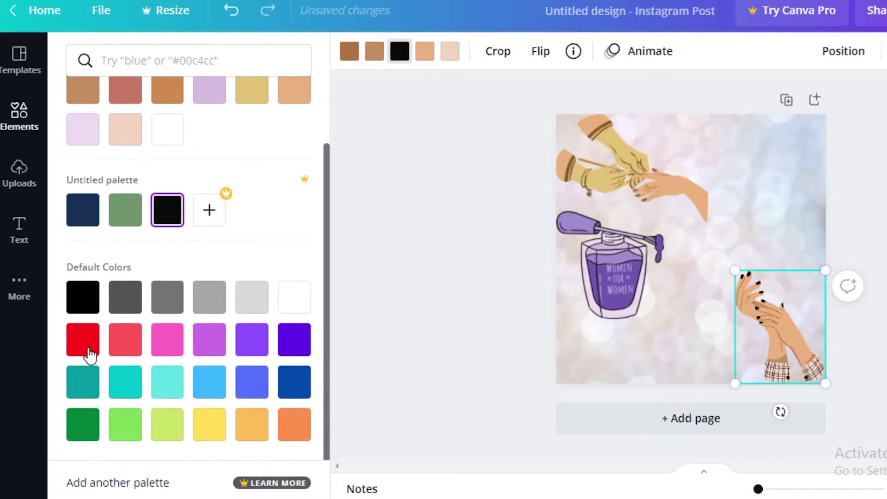
pyautogui.click(95, 341)
# Change the top manicure hands' dark brown parts to purple, after trying teal and red
pyautogui.click(647, 198)
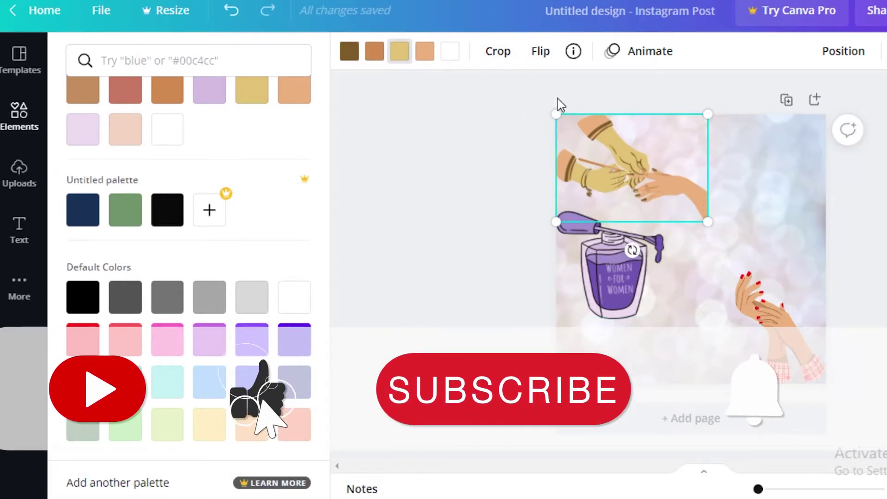
pyautogui.click(349, 50)
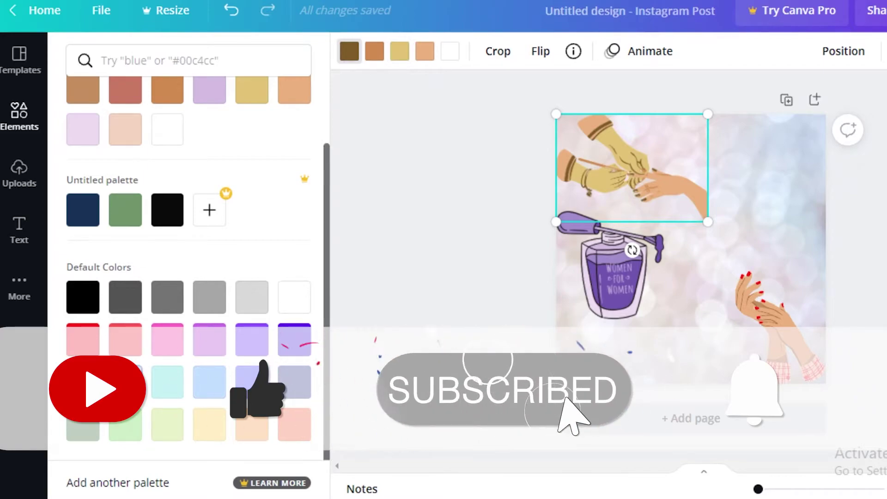
pyautogui.click(168, 381)
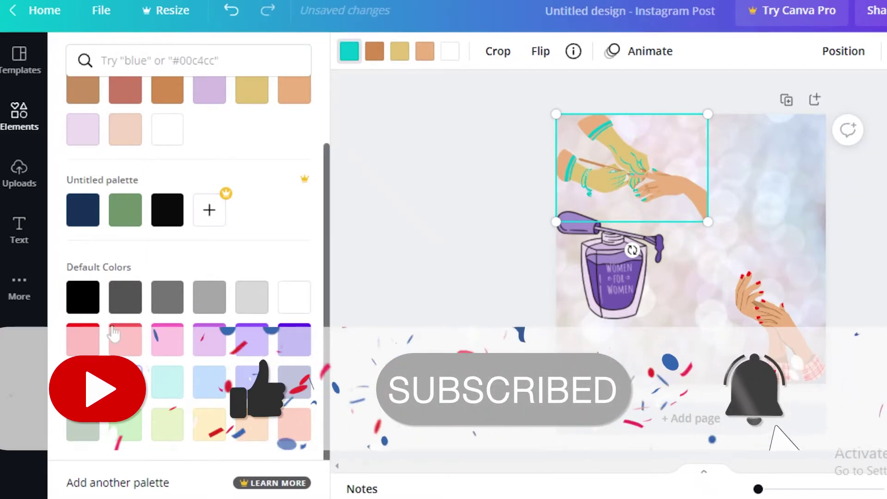
pyautogui.click(82, 340)
pyautogui.scroll(1, 121, 342)
pyautogui.scroll(1, 121, 342)
pyautogui.click(126, 165)
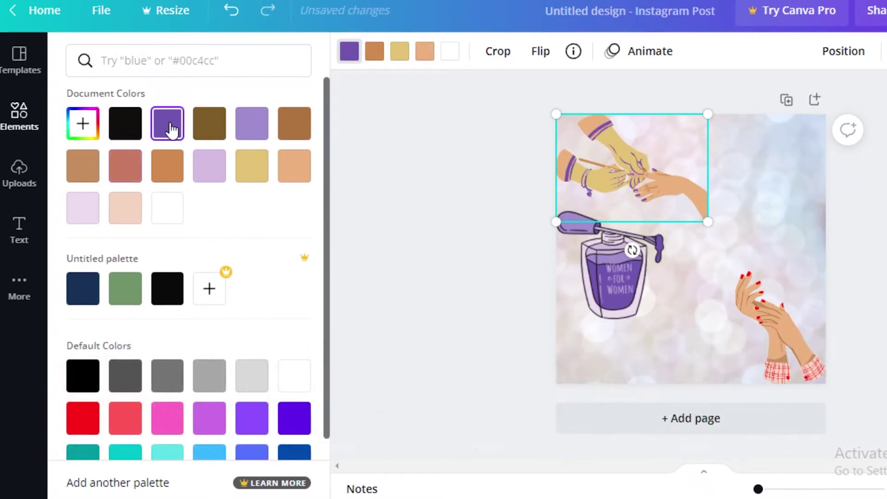
pyautogui.click(645, 222)
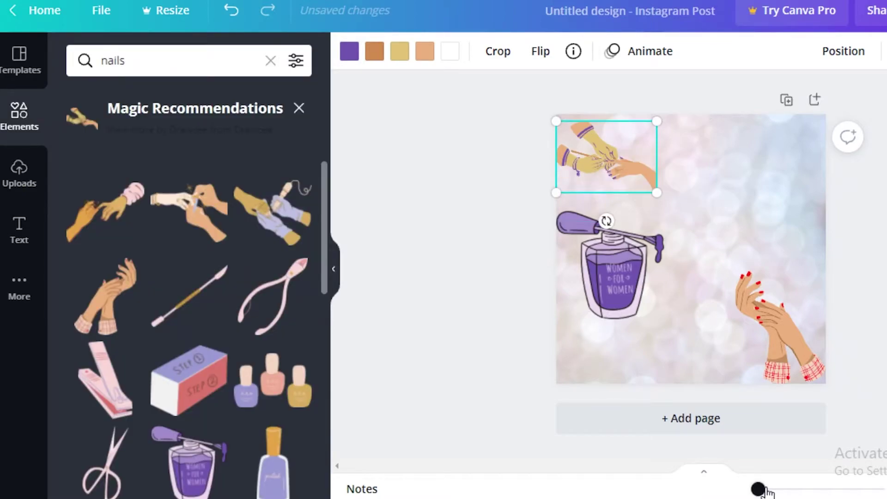
# Zoom in, reposition the polish bottle, and make its dark purple parts magenta pink
pyautogui.moveTo(759, 489); pyautogui.dragTo(763, 491)
pyautogui.moveTo(579, 367); pyautogui.dragTo(791, 227)
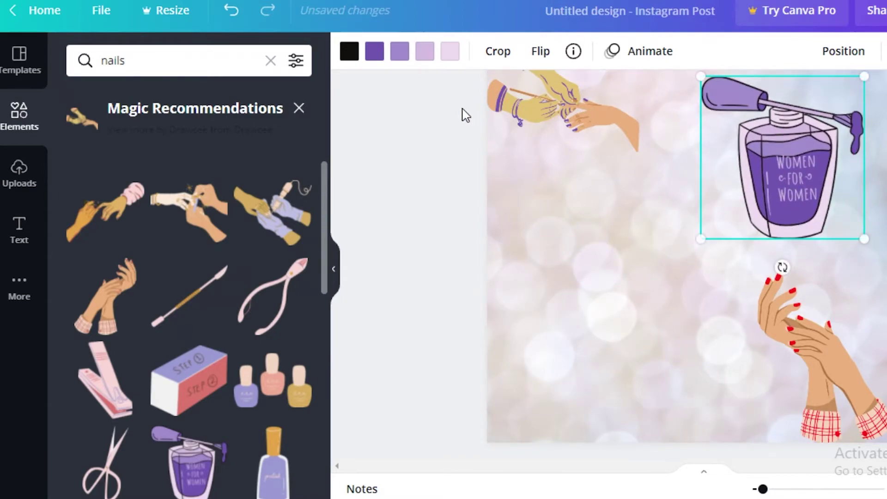
pyautogui.click(375, 52)
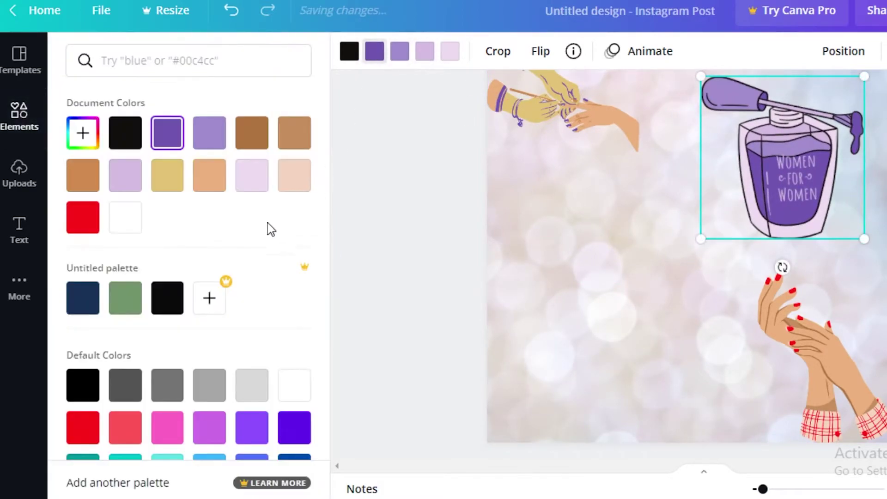
pyautogui.scroll(-2, 88, 407)
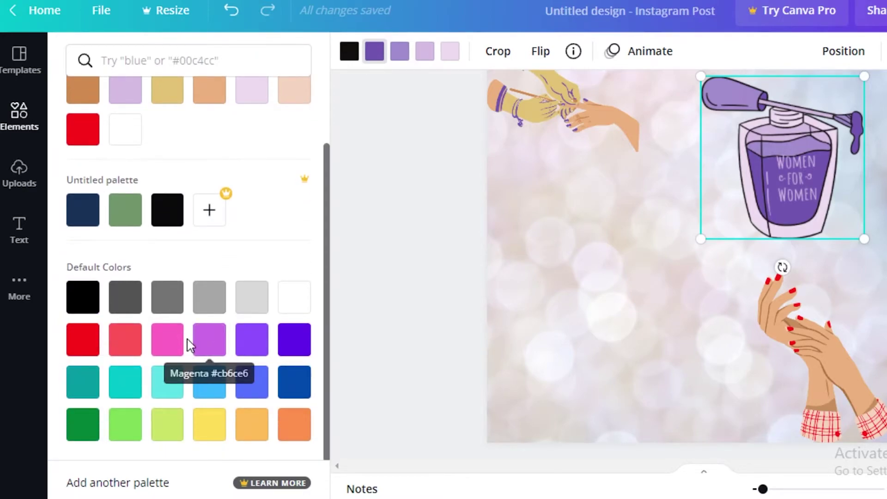
pyautogui.click(167, 340)
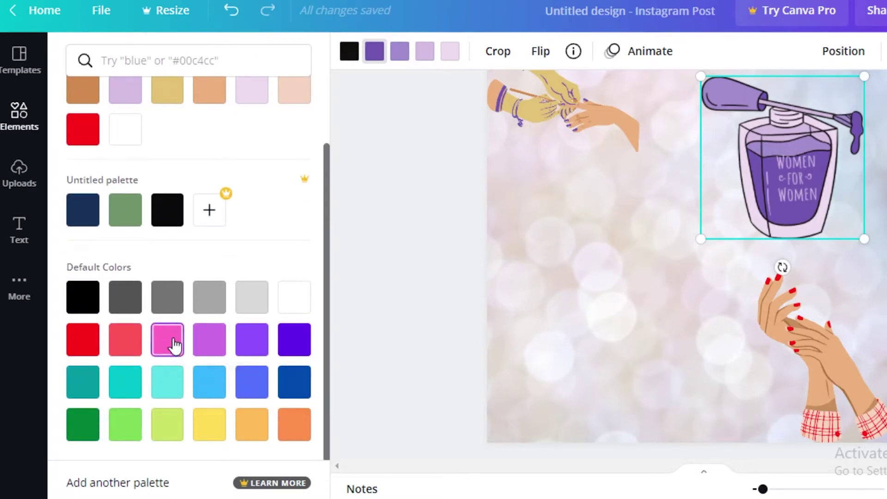
# Set the bottle's outline to a custom light pink colour
pyautogui.click(400, 52)
pyautogui.click(125, 340)
pyautogui.scroll(2, 160, 160)
pyautogui.click(83, 131)
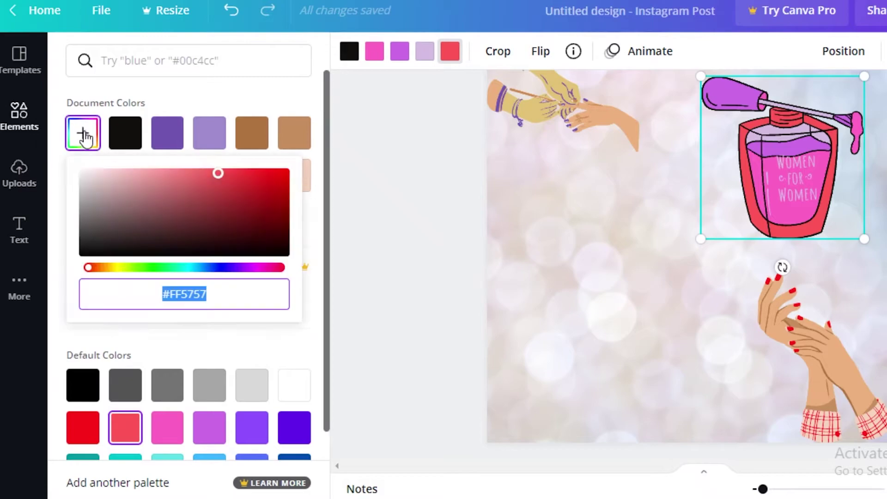
pyautogui.click(196, 183)
pyautogui.moveTo(196, 183); pyautogui.dragTo(160, 185)
pyautogui.click(262, 267)
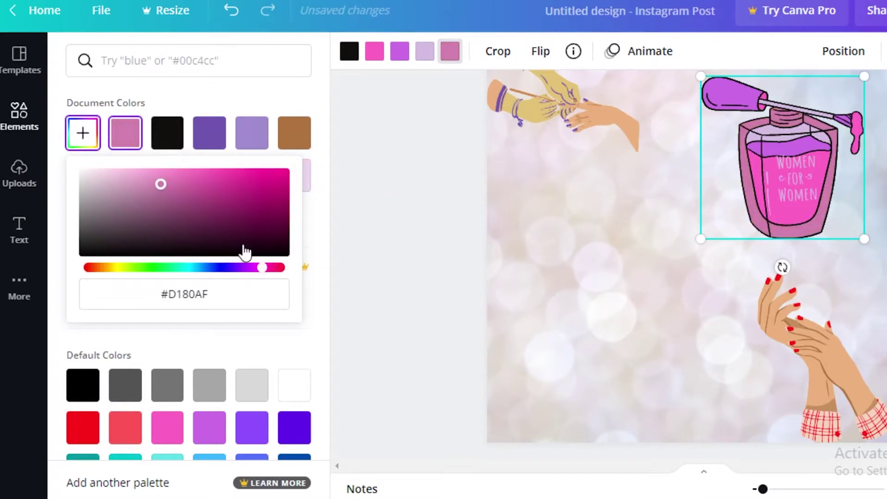
pyautogui.click(184, 178)
# Shrink the bottle slightly and place it at the left middle of the page
pyautogui.moveTo(782, 146); pyautogui.dragTo(572, 341)
pyautogui.moveTo(642, 278); pyautogui.dragTo(631, 289)
pyautogui.moveTo(572, 388); pyautogui.dragTo(612, 317)
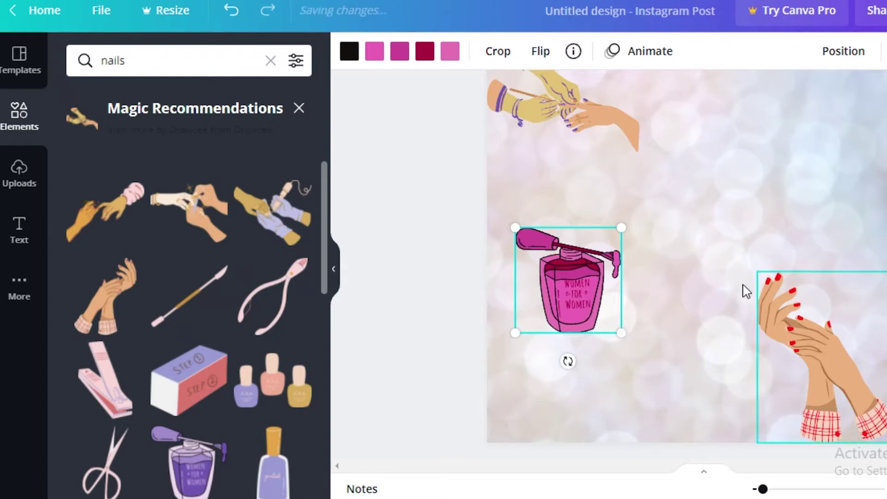
pyautogui.click(664, 179)
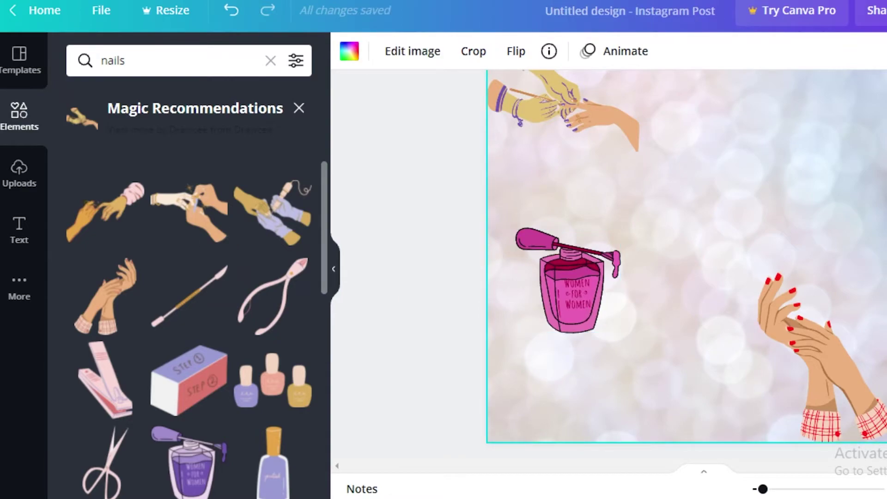
# Delete the bokeh background image and search elements for 'solid back'
pyautogui.press('Delete')
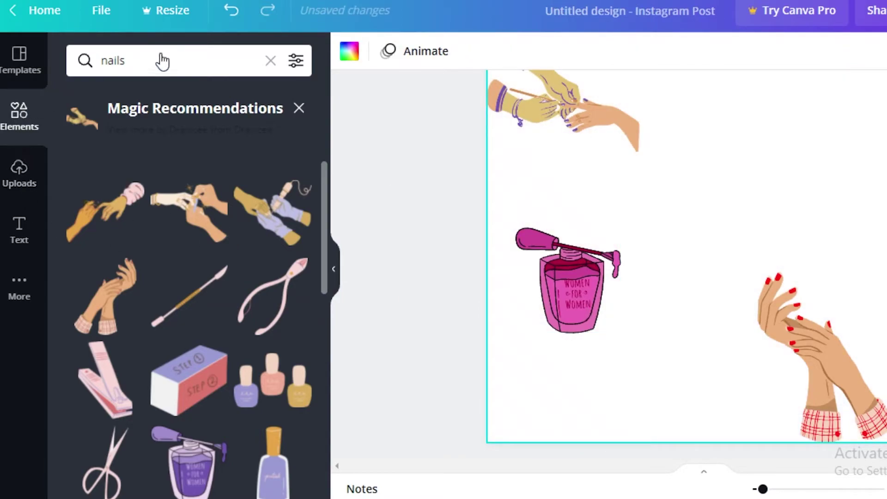
pyautogui.click(271, 60)
pyautogui.click(256, 62)
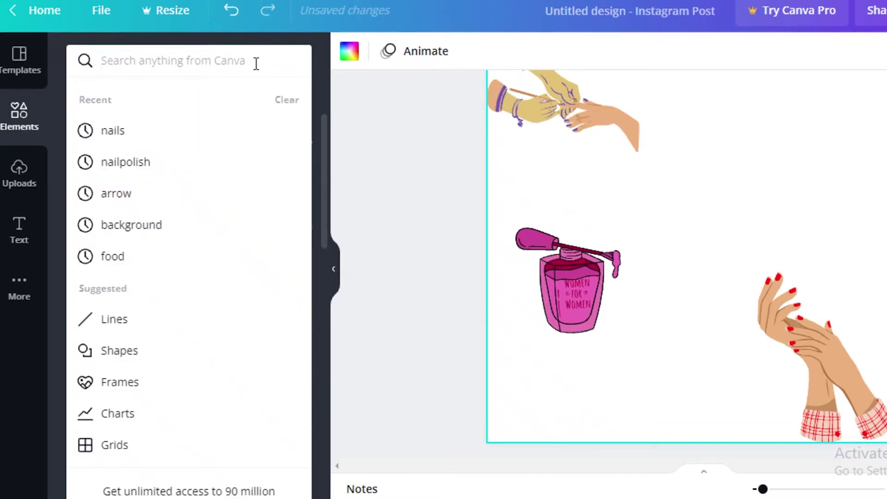
pyautogui.write('solid background')
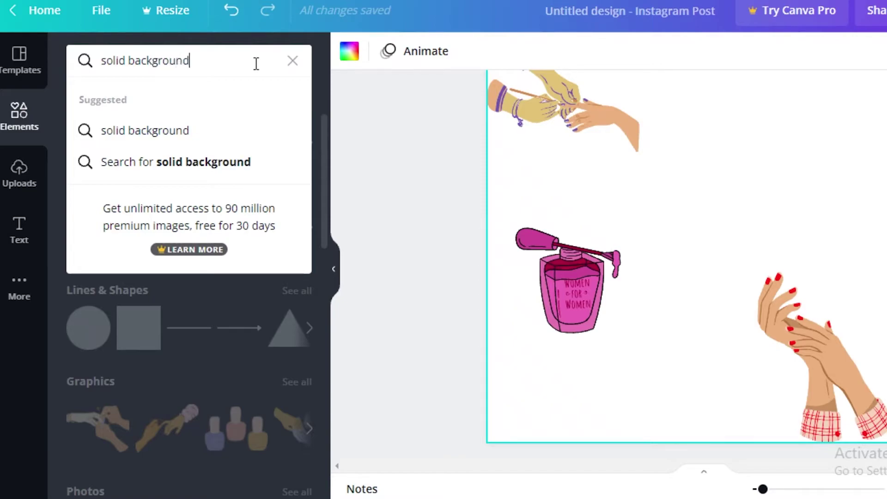
pyautogui.press('Return')
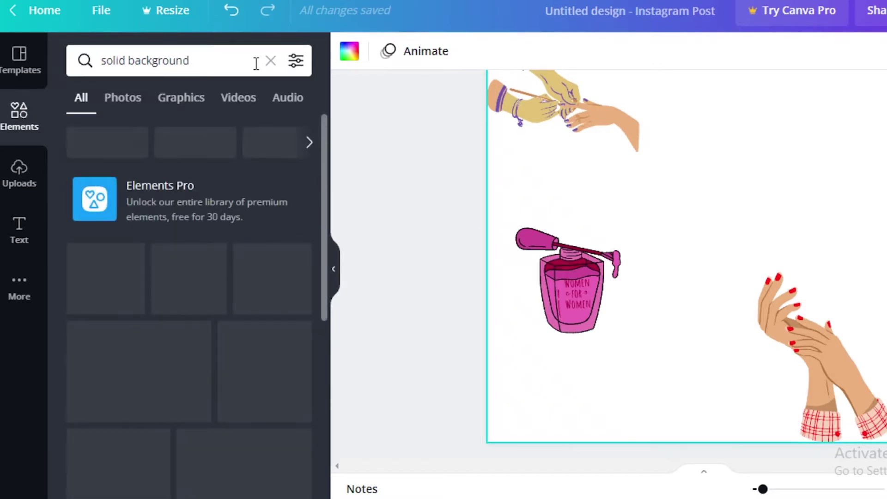
pyautogui.scroll(-1, 211, 259)
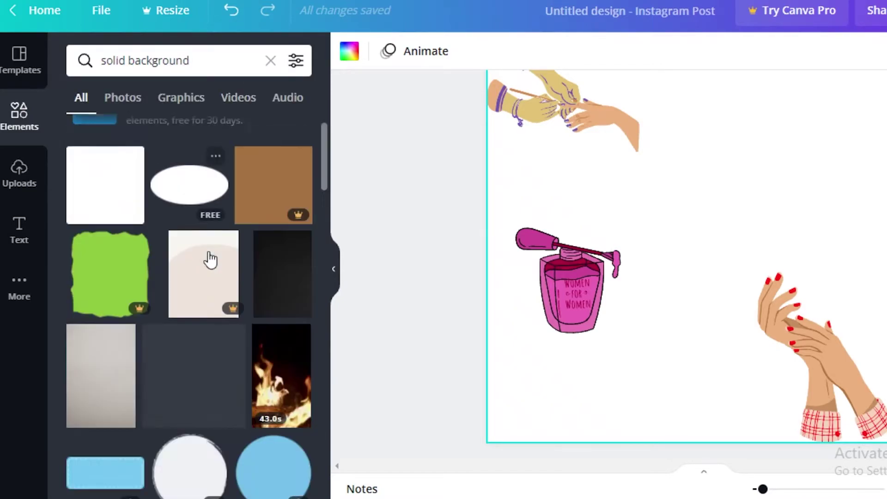
pyautogui.scroll(-2, 211, 260)
pyautogui.scroll(-5, 227, 332)
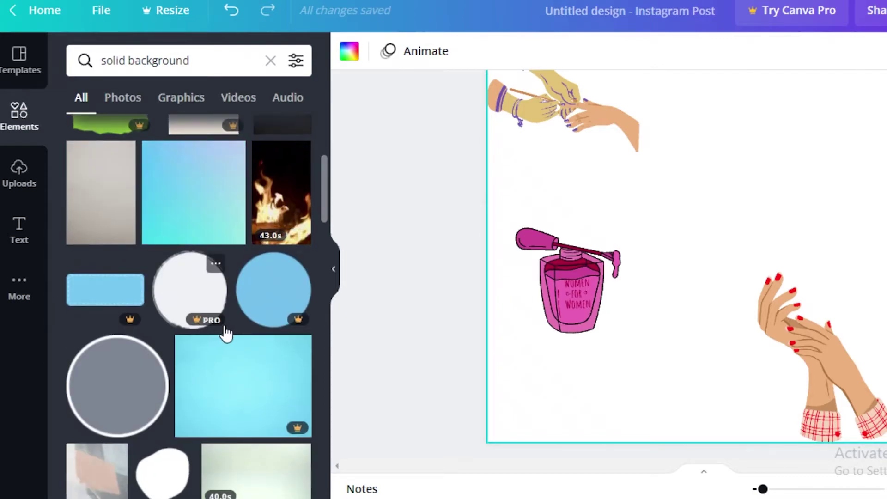
pyautogui.scroll(-8, 226, 352)
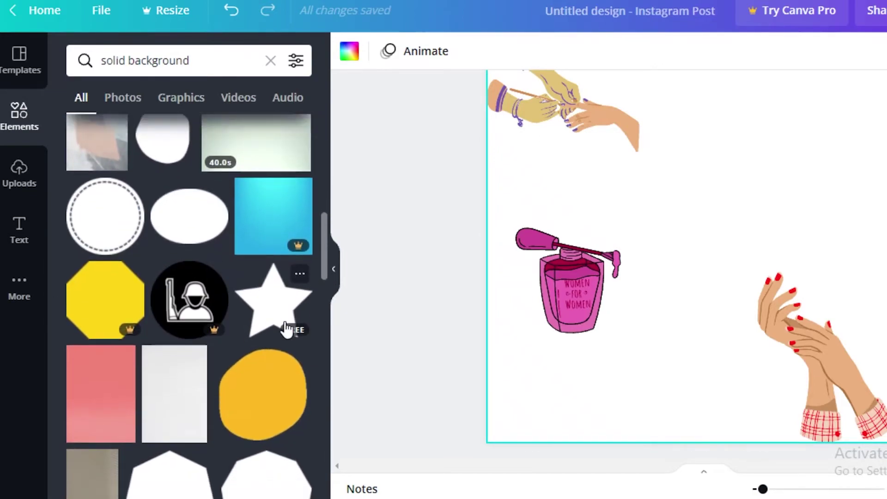
# Fill the page background with the peach document colour
pyautogui.click(349, 51)
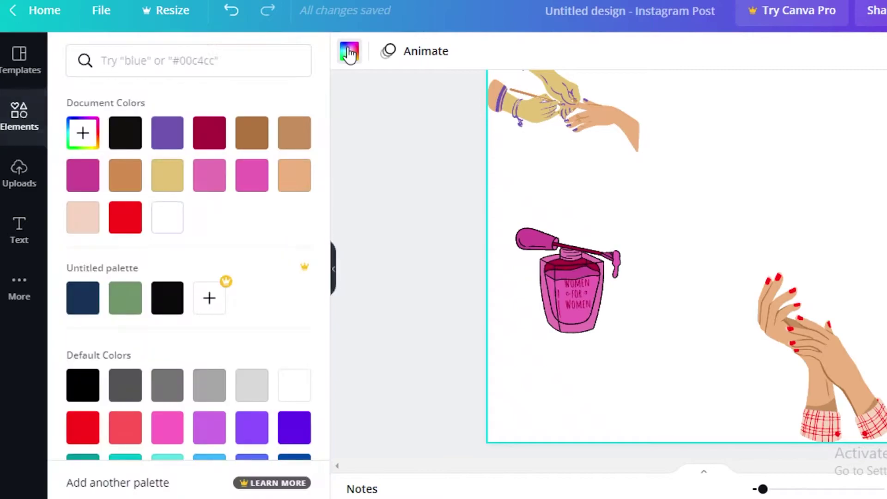
pyautogui.click(82, 217)
pyautogui.scroll(2, 838, 212)
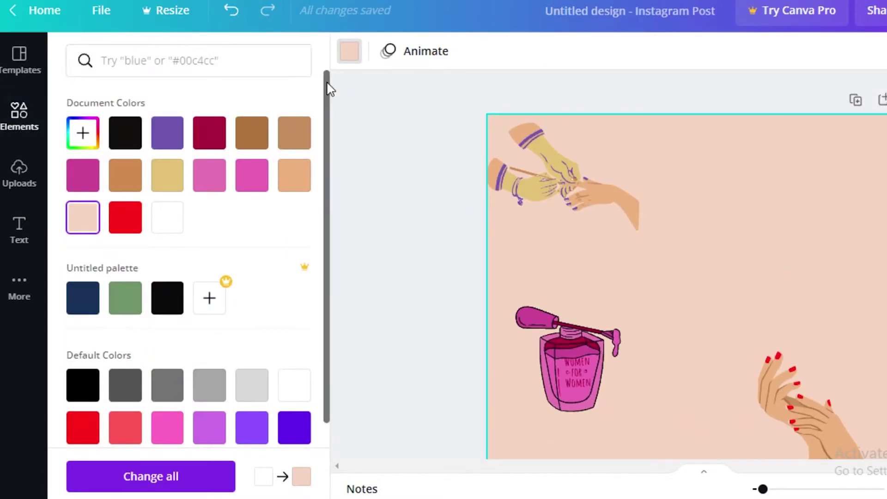
pyautogui.scroll(-2, 198, 185)
pyautogui.scroll(-2, 755, 202)
pyautogui.scroll(1, 760, 204)
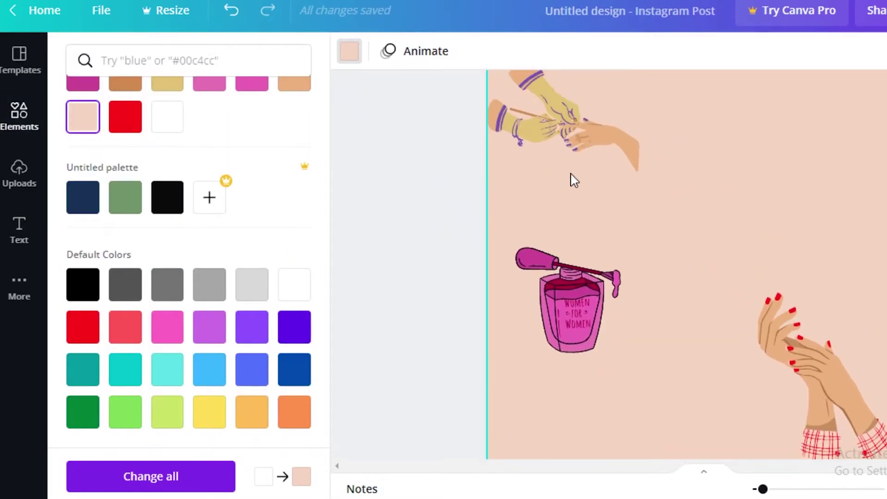
pyautogui.click(16, 111)
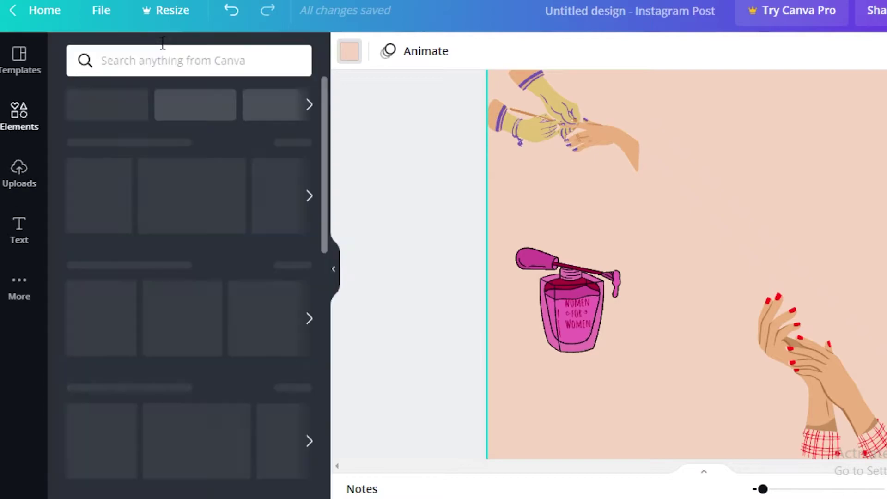
pyautogui.click(179, 60)
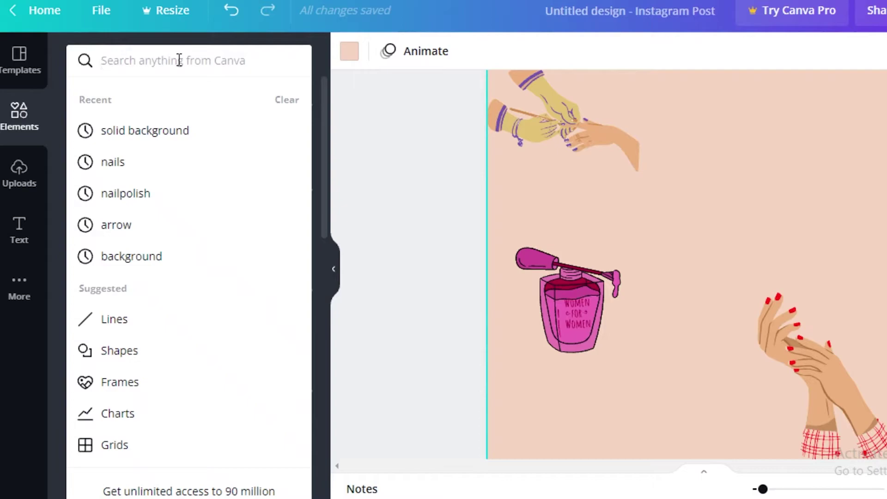
# Add an enlarged black dotted circle from a 'circle' search and move the bottle lower left
pyautogui.write('circle')
pyautogui.press('Return')
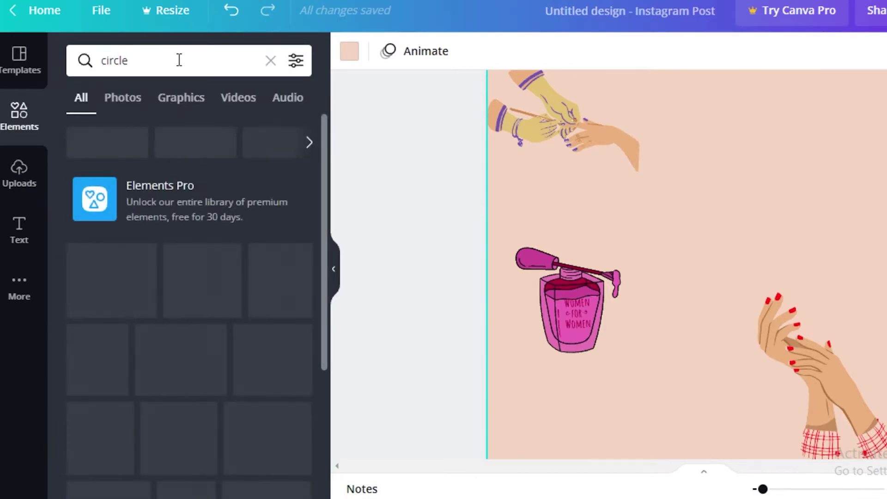
pyautogui.scroll(-5, 252, 313)
pyautogui.scroll(-3, 255, 437)
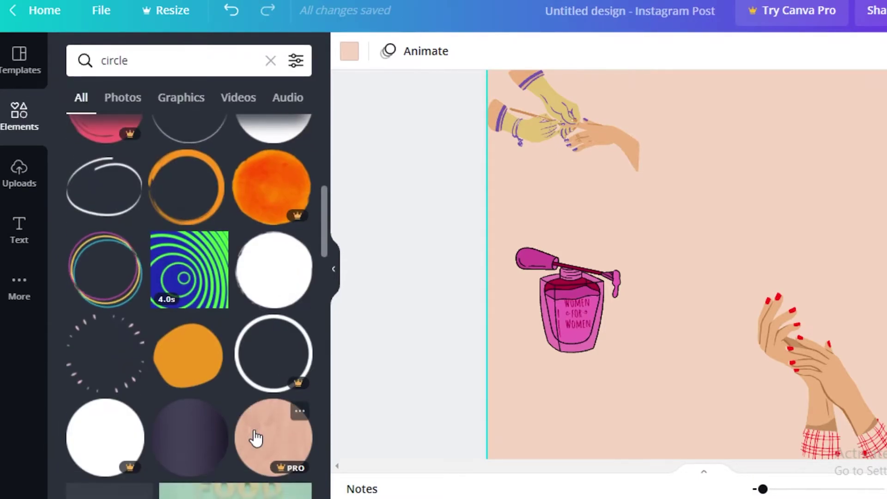
pyautogui.click(95, 362)
pyautogui.moveTo(773, 178); pyautogui.dragTo(816, 133)
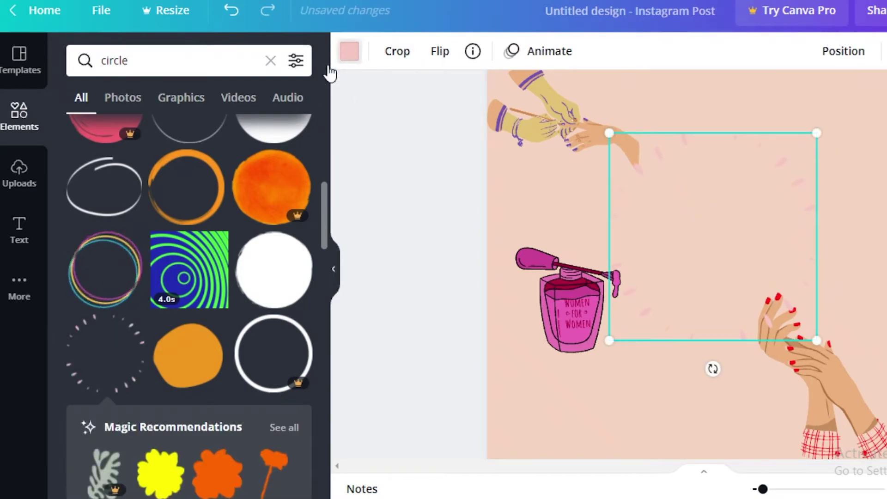
pyautogui.click(350, 50)
pyautogui.click(125, 133)
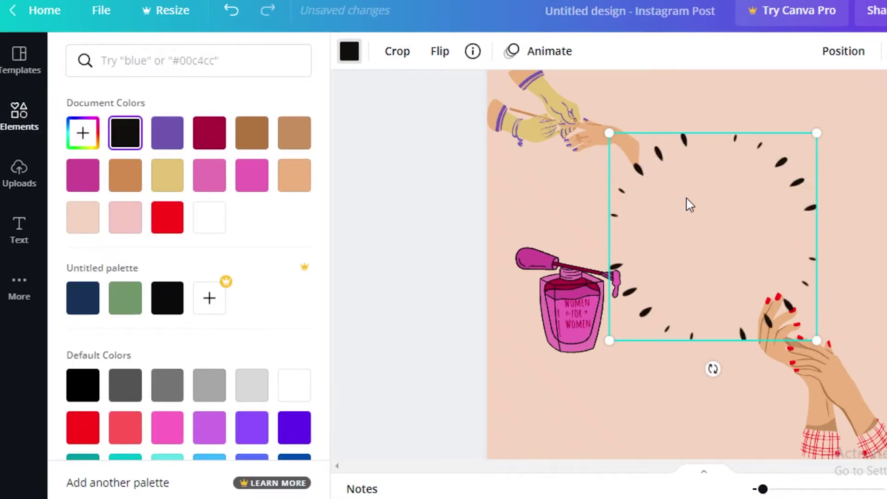
pyautogui.moveTo(572, 312); pyautogui.dragTo(555, 347)
# Add the Sweet text style and replace its wording with 'NAIL ART MASTER CLASS'
pyautogui.scroll(2, 554, 277)
pyautogui.click(19, 229)
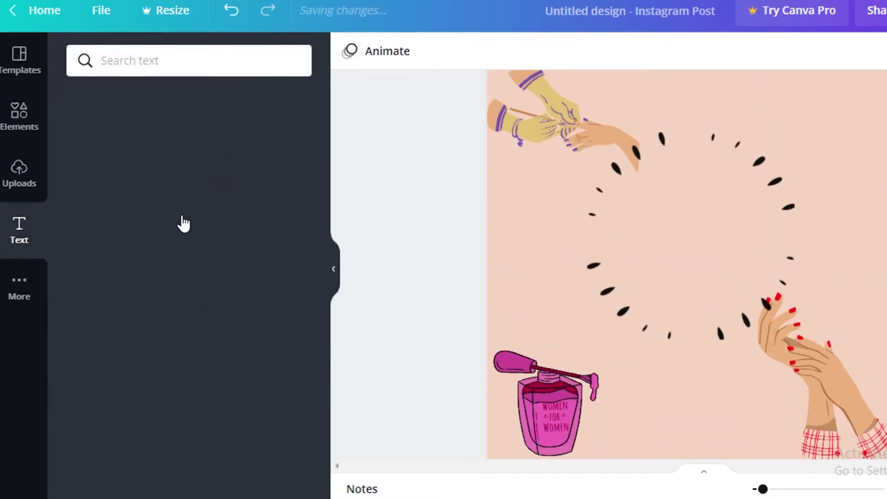
pyautogui.scroll(-10, 218, 190)
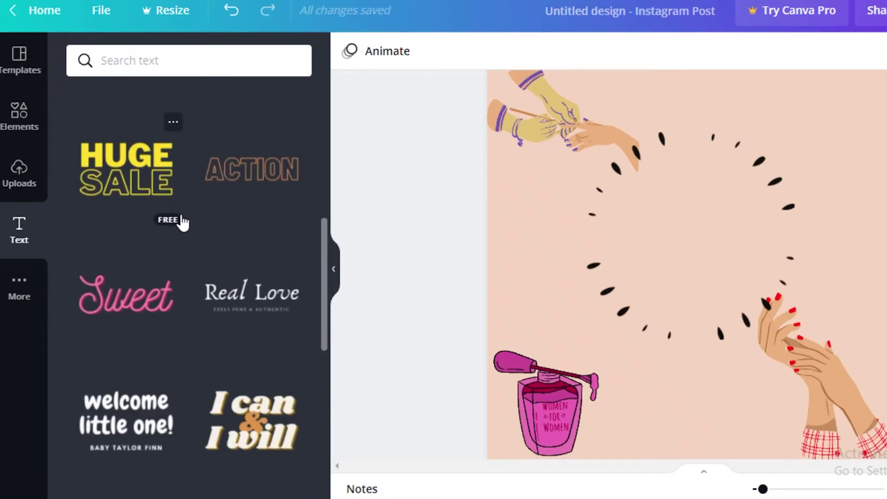
pyautogui.scroll(-3, 224, 286)
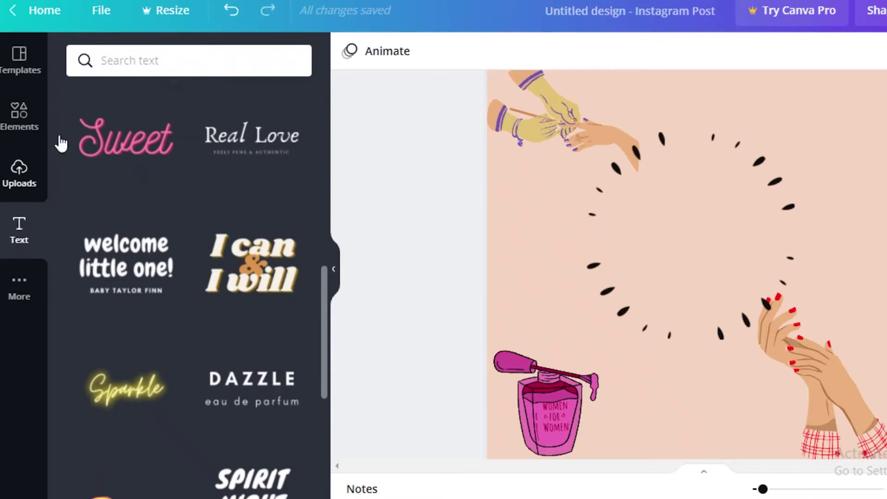
pyautogui.click(162, 189)
pyautogui.click(751, 282)
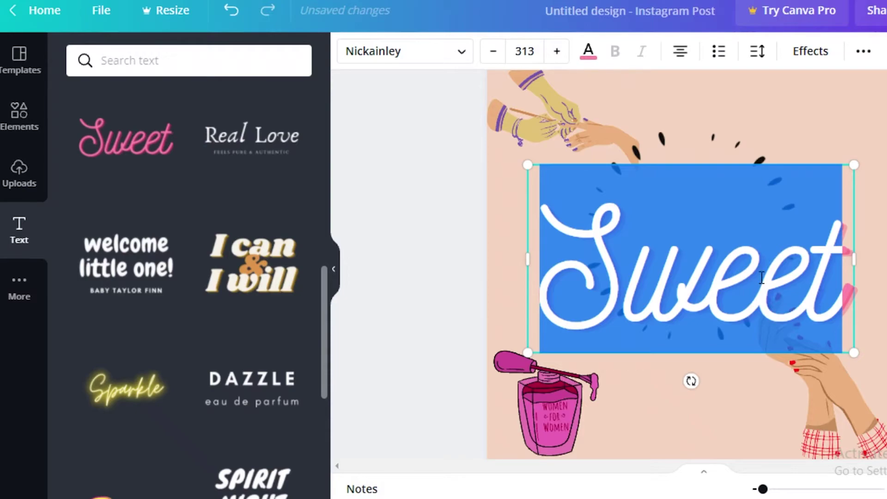
pyautogui.write('NAIL ART MA')
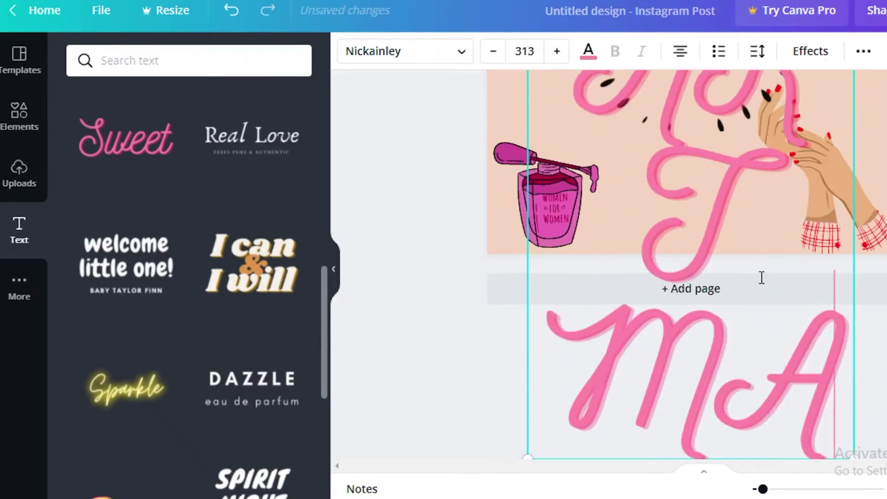
pyautogui.write('STER CLASS')
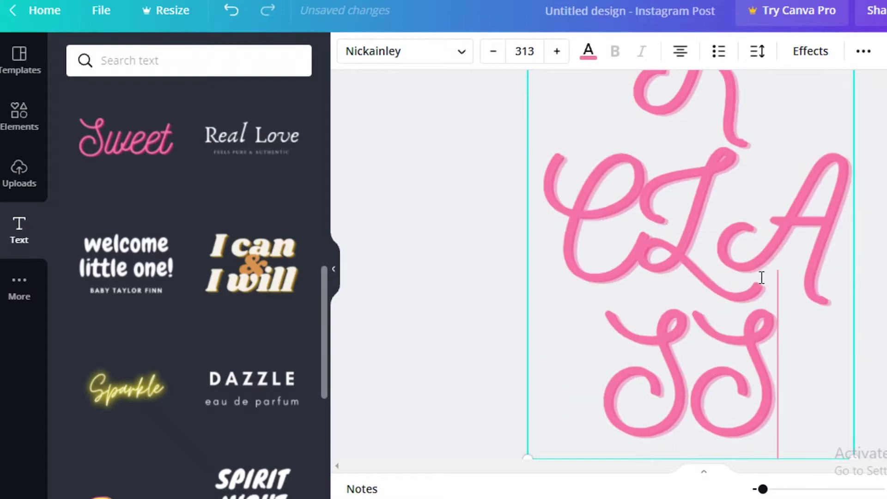
# Set the heading to size 50 and break it onto two lines before MASTER
pyautogui.click(517, 48)
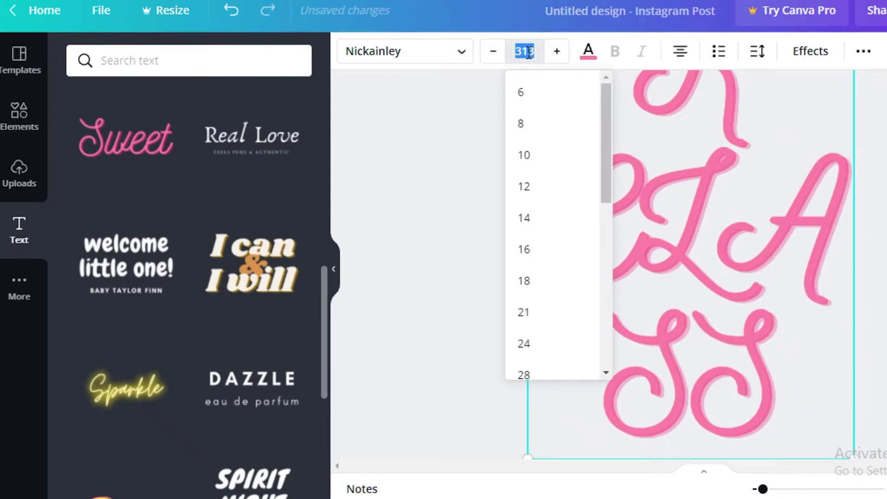
pyautogui.write('5')
pyautogui.write('50')
pyautogui.press('Return')
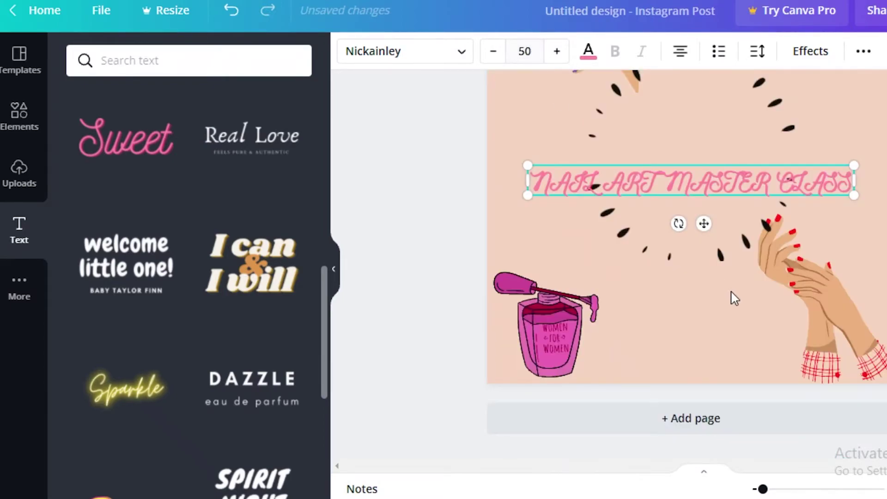
pyautogui.scroll(2, 748, 282)
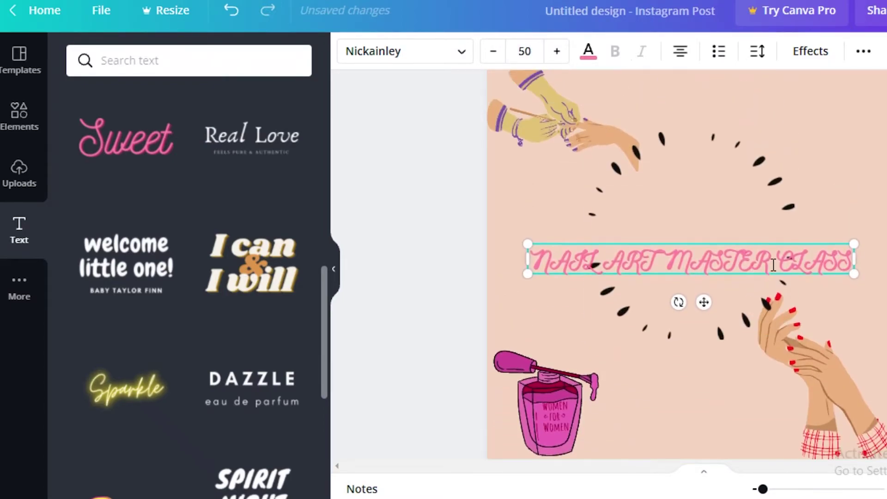
pyautogui.click(665, 263)
pyautogui.press('Return')
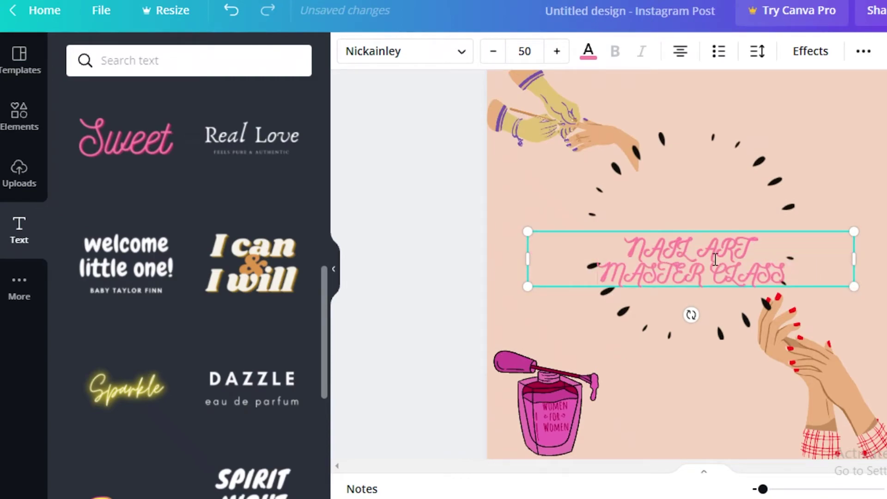
pyautogui.hotkey('ctrl', 'a')
pyautogui.click(449, 50)
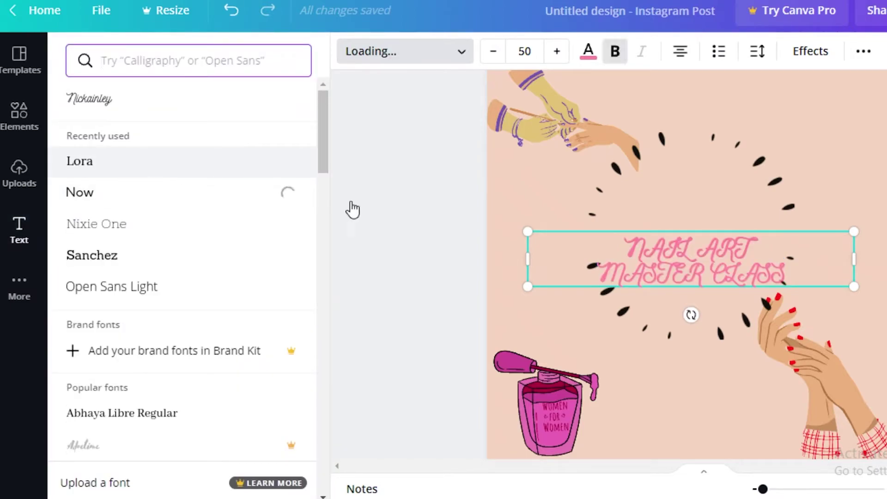
# Try Lora and Nixie One fonts, narrow the heading to three lines, and move it into the circle
pyautogui.click(78, 163)
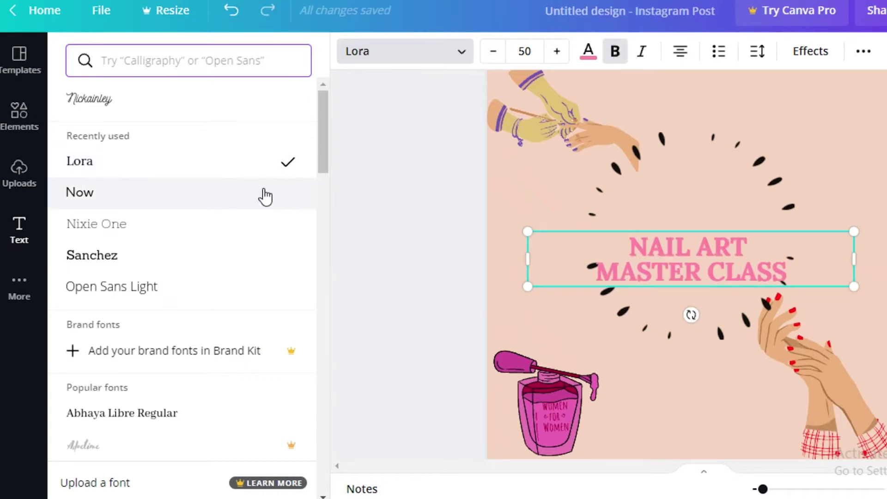
pyautogui.click(161, 229)
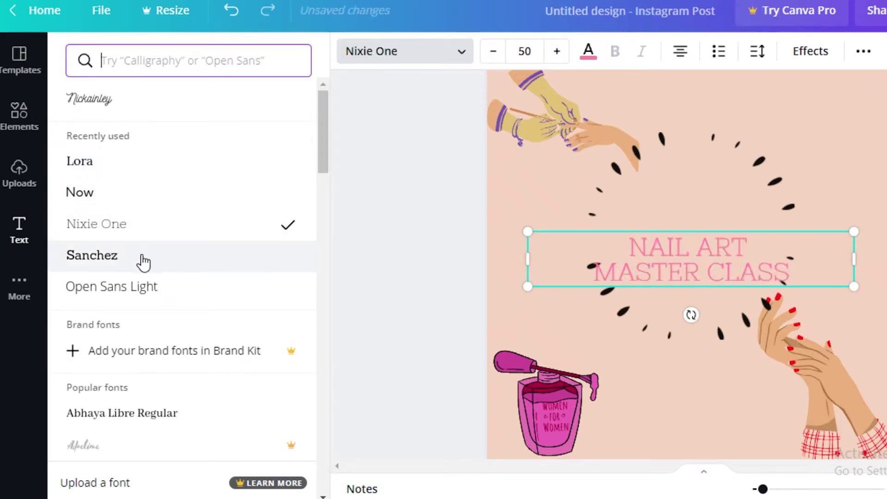
pyautogui.scroll(-10, 139, 300)
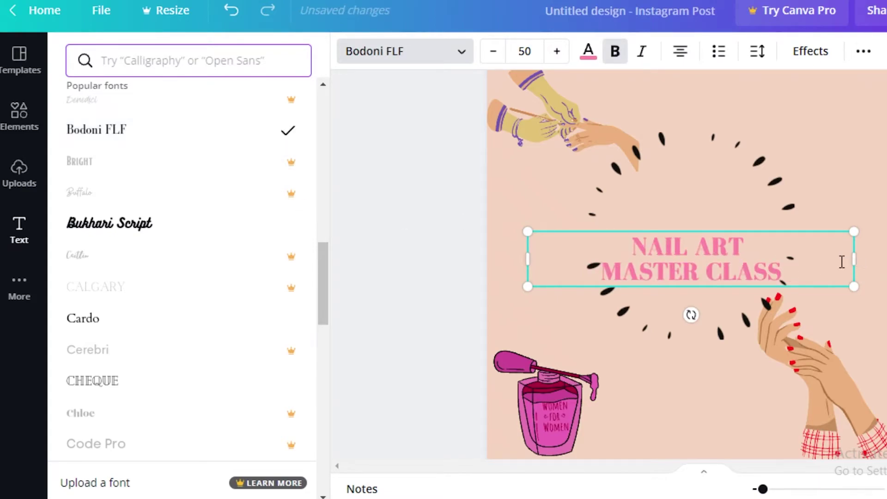
pyautogui.moveTo(854, 260); pyautogui.dragTo(680, 256)
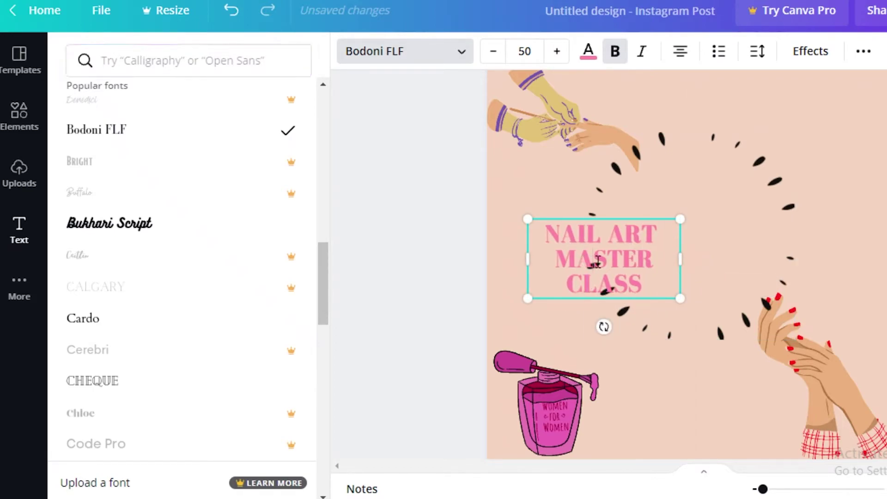
pyautogui.moveTo(599, 262); pyautogui.dragTo(703, 229)
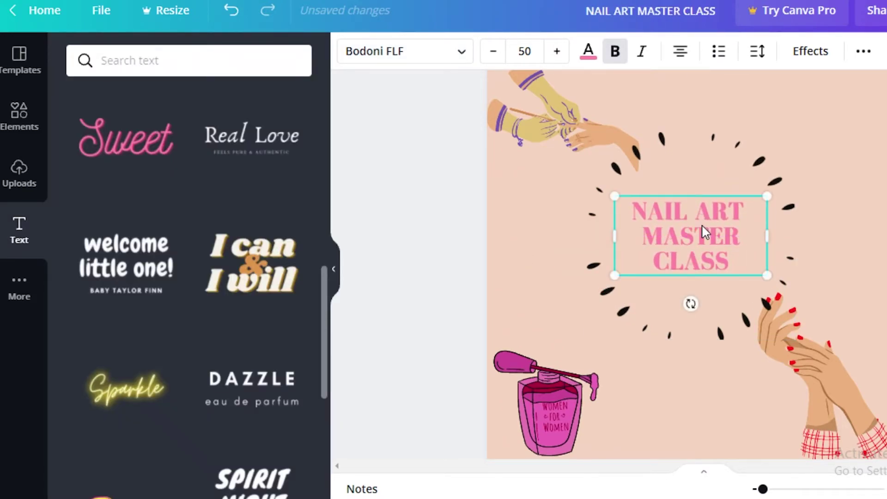
pyautogui.scroll(2, 692, 253)
pyautogui.scroll(-3, 660, 268)
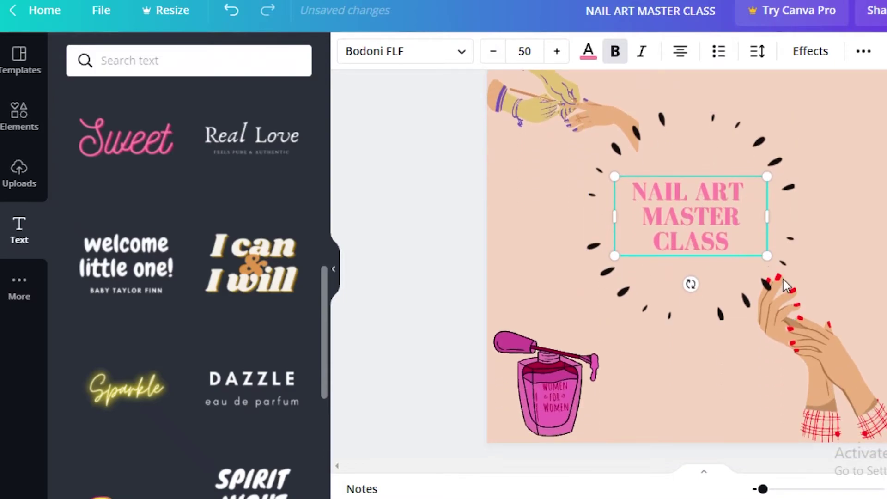
# Recolour the heading mauve, enlarge it to 64.9, and centre it in the dashed circle
pyautogui.tripleClick(722, 239)
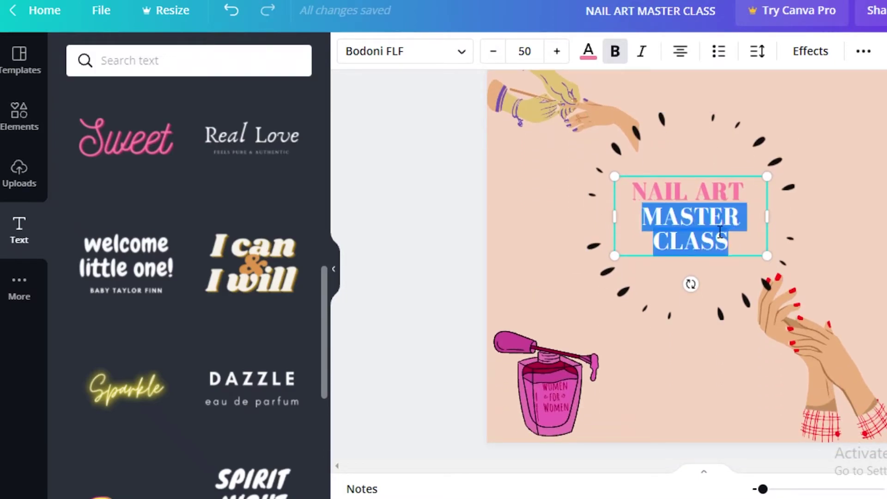
pyautogui.click(589, 50)
pyautogui.click(83, 133)
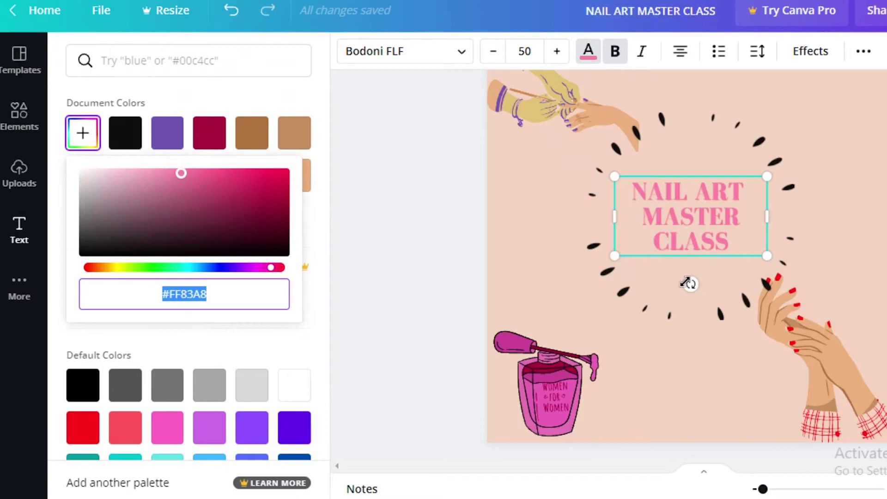
pyautogui.hotkey('ctrl', 'a')
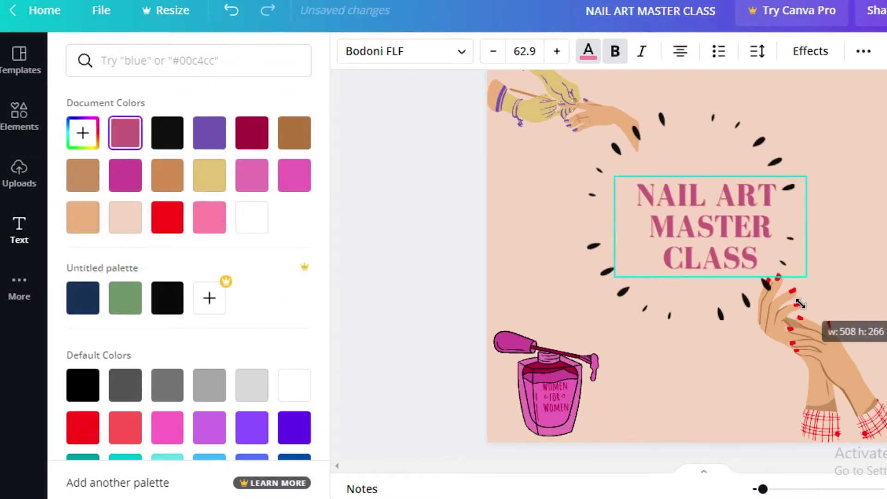
pyautogui.moveTo(806, 274); pyautogui.dragTo(813, 280)
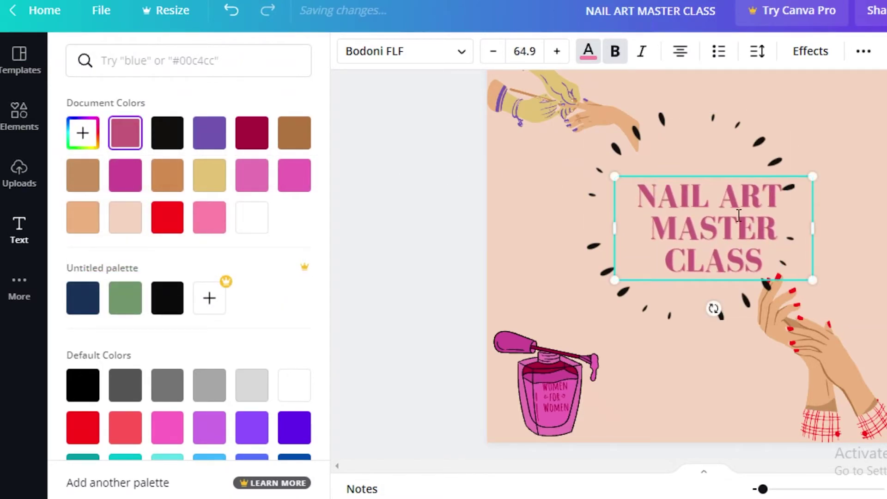
pyautogui.moveTo(673, 191); pyautogui.dragTo(642, 166)
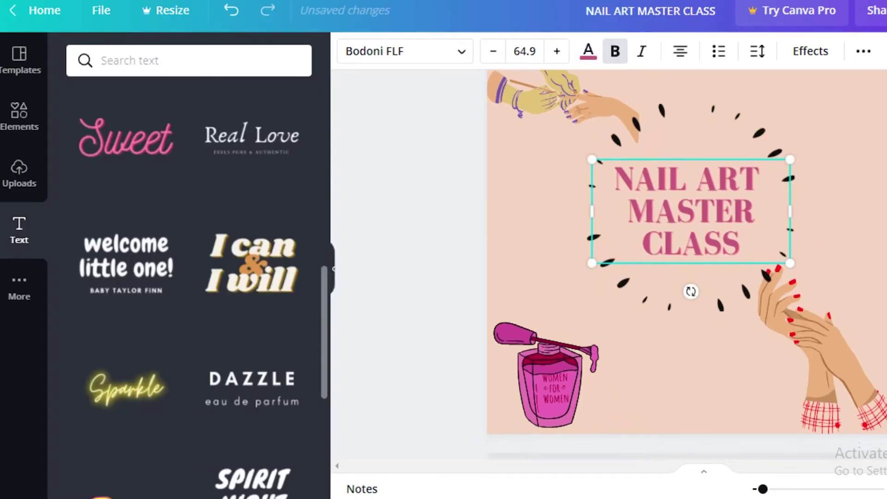
# Add a body text box for the 2PM - 6 PM time and move it below the circle
pyautogui.click(734, 311)
pyautogui.scroll(-1, 733, 311)
pyautogui.scroll(2, 693, 277)
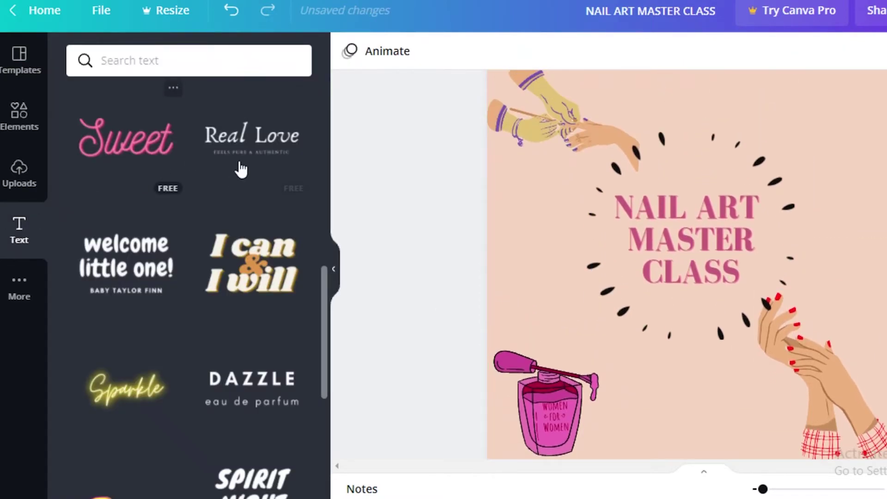
pyautogui.scroll(5, 222, 185)
pyautogui.scroll(2, 218, 186)
pyautogui.click(185, 228)
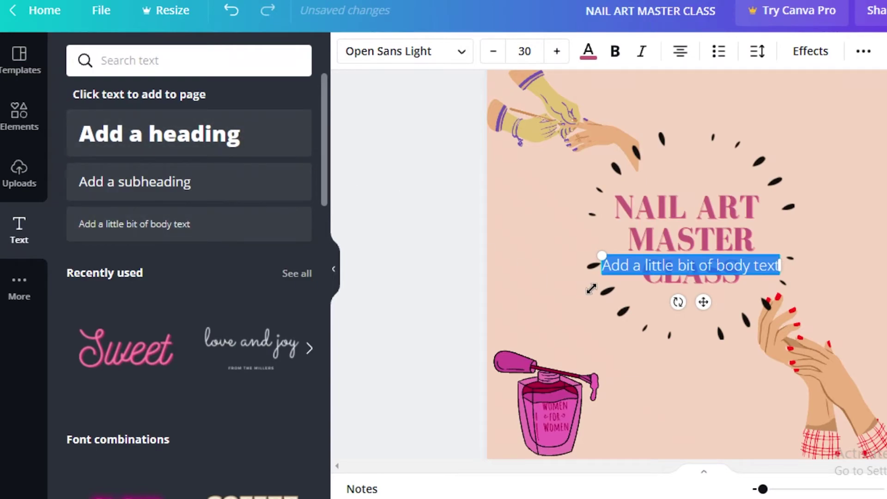
pyautogui.press('BackSpace')
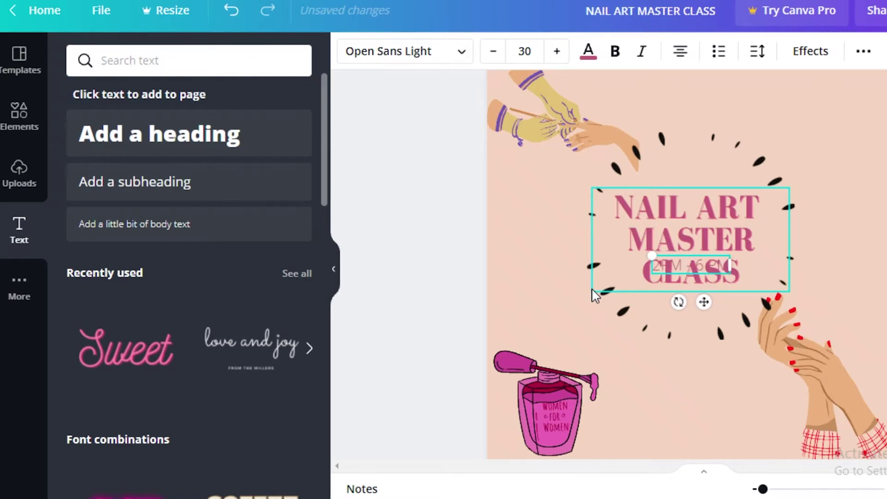
pyautogui.moveTo(704, 302); pyautogui.dragTo(703, 407)
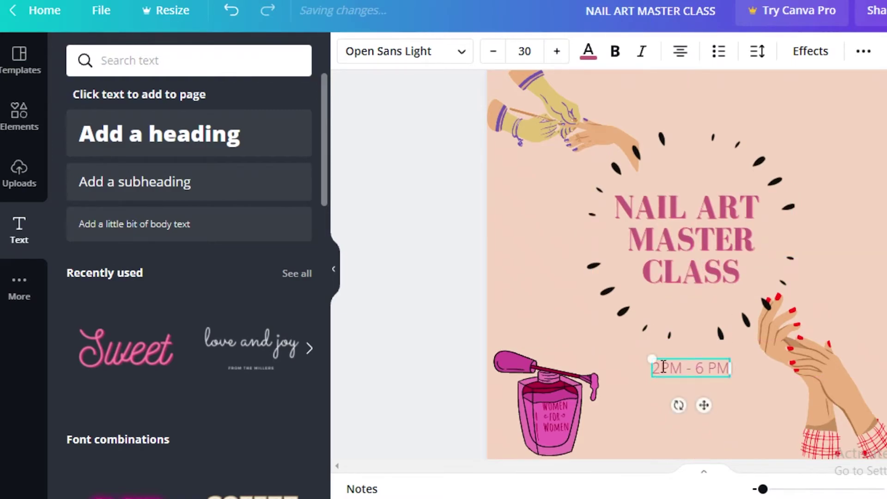
# Apply League Gothic to the 2PM - 6 PM text and nudge it under the title
pyautogui.click(702, 367)
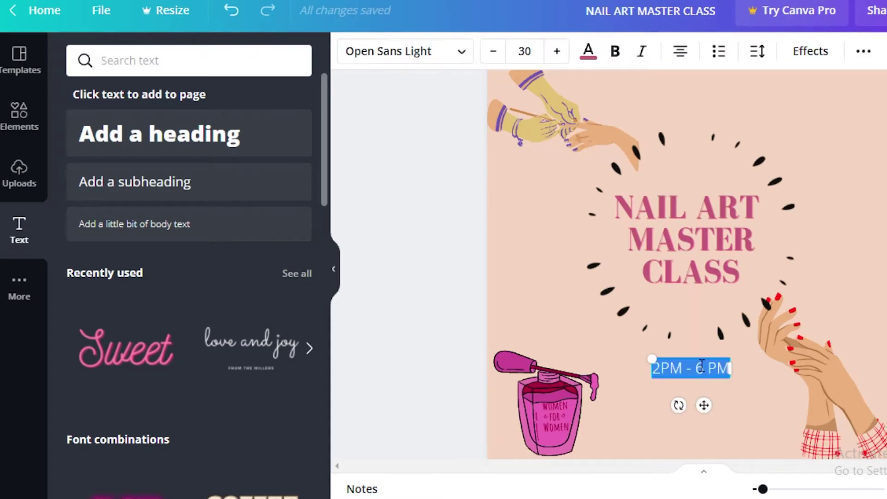
pyautogui.click(401, 55)
pyautogui.scroll(-5, 139, 337)
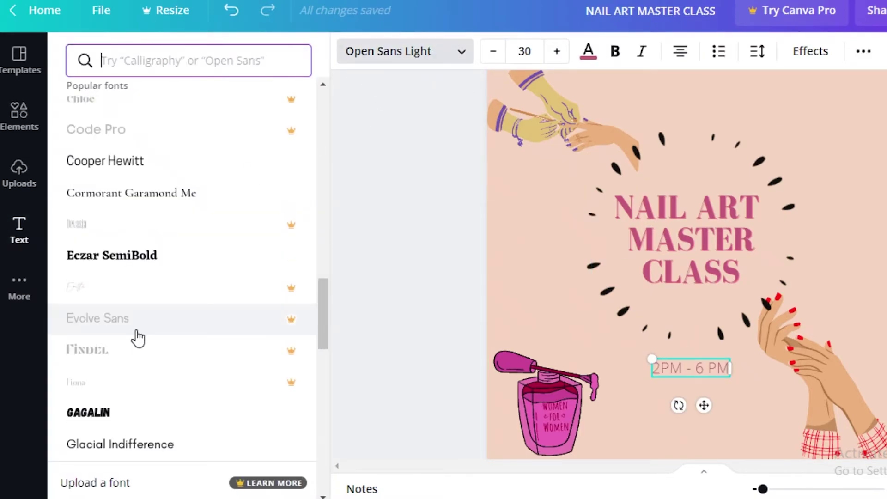
pyautogui.scroll(-5, 166, 259)
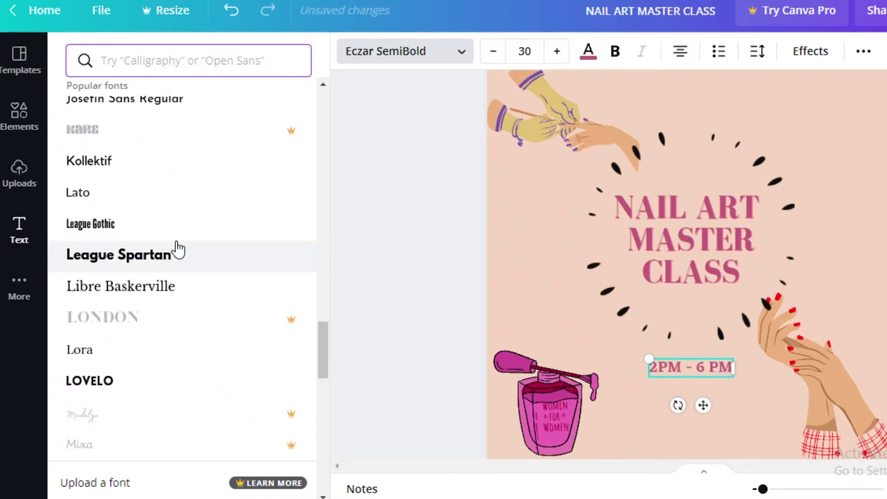
pyautogui.click(165, 224)
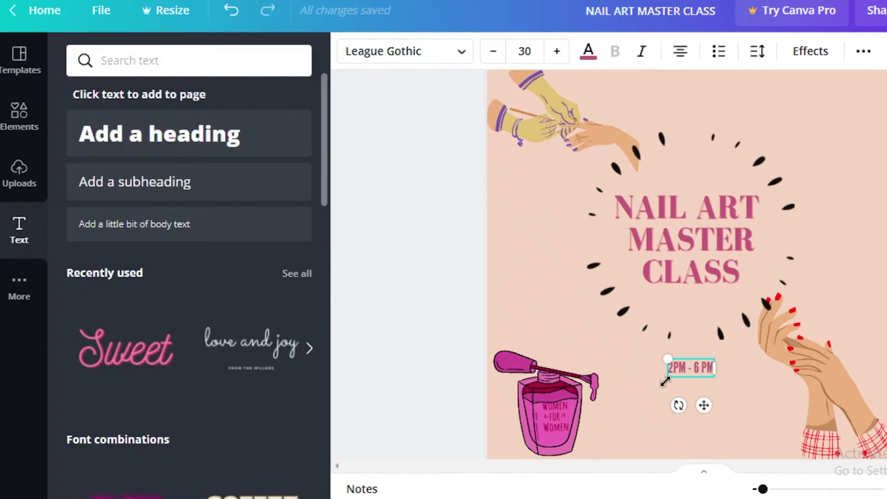
pyautogui.moveTo(706, 404); pyautogui.dragTo(699, 404)
pyautogui.click(699, 404)
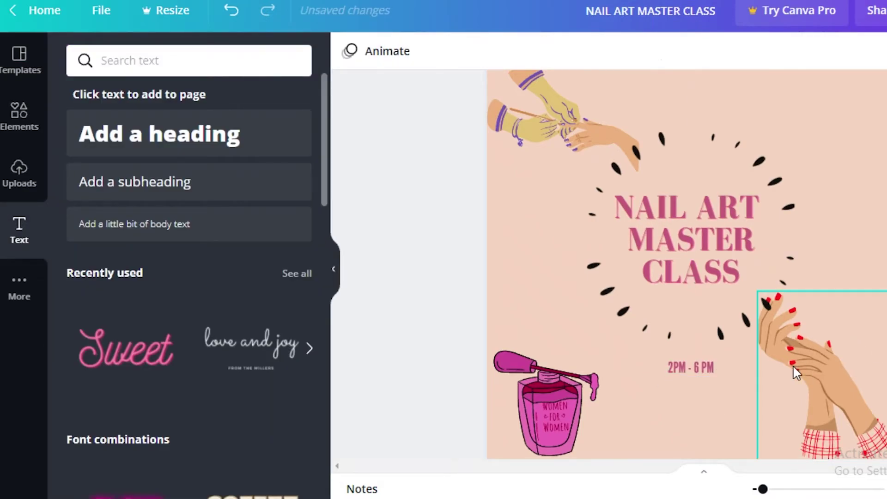
pyautogui.click(793, 365)
# Add the thin gold ring, shrink it to about half size, and centre it around the title
pyautogui.click(19, 115)
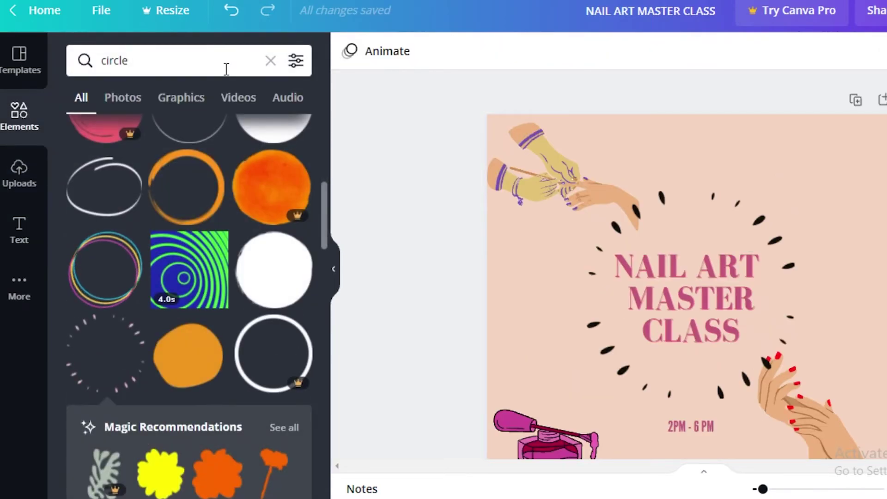
pyautogui.scroll(-8, 224, 323)
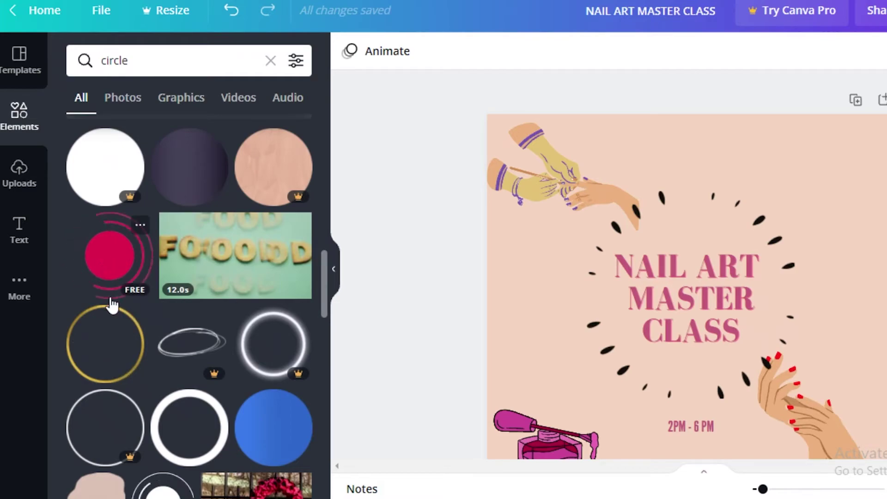
pyautogui.click(116, 343)
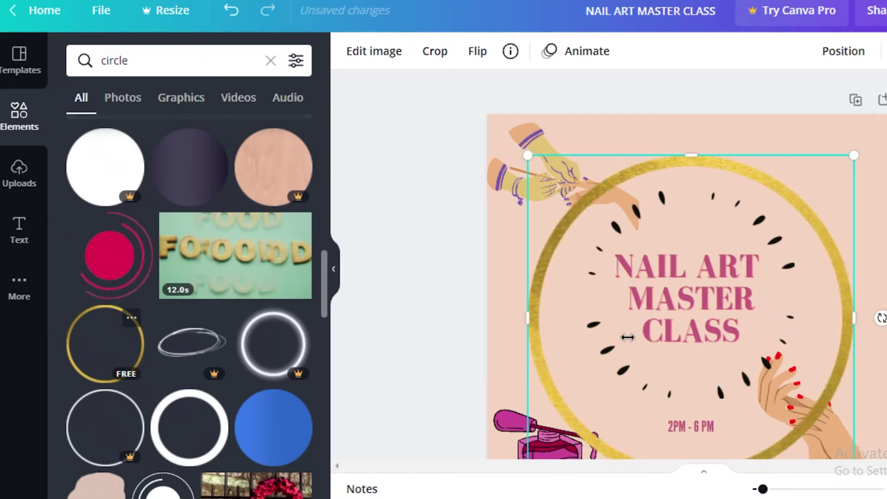
pyautogui.scroll(-3, 190, 323)
pyautogui.scroll(-3, 798, 416)
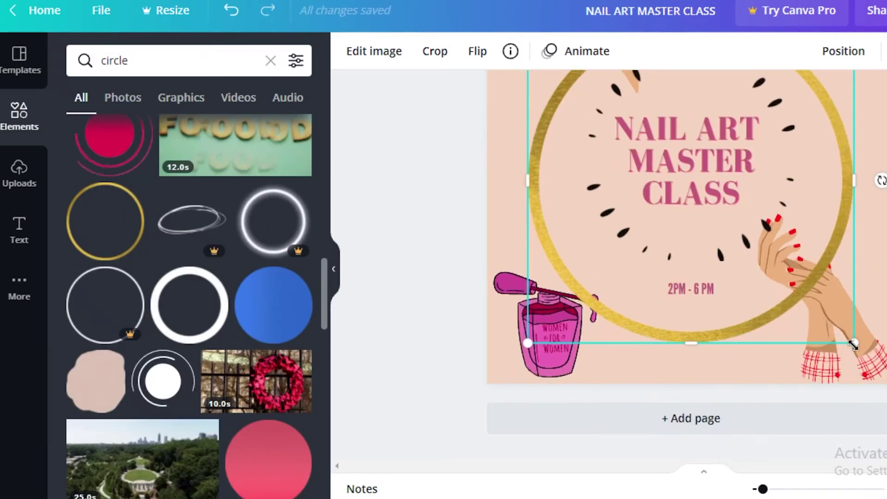
pyautogui.moveTo(854, 343); pyautogui.dragTo(699, 189)
pyautogui.scroll(2, 690, 162)
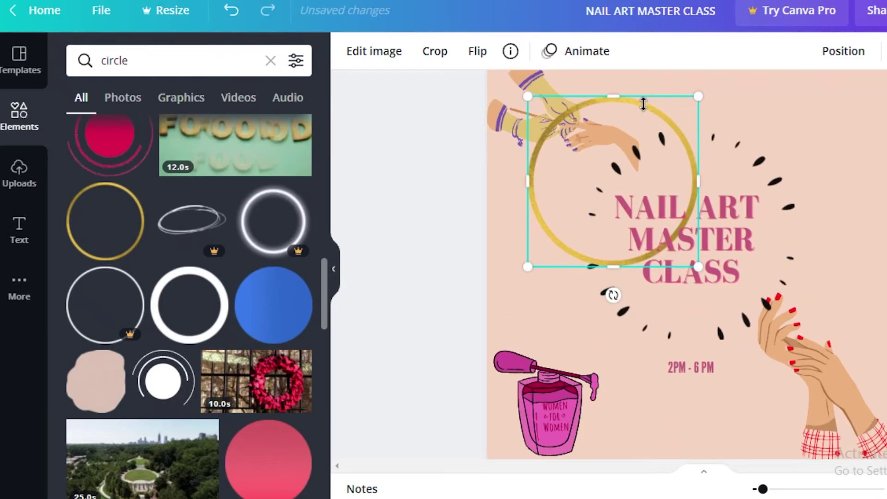
pyautogui.moveTo(644, 104); pyautogui.dragTo(687, 161)
pyautogui.click(409, 185)
pyautogui.scroll(-4, 184, 232)
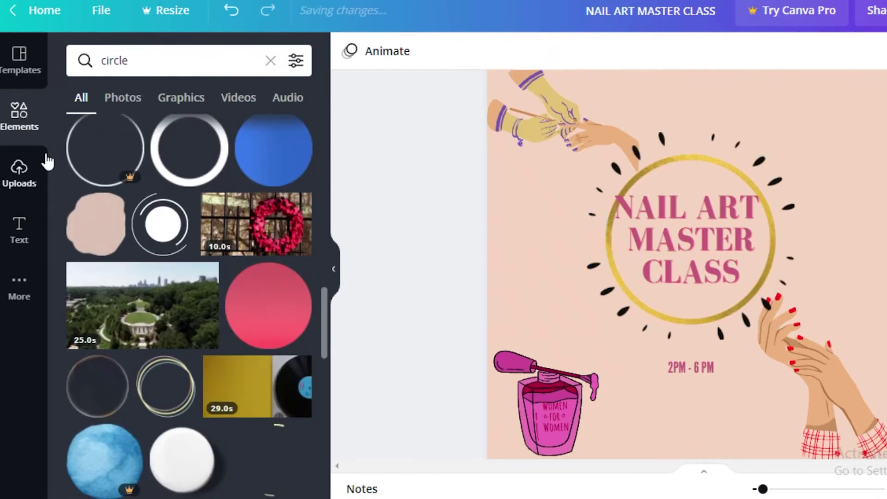
# Add a dashed line from Lines & Shapes along the top and send it behind the hands
pyautogui.click(24, 113)
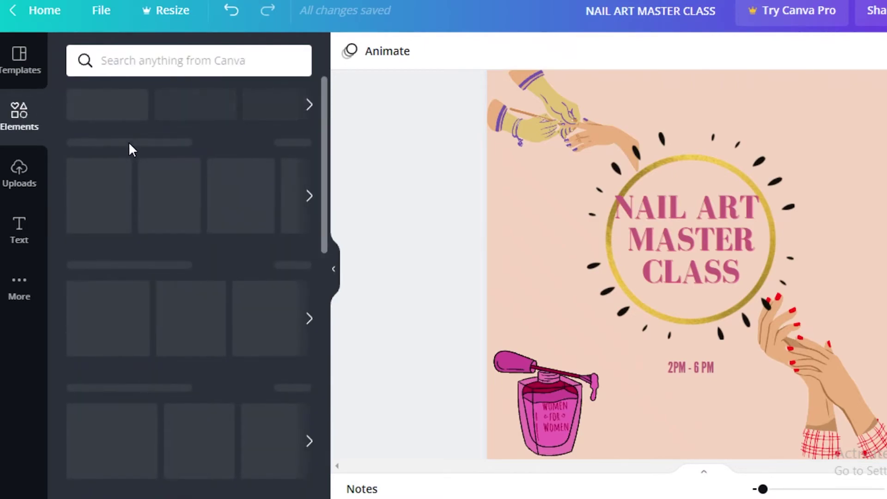
pyautogui.click(133, 254)
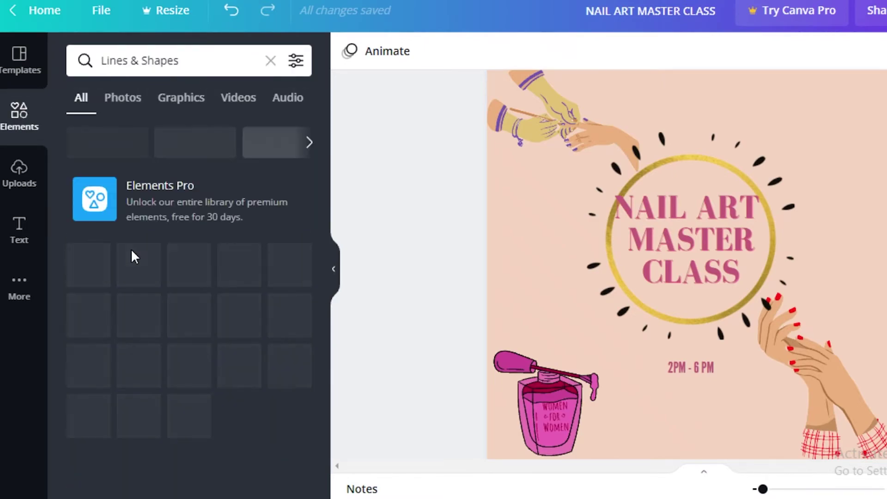
pyautogui.click(141, 231)
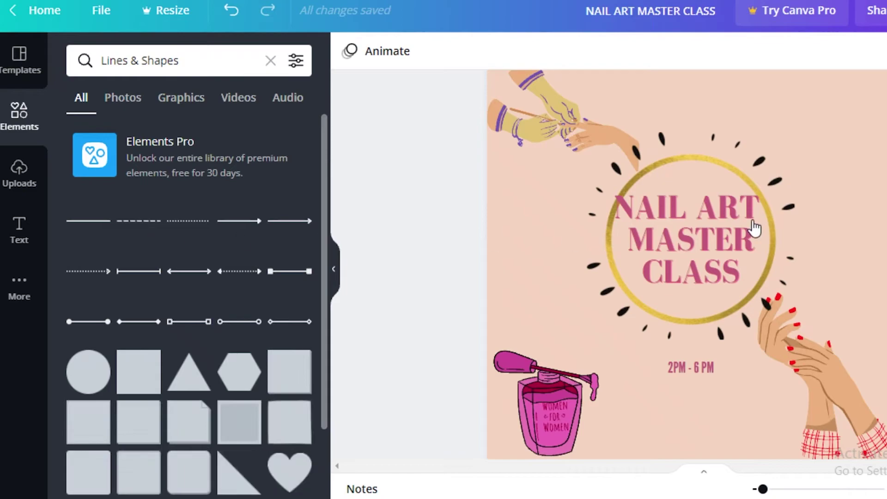
pyautogui.moveTo(806, 257); pyautogui.dragTo(805, 96)
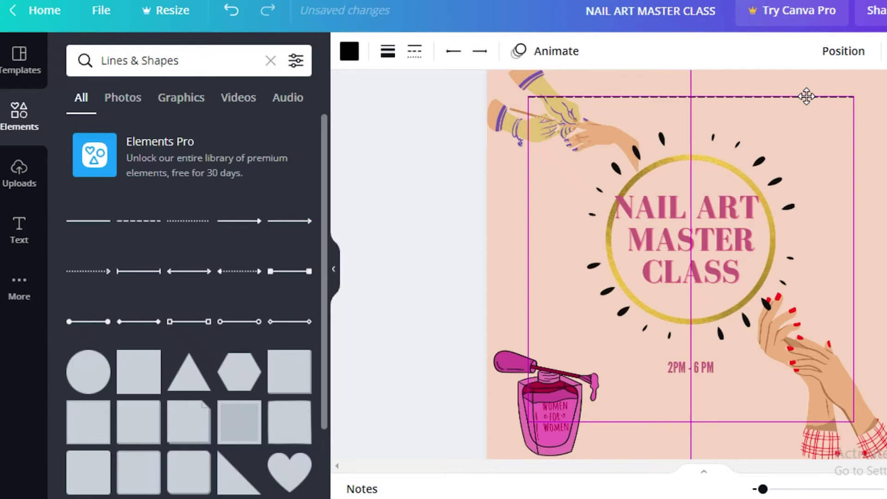
pyautogui.moveTo(810, 102); pyautogui.dragTo(811, 102)
pyautogui.rightClick(812, 100)
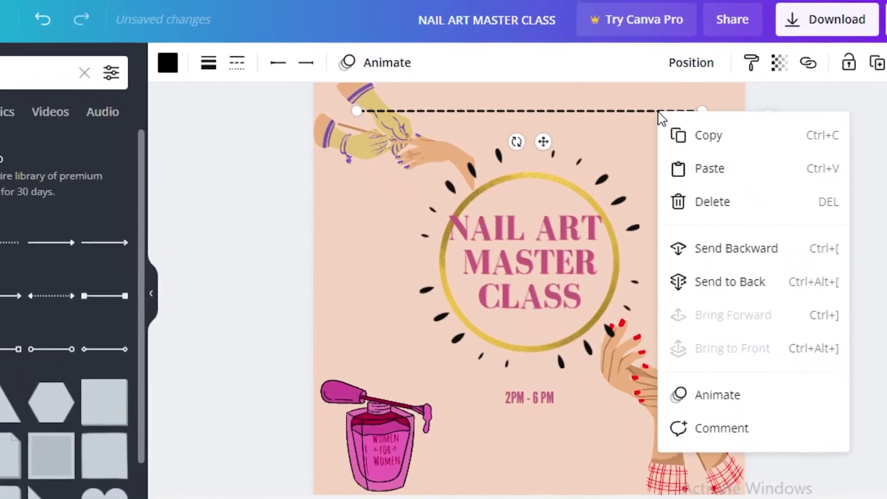
pyautogui.click(710, 261)
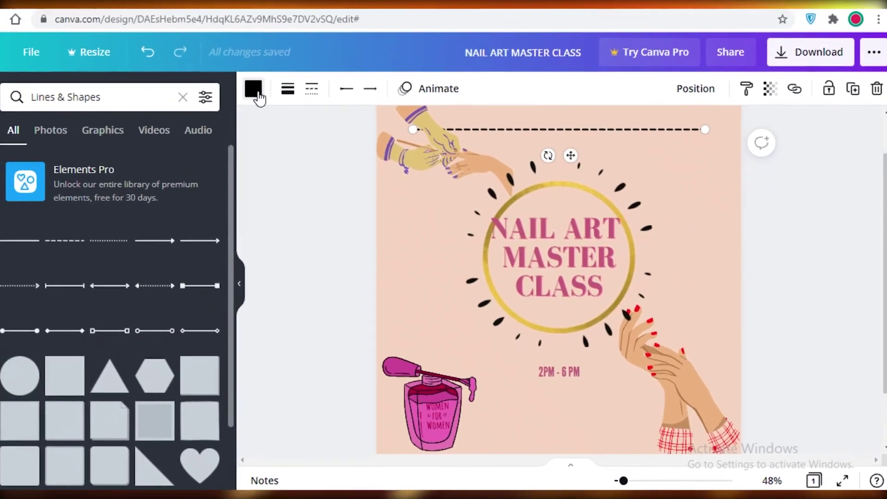
# Recolour the dashed line crimson #DB0B50 and copy it
pyautogui.click(170, 69)
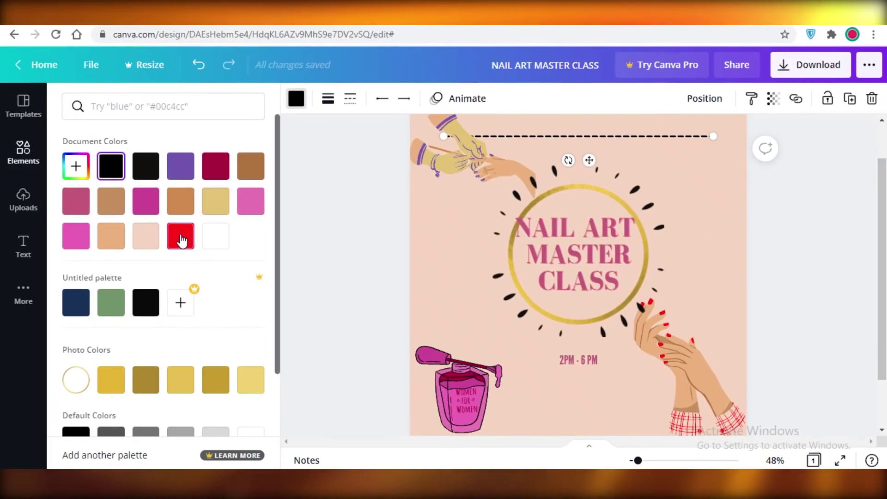
pyautogui.click(181, 240)
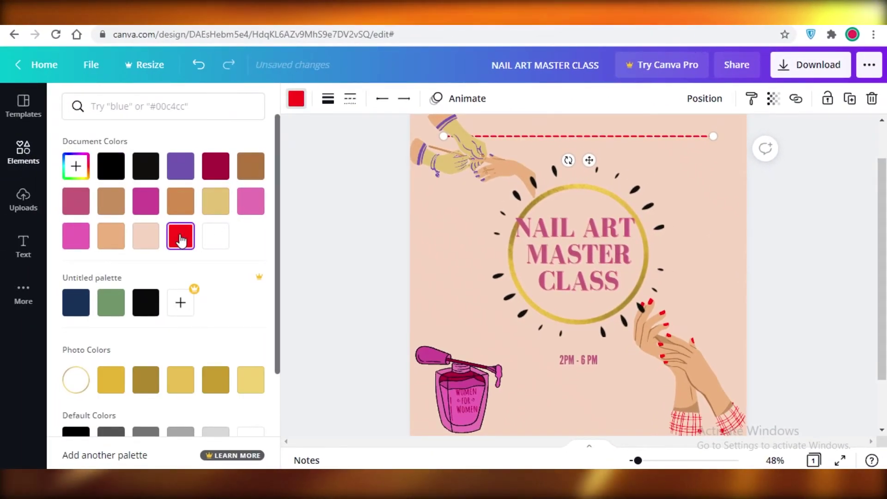
pyautogui.click(75, 179)
pyautogui.click(215, 233)
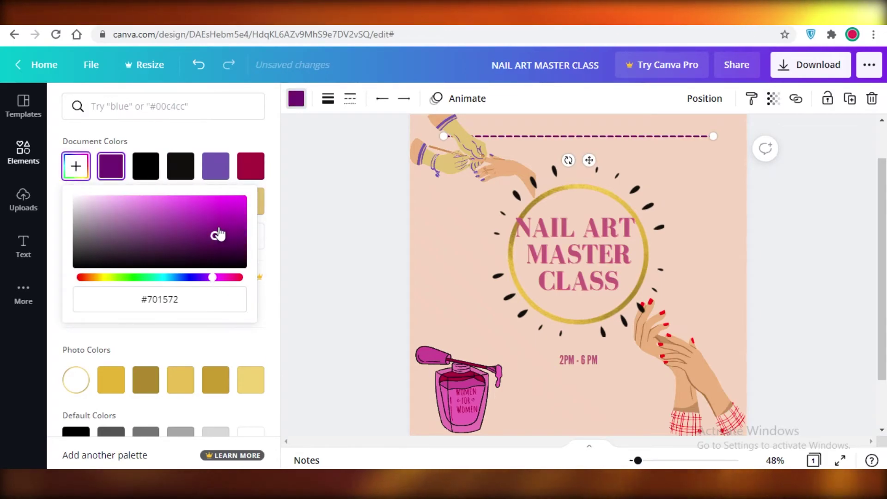
pyautogui.moveTo(228, 281); pyautogui.dragTo(230, 277)
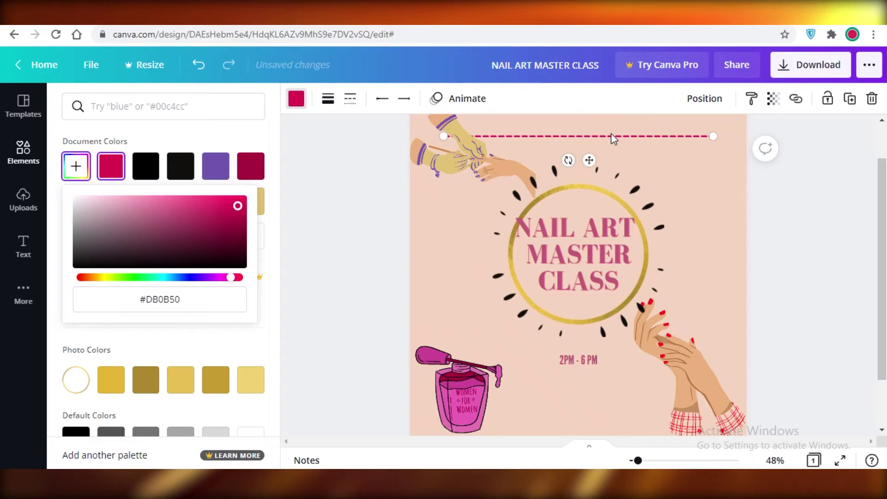
pyautogui.rightClick(603, 138)
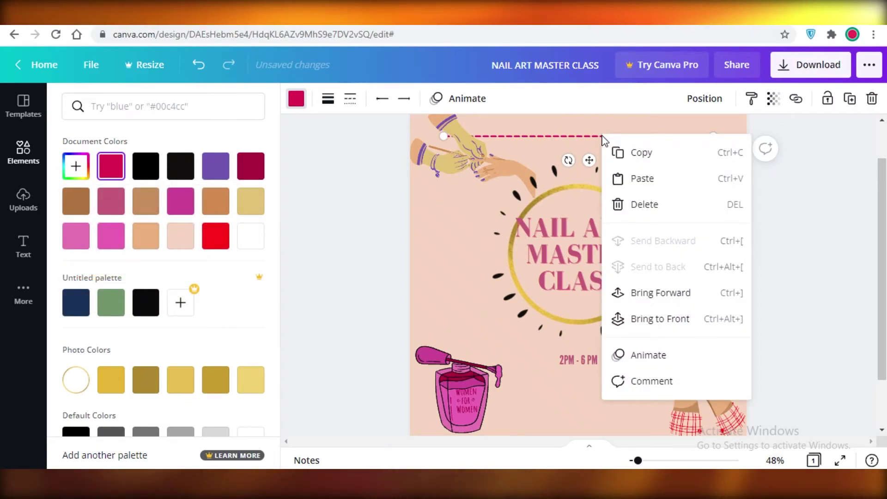
pyautogui.click(619, 153)
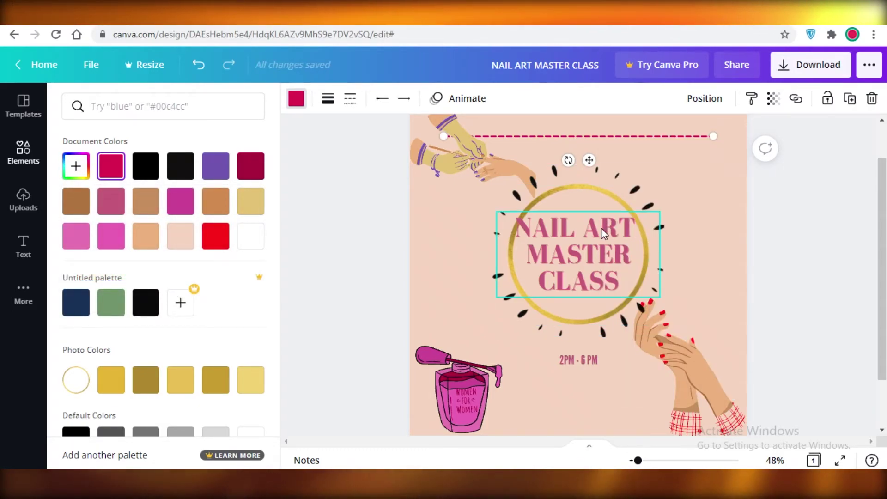
# Paste a copy of the dashed pink line and place it along the page bottom
pyautogui.hotkey('ctrl', 'v')
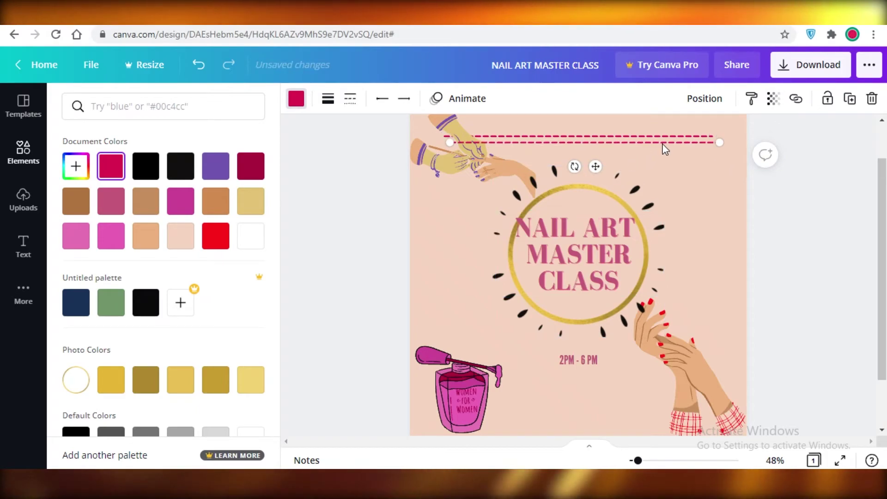
pyautogui.moveTo(664, 150); pyautogui.dragTo(656, 408)
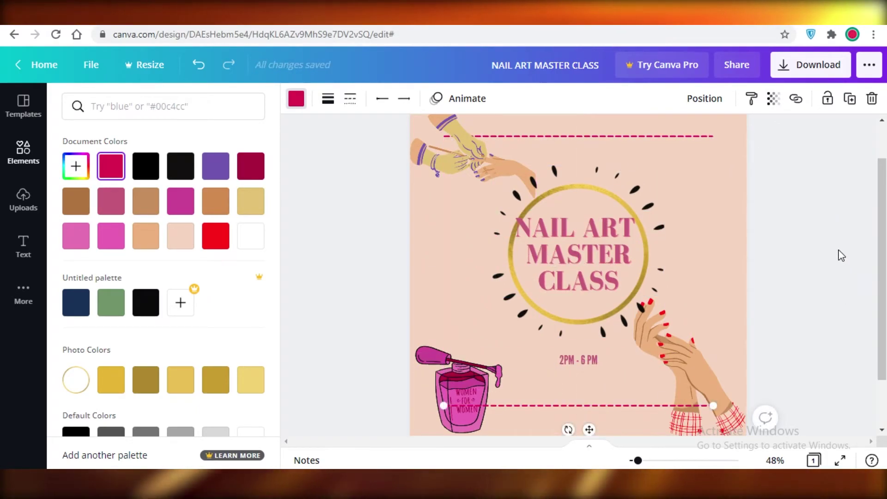
pyautogui.moveTo(582, 424); pyautogui.dragTo(588, 430)
# Turn dashed lines vertical and place them along the right and left sides, reaching the bottom line
pyautogui.moveTo(618, 229); pyautogui.dragTo(623, 250)
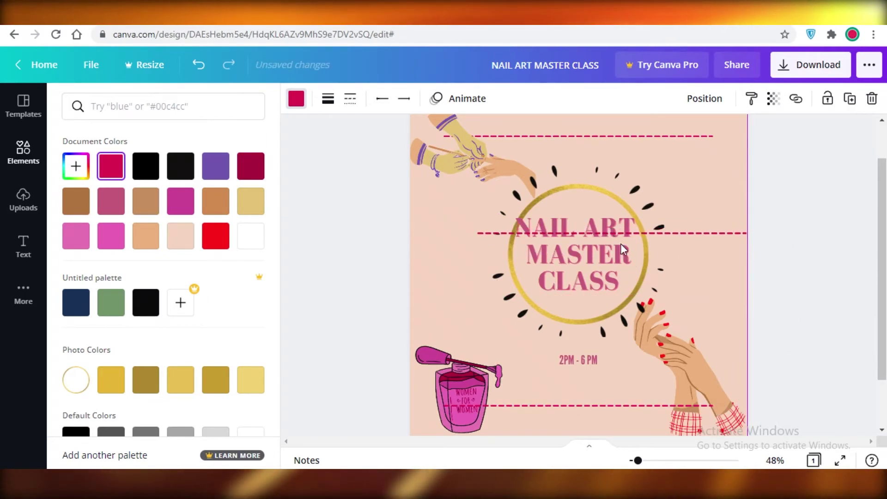
pyautogui.moveTo(473, 235); pyautogui.dragTo(742, 389)
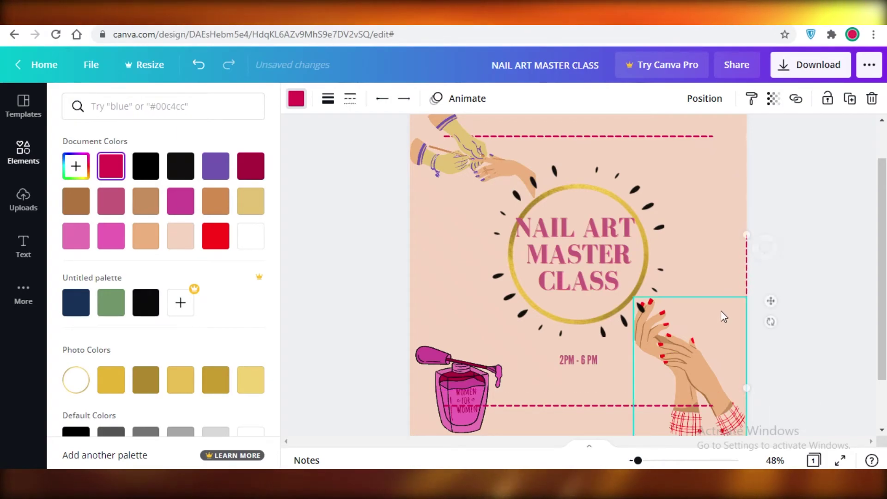
pyautogui.moveTo(769, 300); pyautogui.dragTo(720, 233)
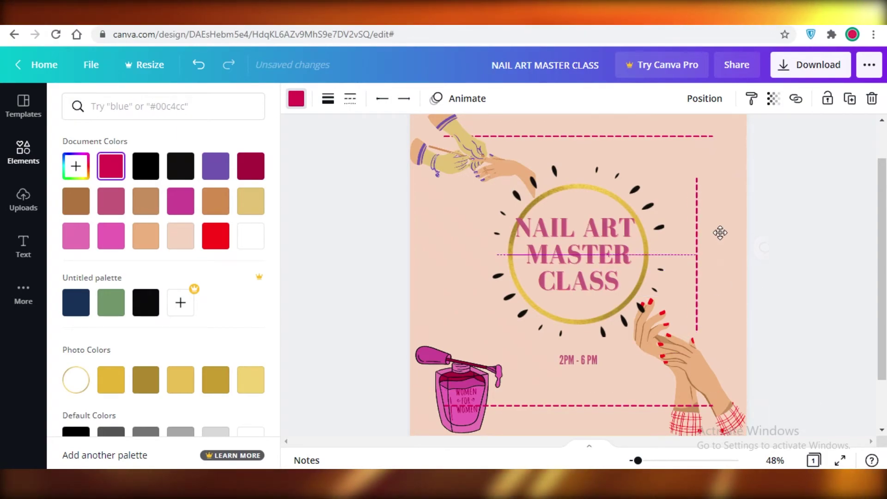
pyautogui.moveTo(703, 297); pyautogui.dragTo(714, 405)
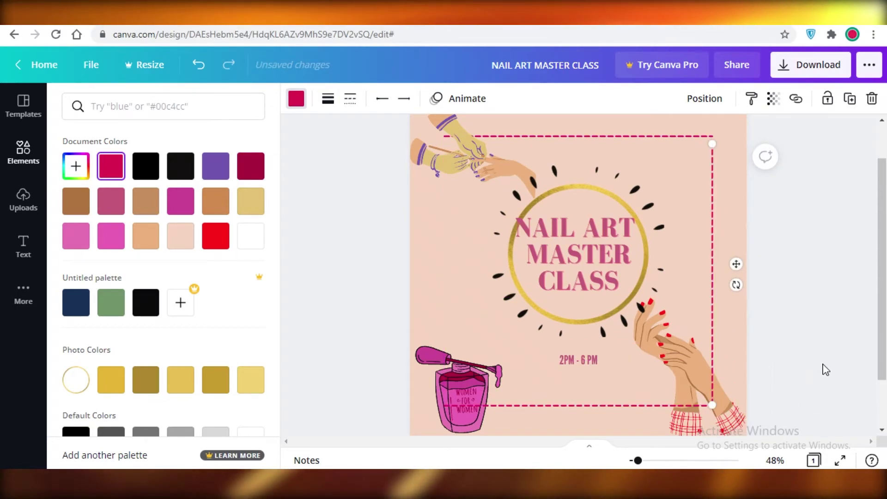
pyautogui.moveTo(737, 264); pyautogui.dragTo(463, 257)
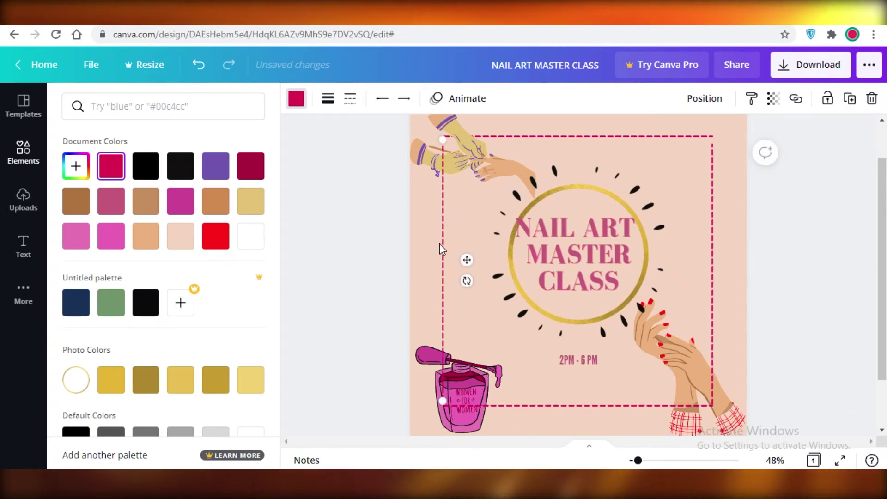
# Send the bottom dashed line backward behind the hand illustration and deselect it
pyautogui.rightClick(712, 239)
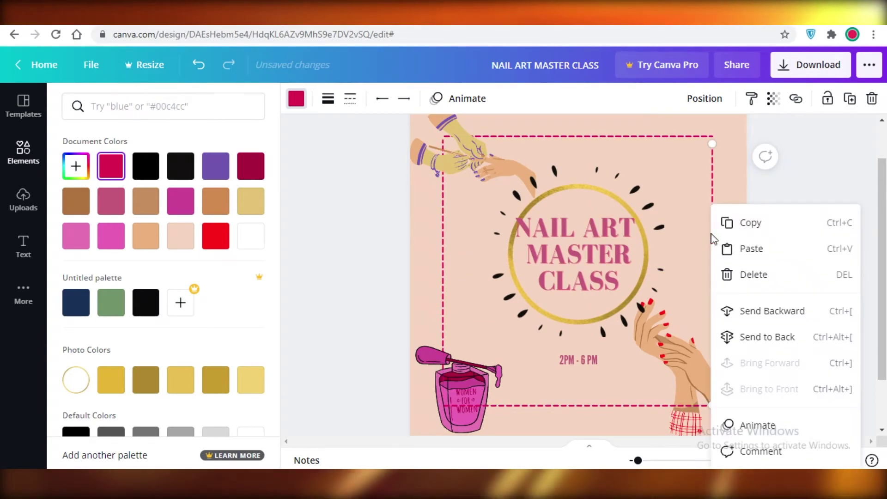
pyautogui.rightClick(659, 406)
pyautogui.click(725, 311)
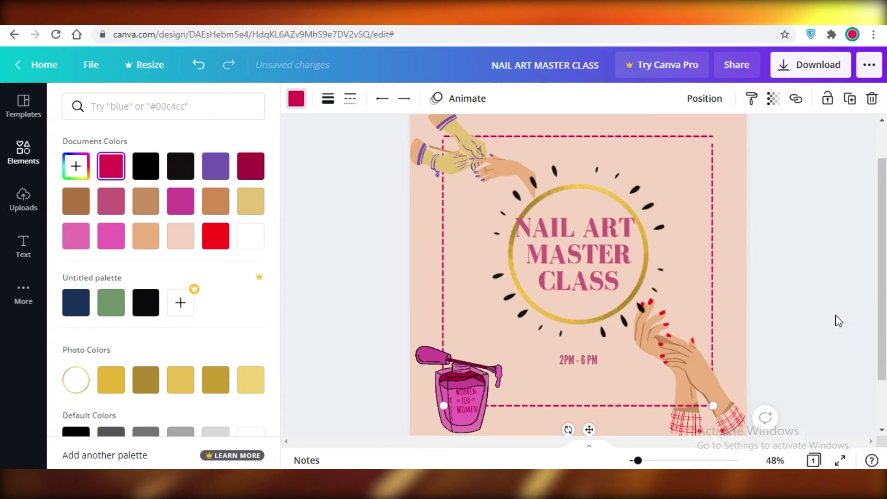
pyautogui.press('Escape')
pyautogui.press('Escape')
# Zoom out to 42% so the whole nail-art design fits in view
pyautogui.scroll(1, 843, 287)
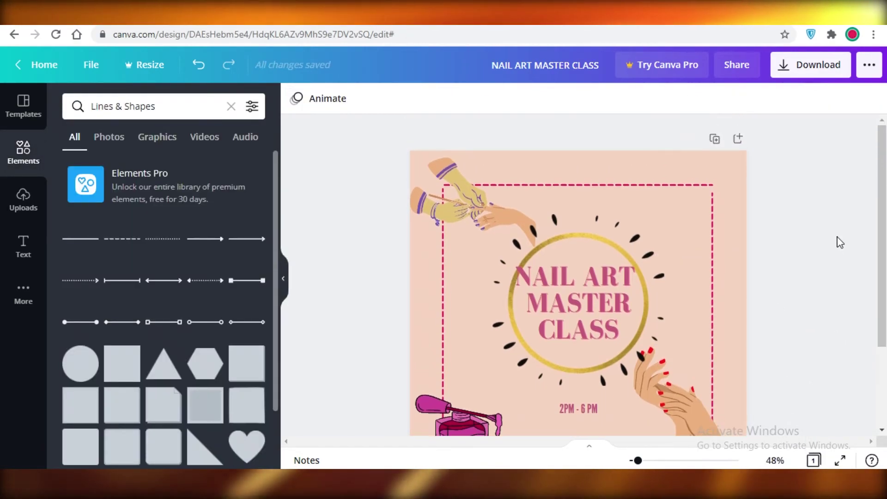
pyautogui.scroll(-2, 845, 268)
pyautogui.scroll(3, 832, 291)
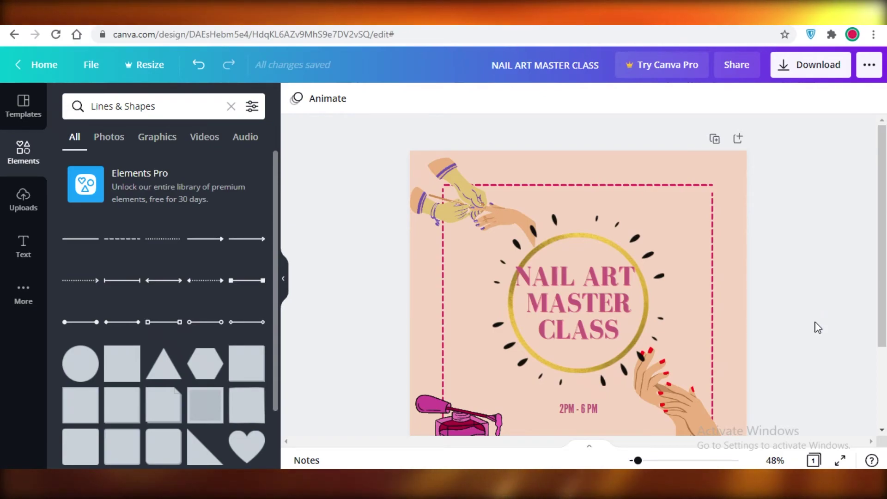
pyautogui.scroll(-2, 818, 328)
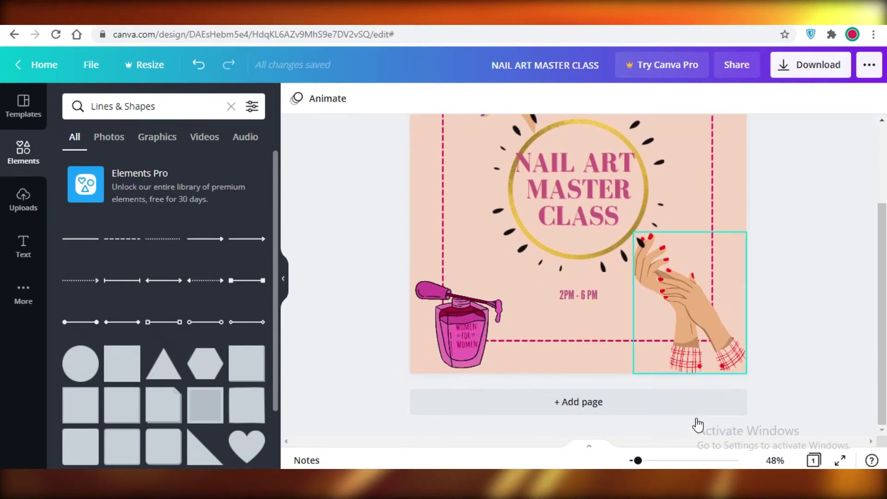
pyautogui.moveTo(638, 461); pyautogui.dragTo(636, 461)
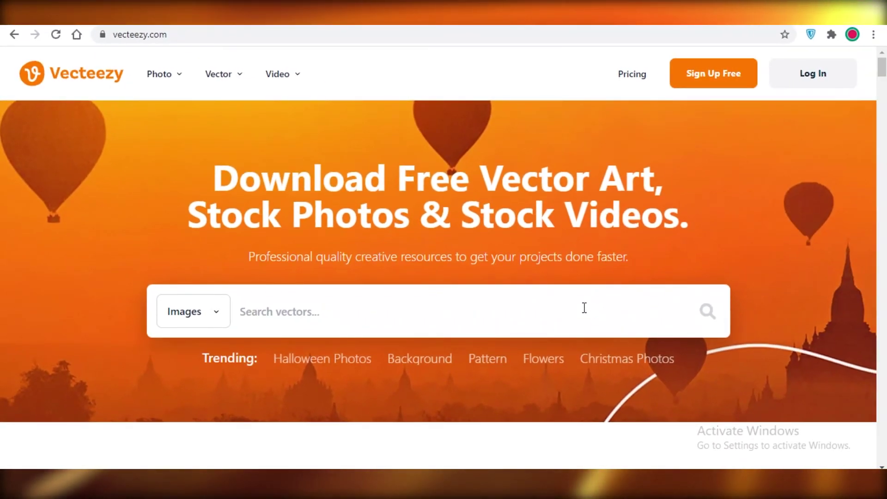
# Search Vecteezy images for 'NAILS'
pyautogui.click(384, 303)
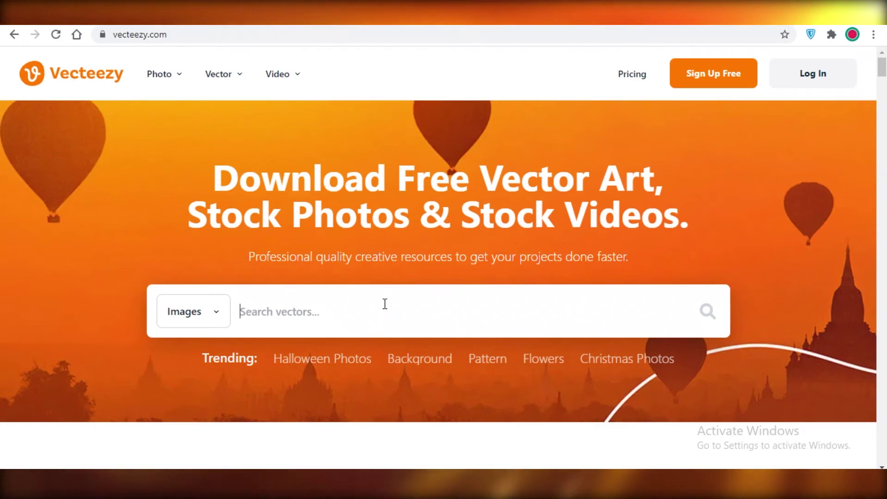
pyautogui.write('N')
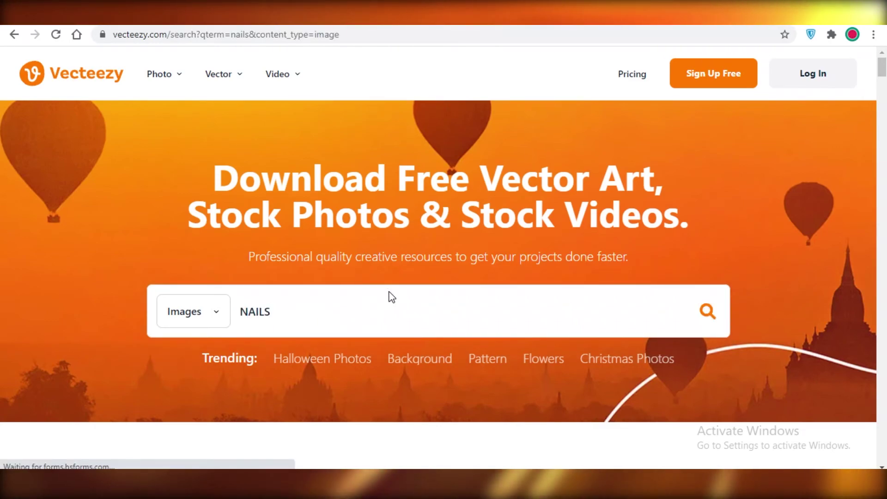
pyautogui.write('AILS')
pyautogui.scroll(-12, 753, 267)
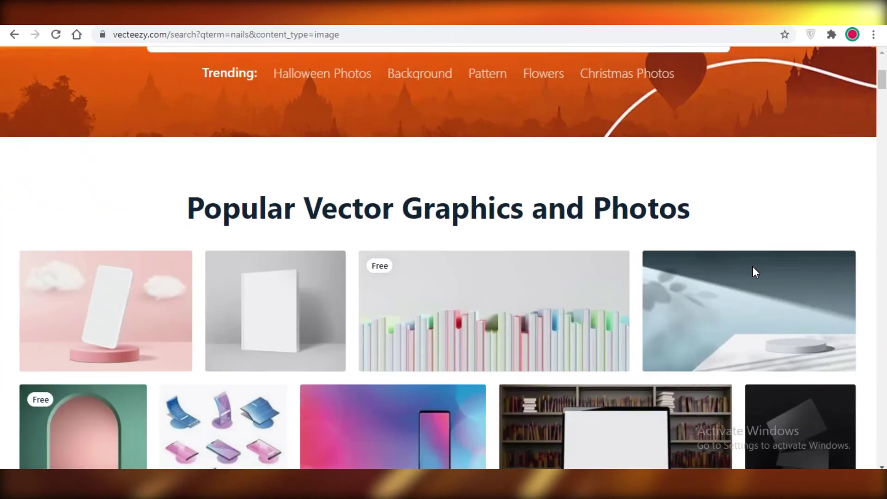
pyautogui.scroll(8, 628, 243)
pyautogui.press('Return')
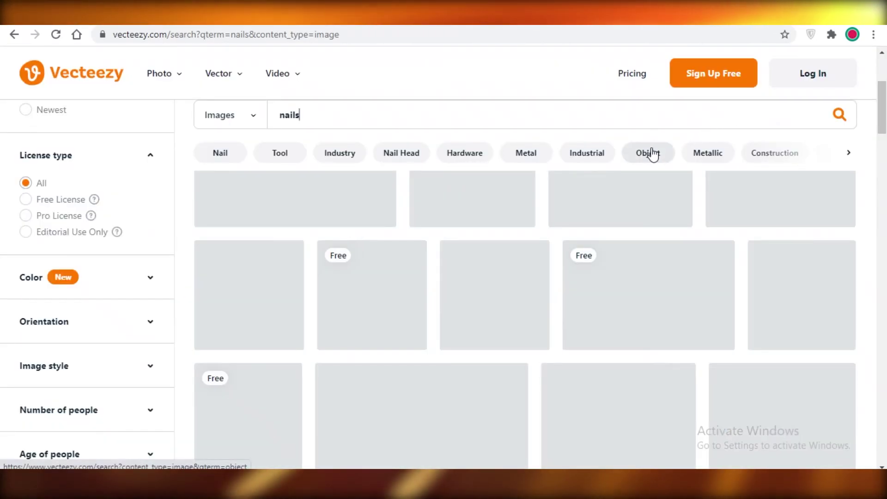
# Scroll through the nail image search results
pyautogui.scroll(-2, 584, 198)
pyautogui.scroll(4, 284, 252)
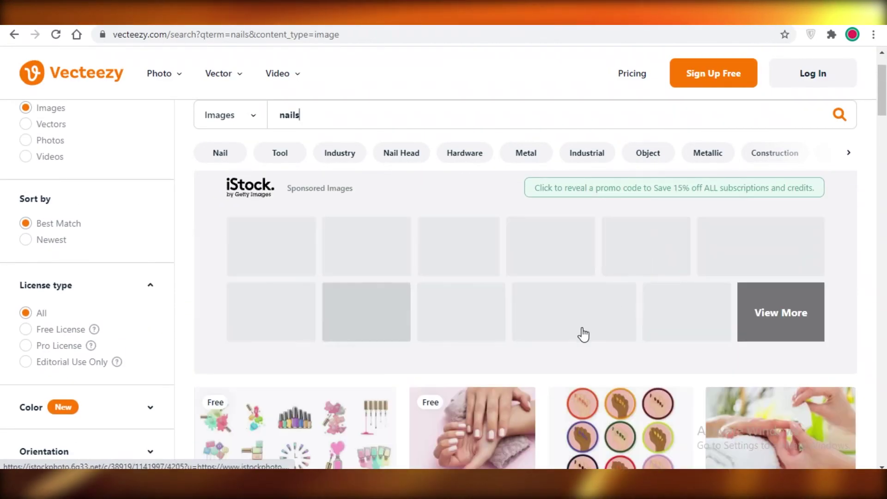
pyautogui.scroll(-4, 561, 287)
pyautogui.scroll(5, 384, 218)
pyautogui.scroll(-5, 633, 275)
pyautogui.scroll(-1, 632, 276)
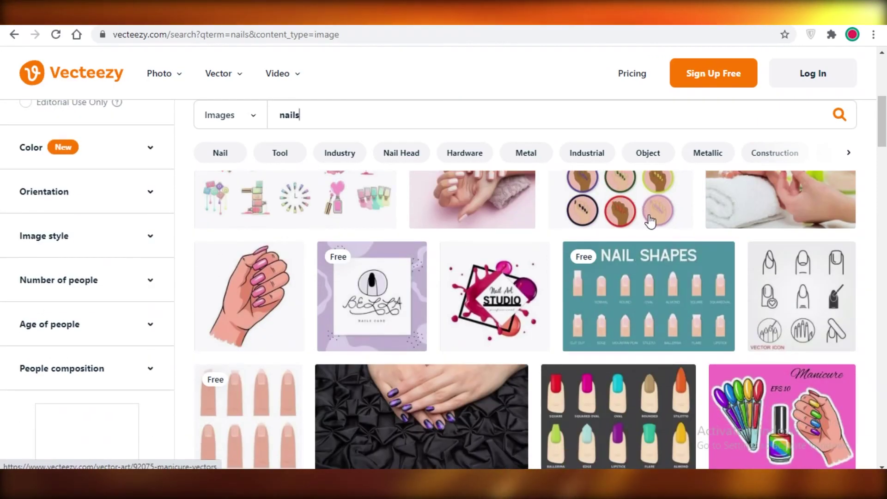
pyautogui.scroll(3, 576, 304)
pyautogui.scroll(-10, 664, 324)
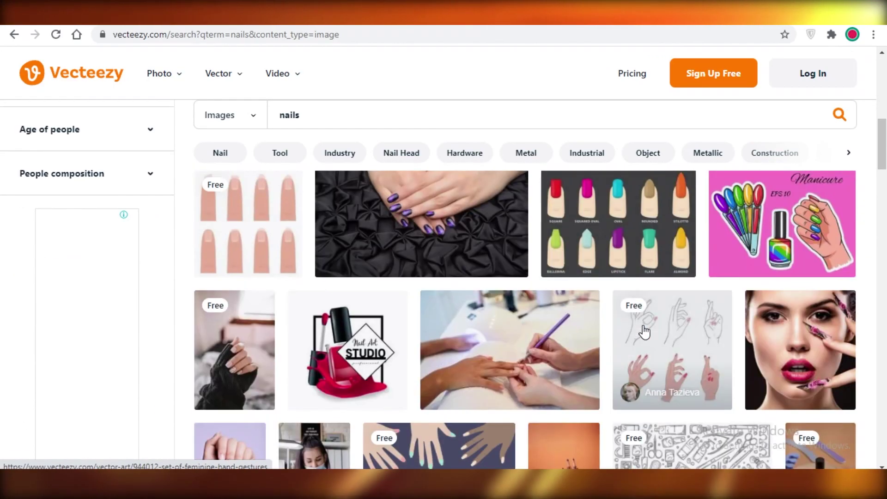
pyautogui.scroll(2, 738, 334)
pyautogui.scroll(-7, 684, 328)
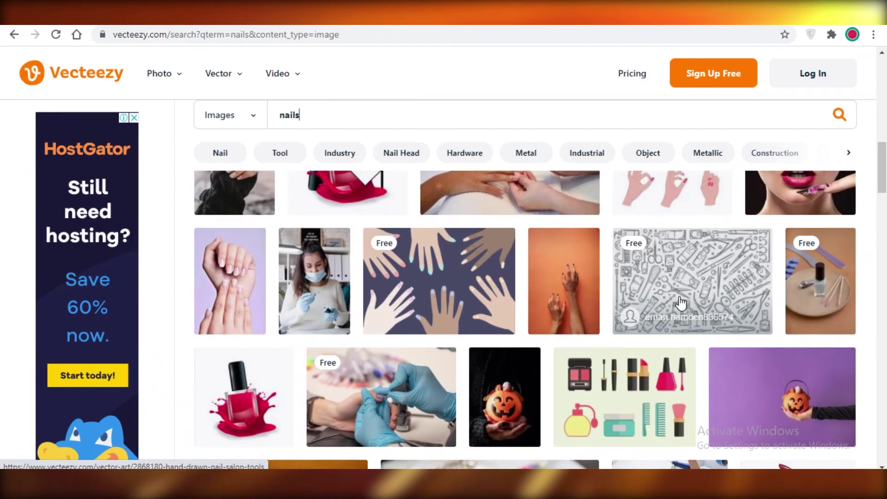
pyautogui.scroll(-5, 366, 301)
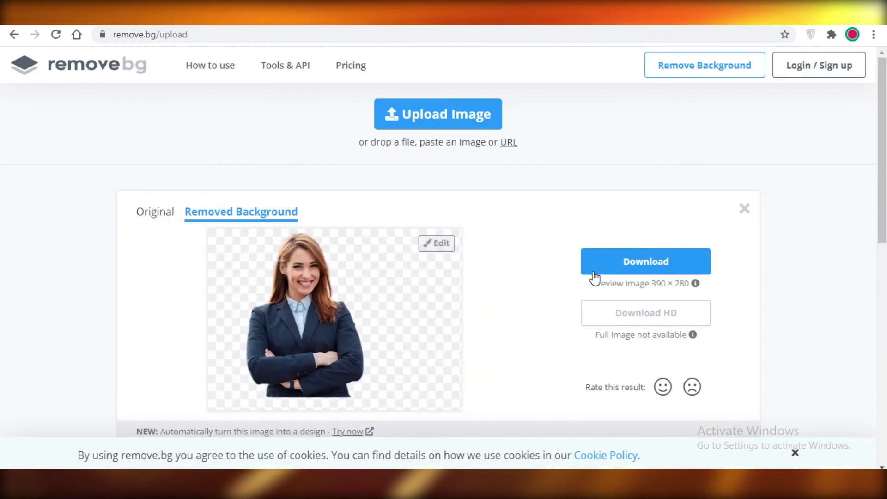
# Upload the second business-woman portrait to remove.bg and download the background-free preview
pyautogui.click(744, 209)
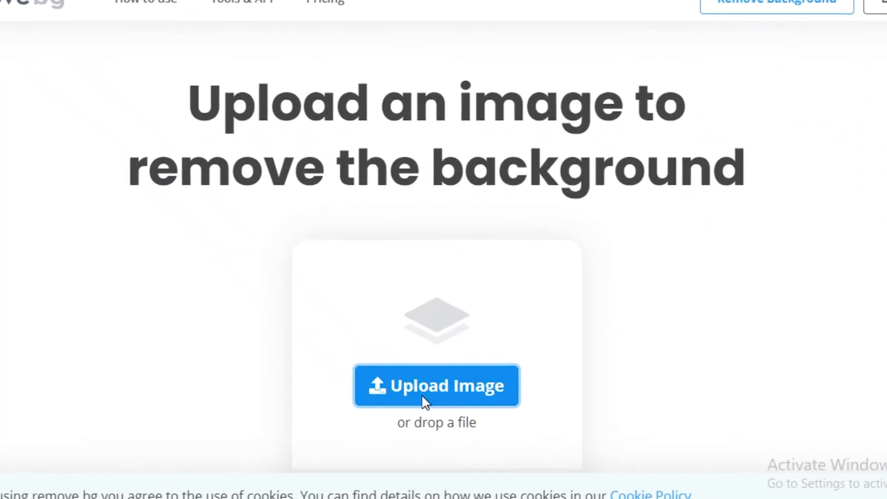
pyautogui.click(421, 395)
pyautogui.click(99, 99)
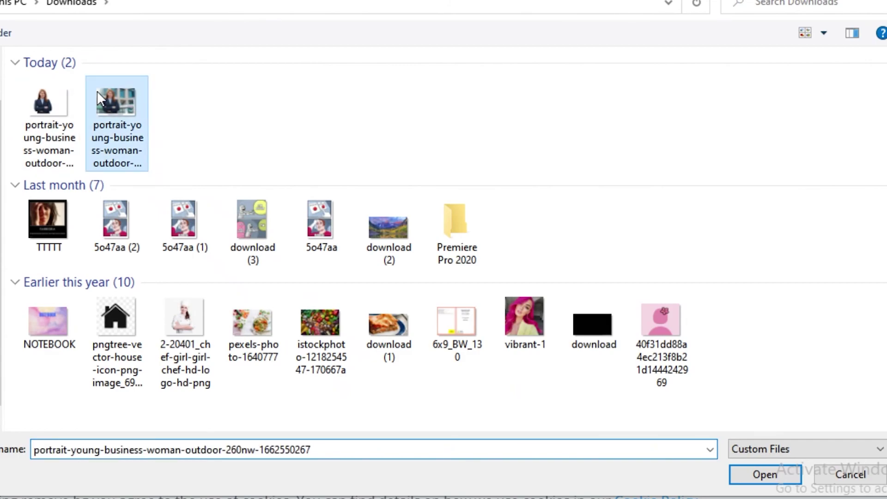
pyautogui.click(737, 482)
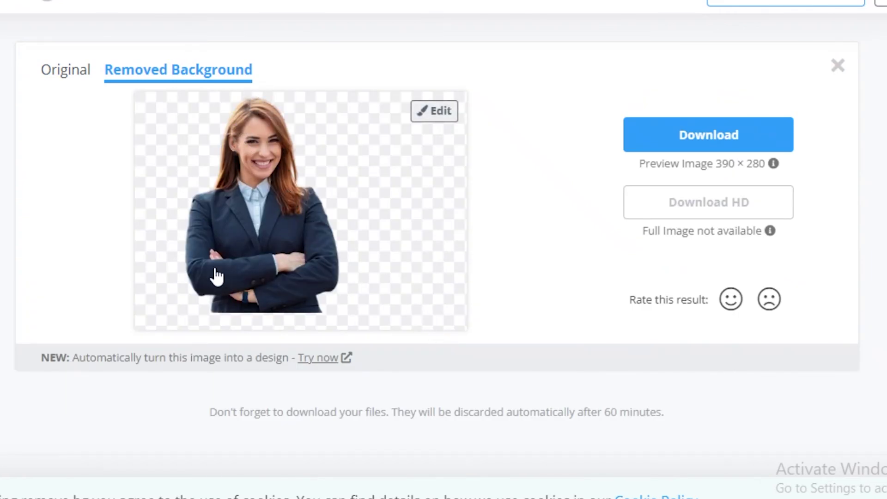
pyautogui.click(678, 134)
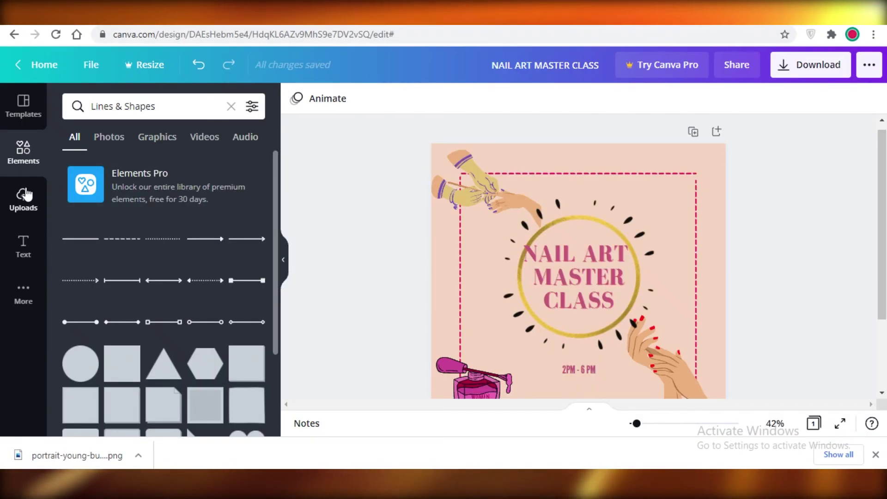
# Upload the removebg preview portrait file into Canva's Uploads
pyautogui.click(36, 201)
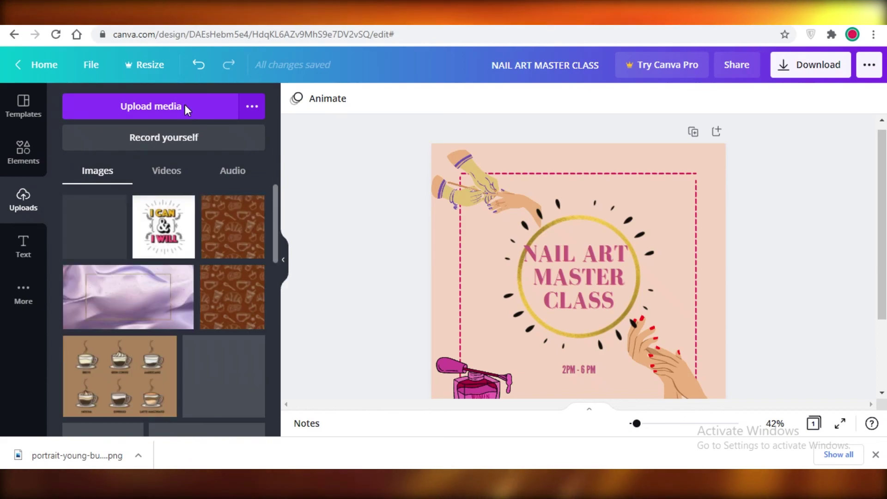
pyautogui.click(153, 117)
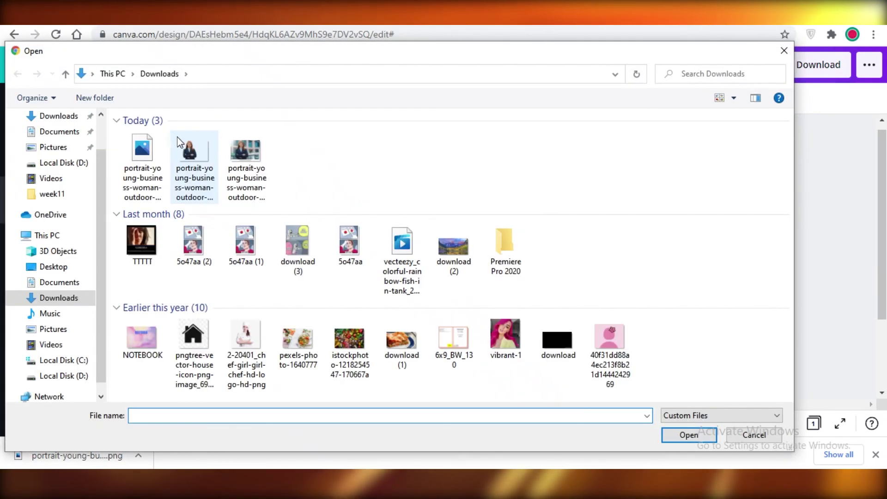
pyautogui.click(207, 174)
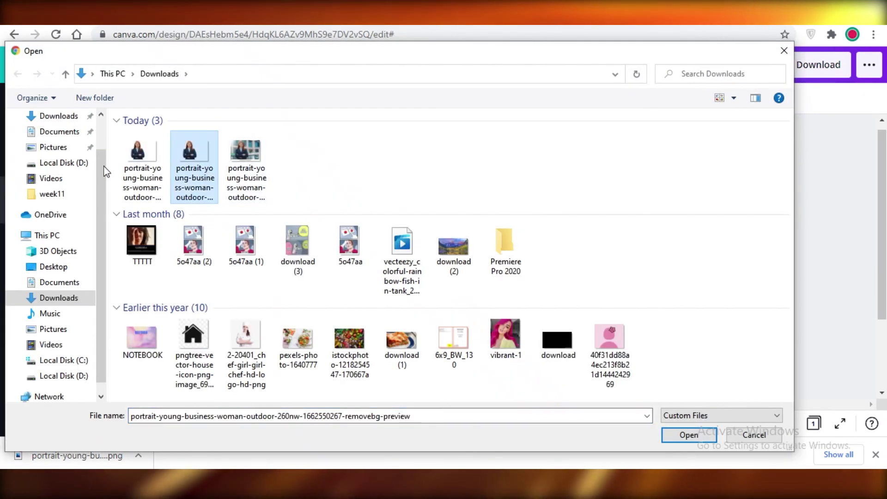
pyautogui.click(694, 440)
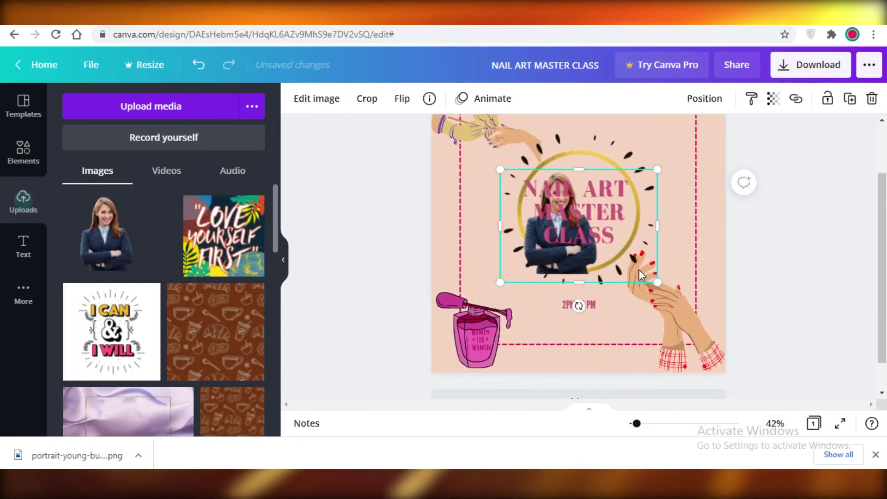
# Bring the portrait to front, enlarge it, and place it at the lower left of the design
pyautogui.moveTo(641, 274); pyautogui.dragTo(615, 309)
pyautogui.rightClick(511, 282)
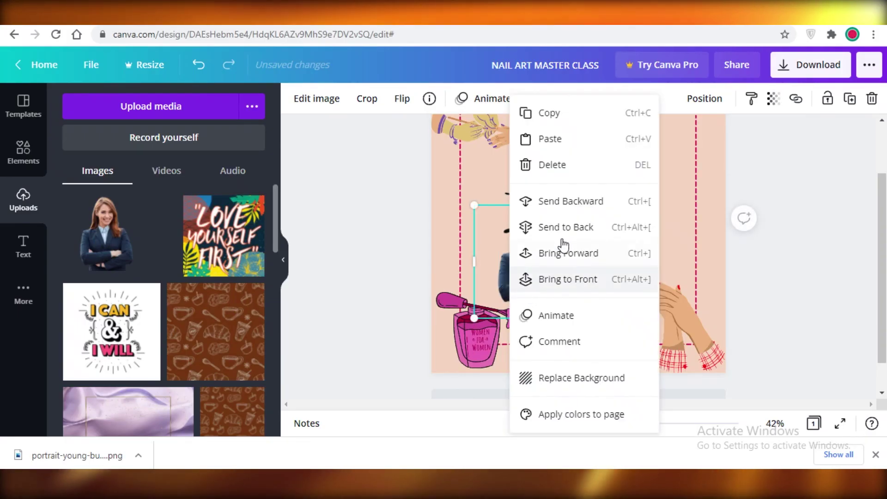
pyautogui.click(583, 286)
pyautogui.moveTo(631, 205); pyautogui.dragTo(786, 138)
pyautogui.scroll(2, 555, 292)
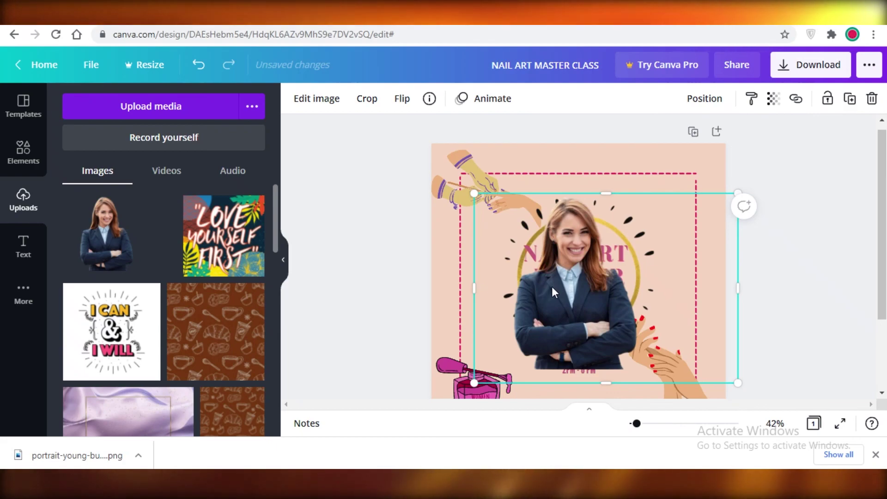
pyautogui.moveTo(554, 292); pyautogui.dragTo(480, 295)
pyautogui.scroll(-2, 448, 274)
pyautogui.scroll(2, 476, 301)
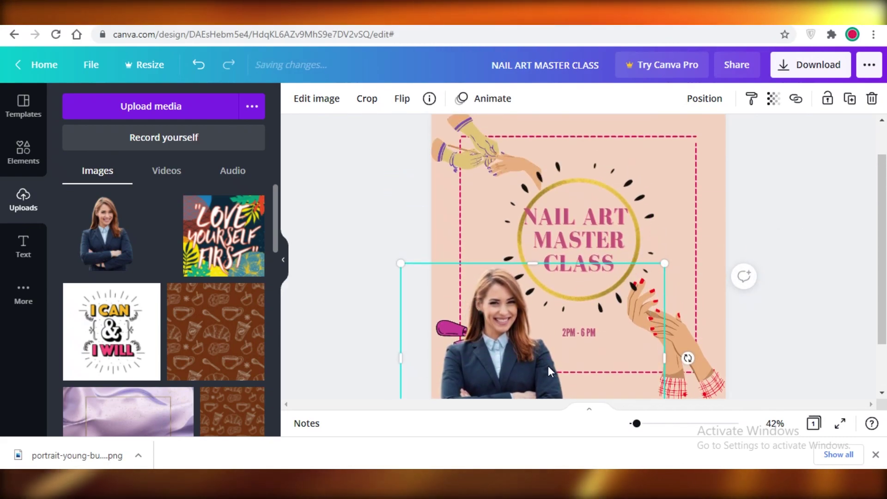
# Delete the business-woman portrait from the nail-art design
pyautogui.rightClick(514, 357)
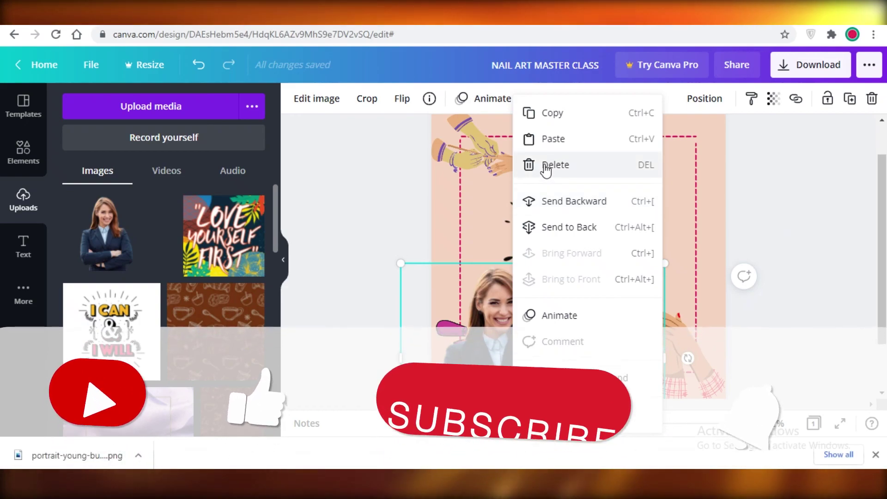
pyautogui.click(546, 166)
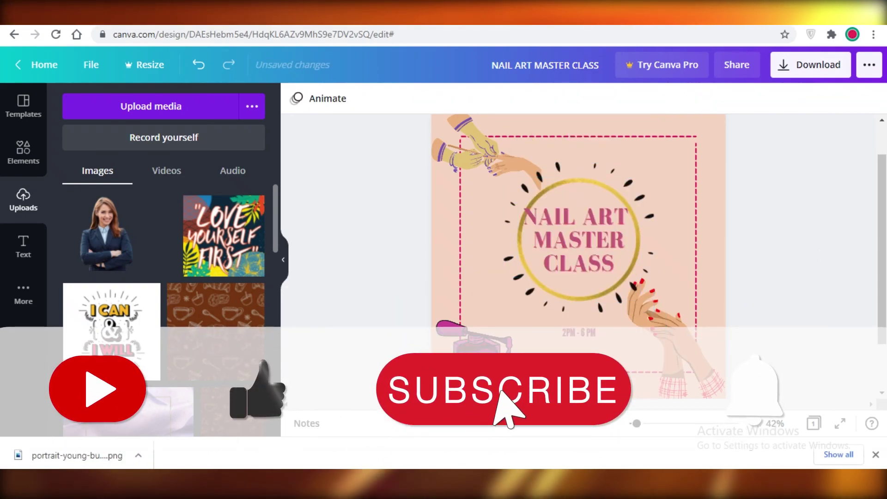